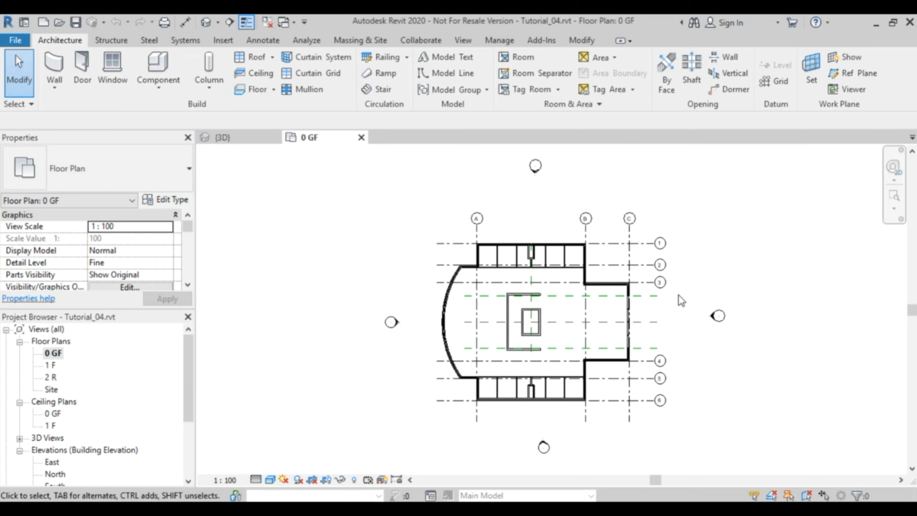
Hide the grid and reference plane categories in the 0 GF floor plan view
{"action": "scroll", "coordinate": [678, 294], "scroll_direction": "up", "scroll_amount": 3}
{"action": "scroll", "coordinate": [677, 292], "scroll_direction": "up", "scroll_amount": 2}
{"action": "middle_click_drag", "start_coordinate": [666, 283], "coordinate": [678, 352]}
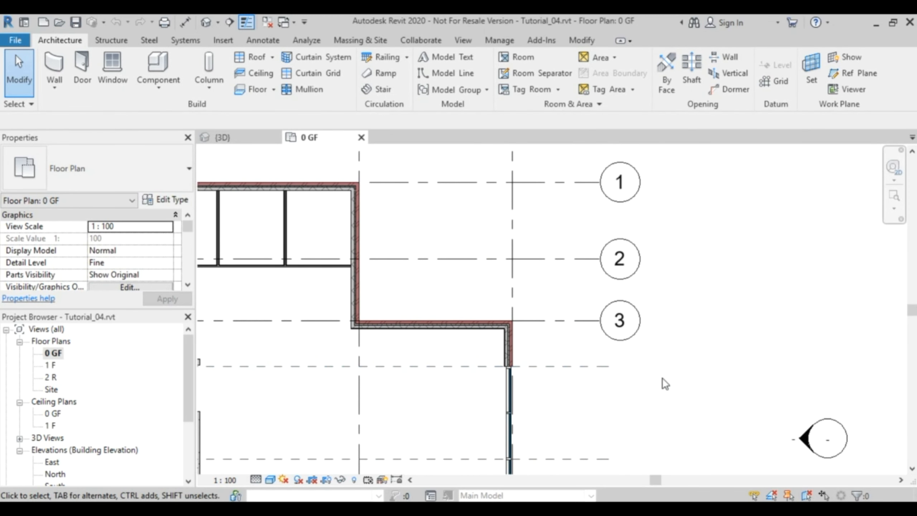
{"action": "left_click_drag", "start_coordinate": [650, 389], "coordinate": [555, 296]}
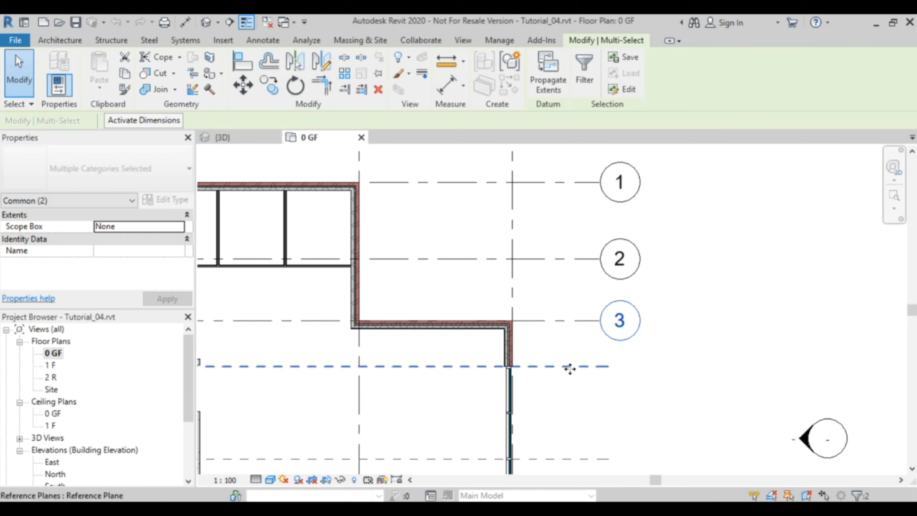
{"action": "right_click", "coordinate": [570, 370]}
{"action": "mouse_move", "coordinate": [649, 135]}
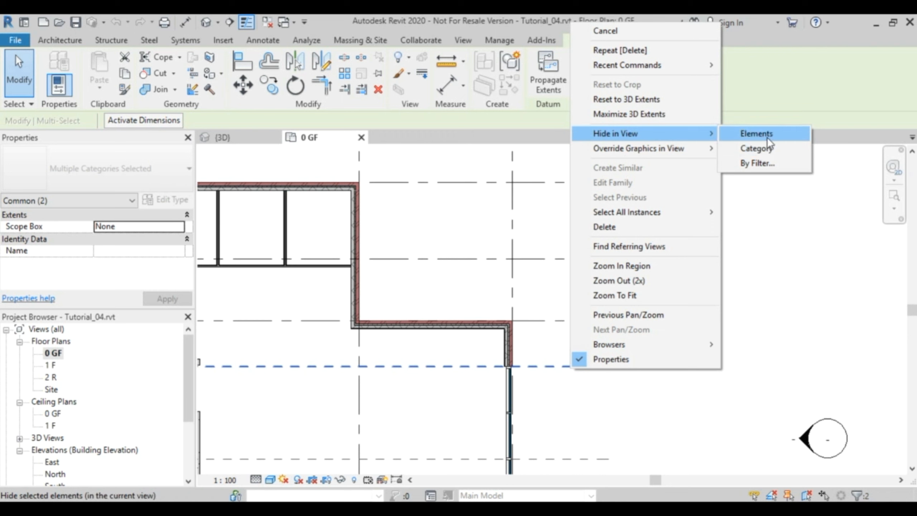
{"action": "left_click", "coordinate": [768, 150]}
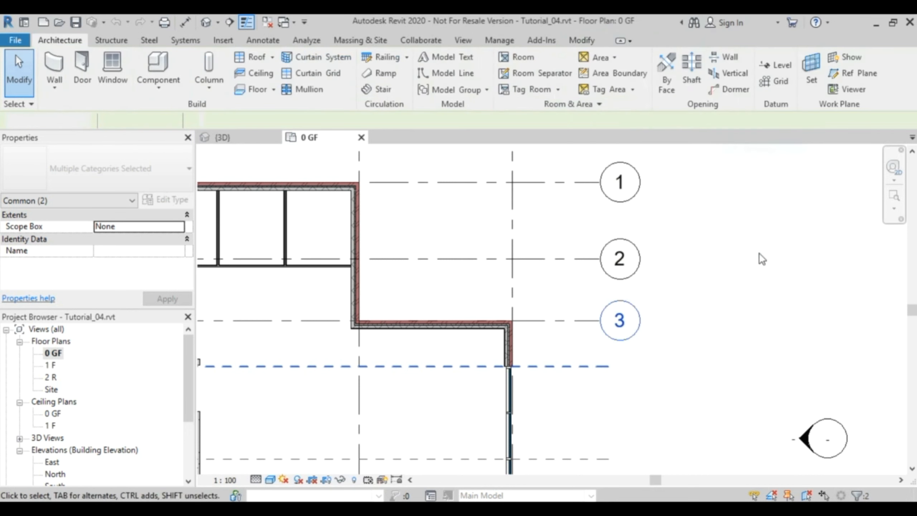
Start the Door command with Tag on Placement off and choose the M_Single-Flush 0762 x 2032mm type
{"action": "scroll", "coordinate": [635, 346], "scroll_direction": "down", "scroll_amount": 3}
{"action": "middle_click_drag", "start_coordinate": [623, 359], "coordinate": [731, 278]}
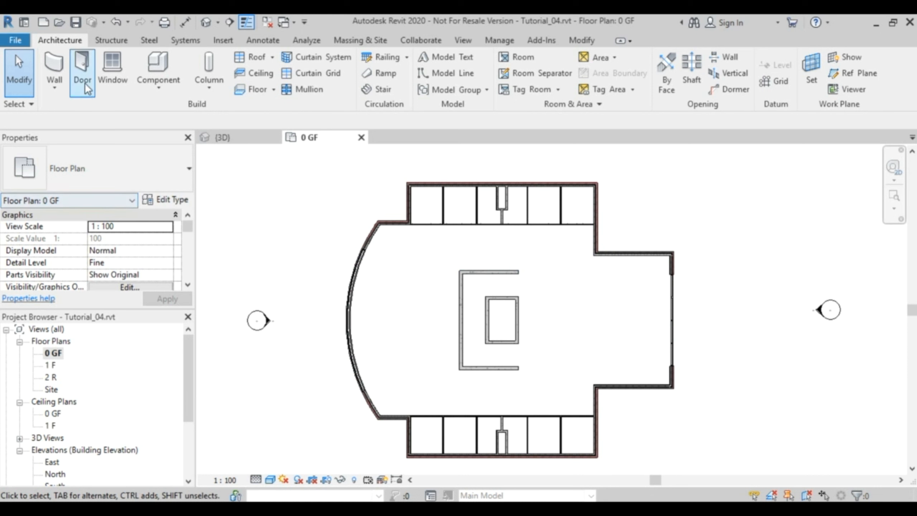
{"action": "left_click", "coordinate": [86, 72]}
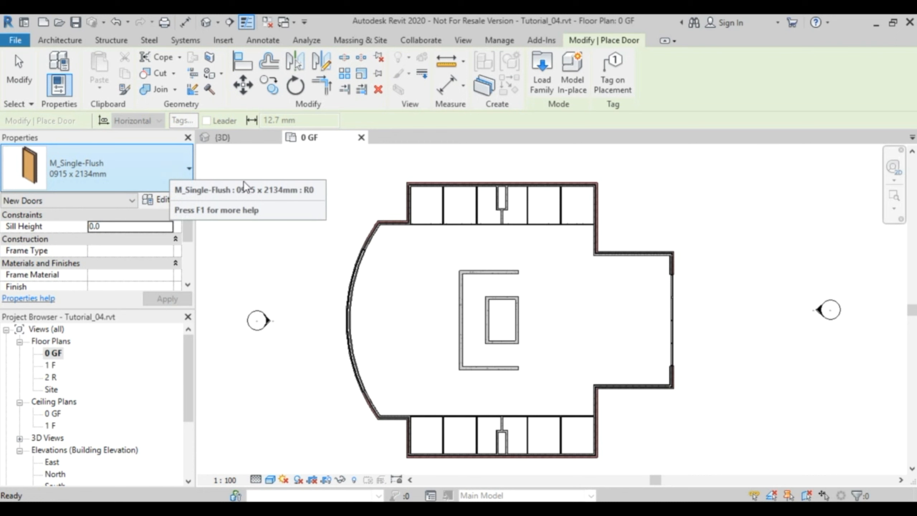
{"action": "left_click", "coordinate": [618, 74]}
{"action": "left_click", "coordinate": [627, 96]}
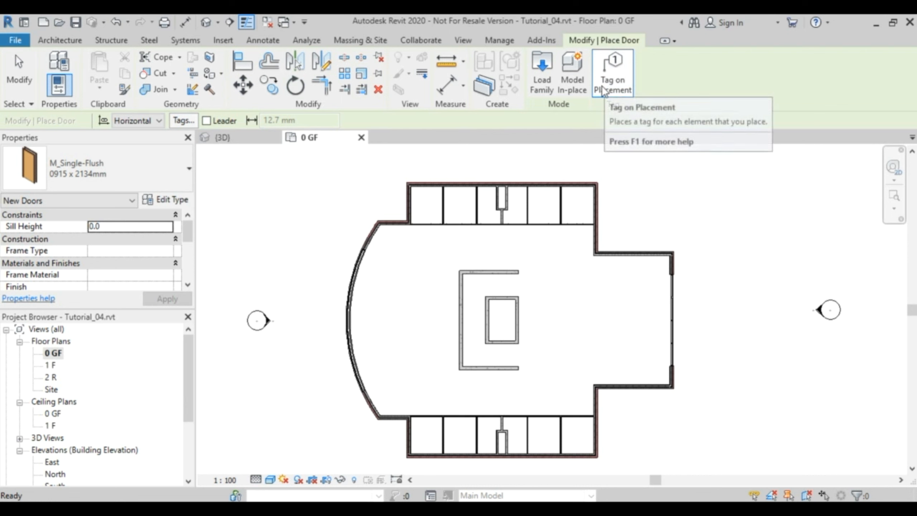
{"action": "left_click", "coordinate": [614, 83]}
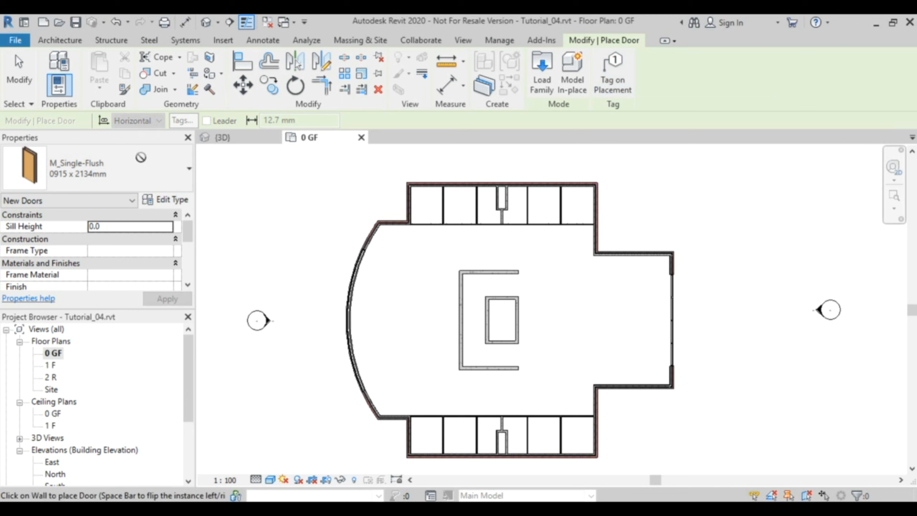
{"action": "left_click", "coordinate": [155, 173]}
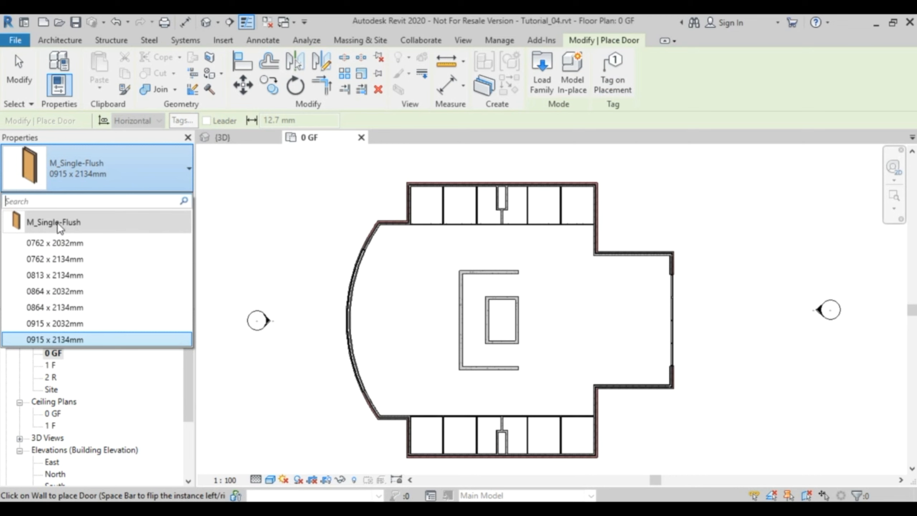
{"action": "mouse_move", "coordinate": [66, 223]}
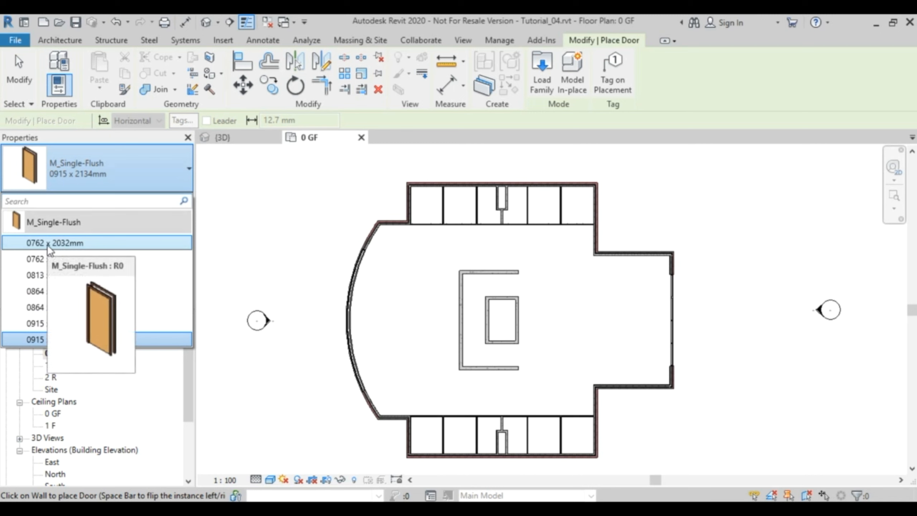
{"action": "left_click", "coordinate": [81, 246]}
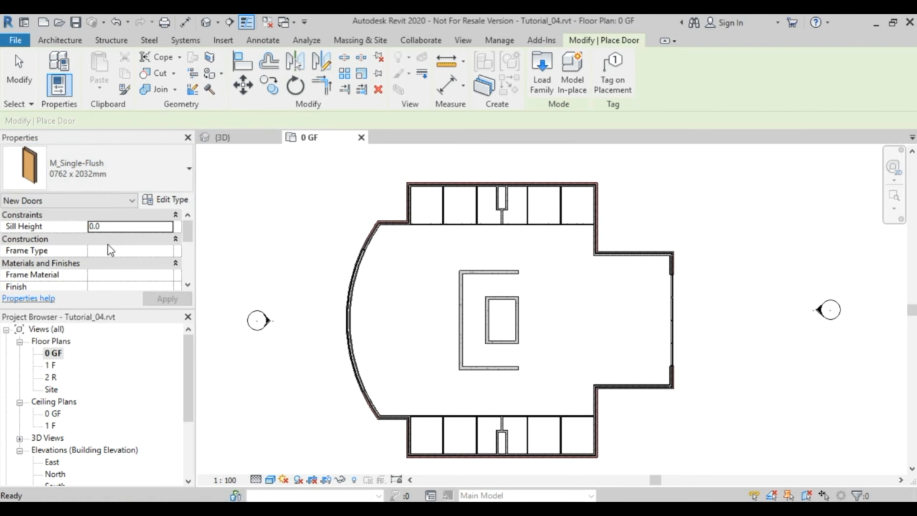
Duplicate the single-flush door type under the name 0700 x 2000mm
{"action": "left_click", "coordinate": [175, 202]}
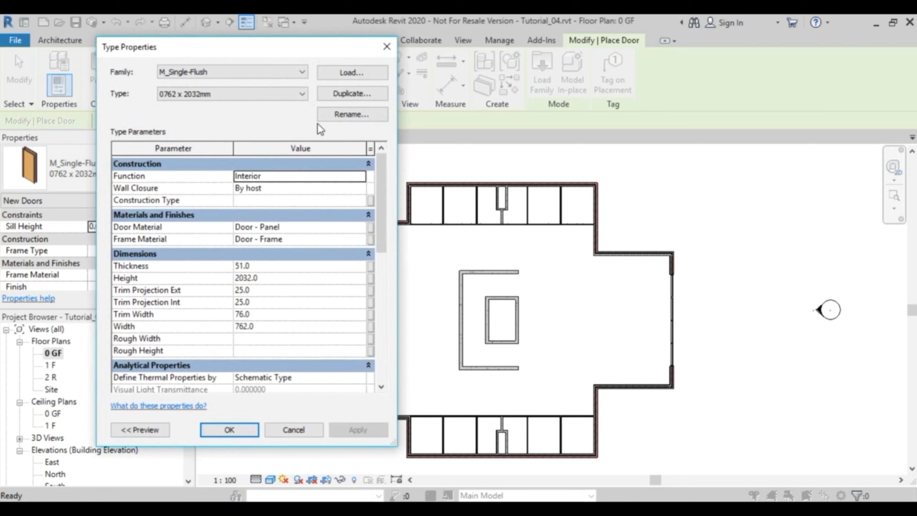
{"action": "left_click", "coordinate": [359, 94]}
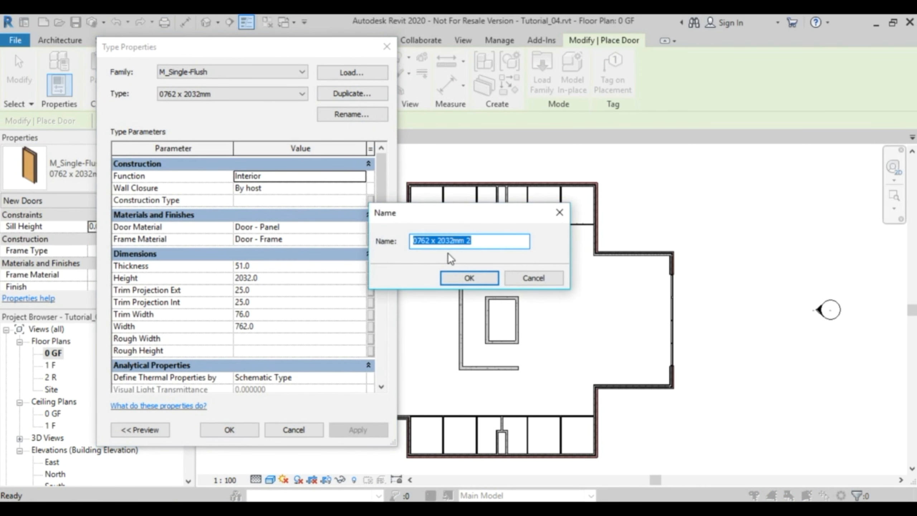
{"action": "left_click_drag", "start_coordinate": [425, 242], "coordinate": [429, 242]}
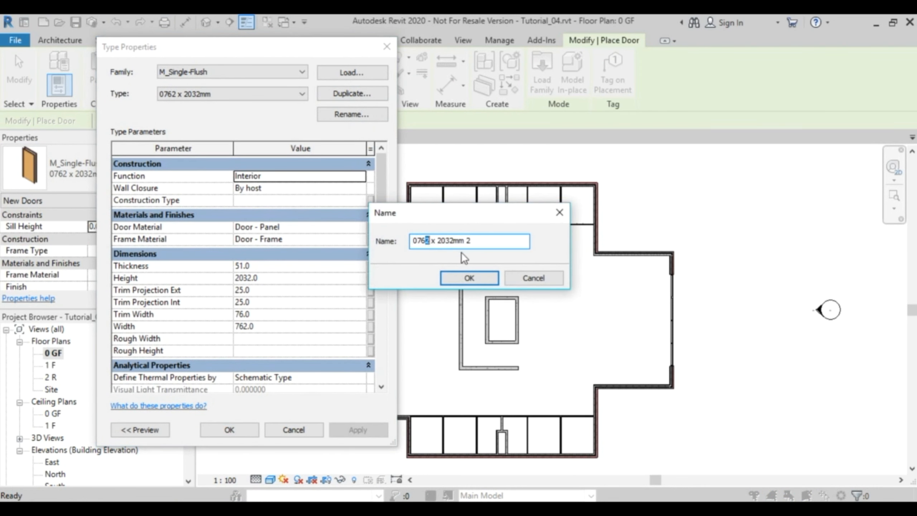
{"action": "type", "text": "0"}
{"action": "key", "text": "BackSpace"}
{"action": "key", "text": "BackSpace"}
{"action": "type", "text": "00"}
{"action": "key", "text": "Right"}
{"action": "key", "text": "Right"}
{"action": "key", "text": "Right"}
{"action": "key", "text": "Right"}
{"action": "key", "text": "Right"}
{"action": "key", "text": "shift+Right"}
{"action": "key", "text": "shift+Right"}
{"action": "type", "text": "00"}
{"action": "key", "text": "Right"}
{"action": "key", "text": "Right"}
{"action": "key", "text": "shift+Right"}
{"action": "key", "text": "shift+Right"}
{"action": "key", "text": "Delete"}
{"action": "left_click", "coordinate": [471, 276]}
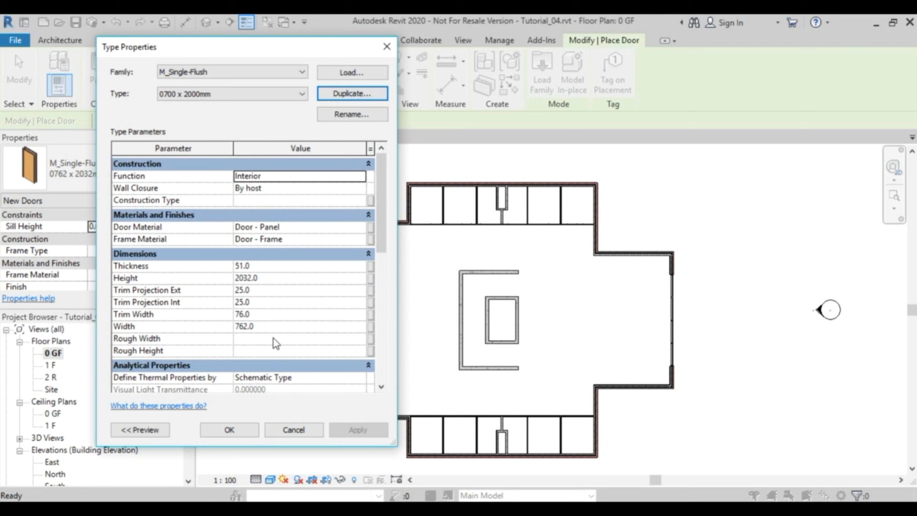
Set the new door type's height to 2000 mm and its width to 700 mm
{"action": "left_click", "coordinate": [276, 277]}
{"action": "type", "text": "2000"}
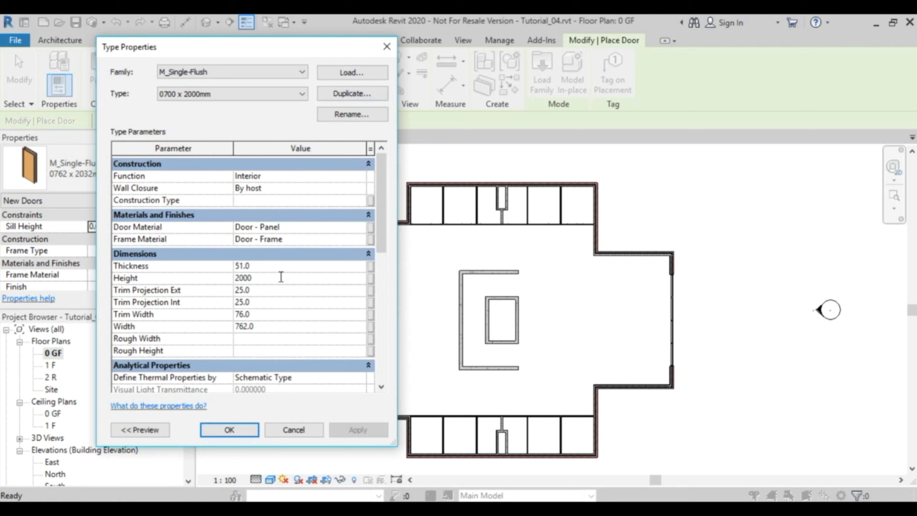
{"action": "left_click", "coordinate": [262, 326]}
{"action": "type", "text": "700"}
{"action": "left_click", "coordinate": [247, 434]}
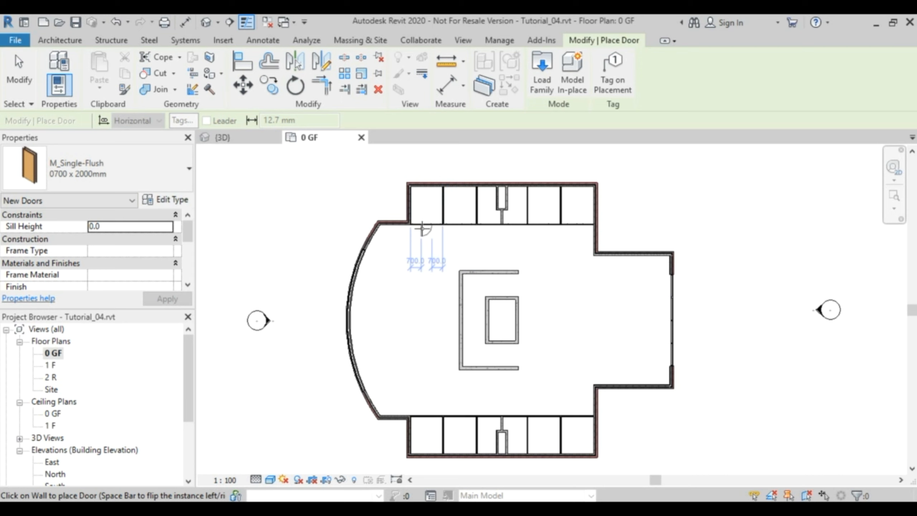
Place a door in the corridor wall of the upper-left room, opening inward, 100 mm from the partition and hinged on that side
{"action": "scroll", "coordinate": [430, 223], "scroll_direction": "up", "scroll_amount": 5}
{"action": "middle_click_drag", "start_coordinate": [430, 225], "coordinate": [482, 372]}
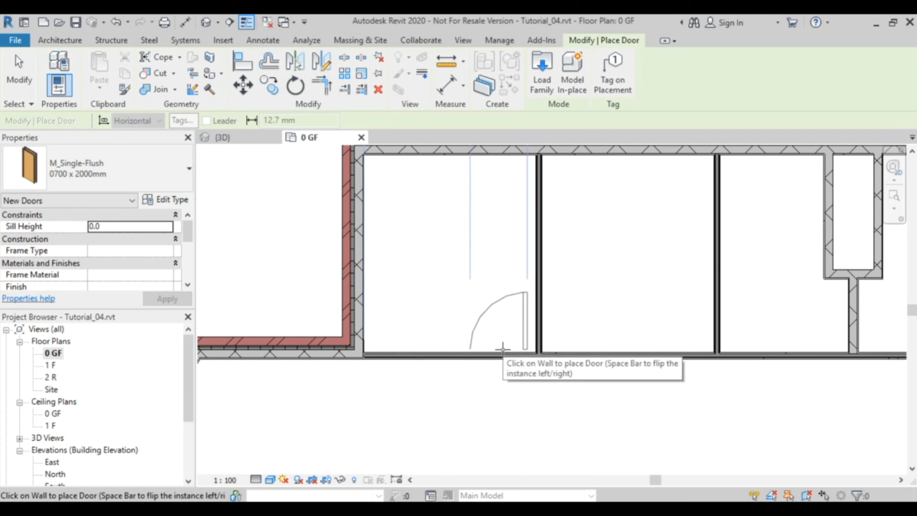
{"action": "middle_click_drag", "start_coordinate": [509, 378], "coordinate": [514, 438]}
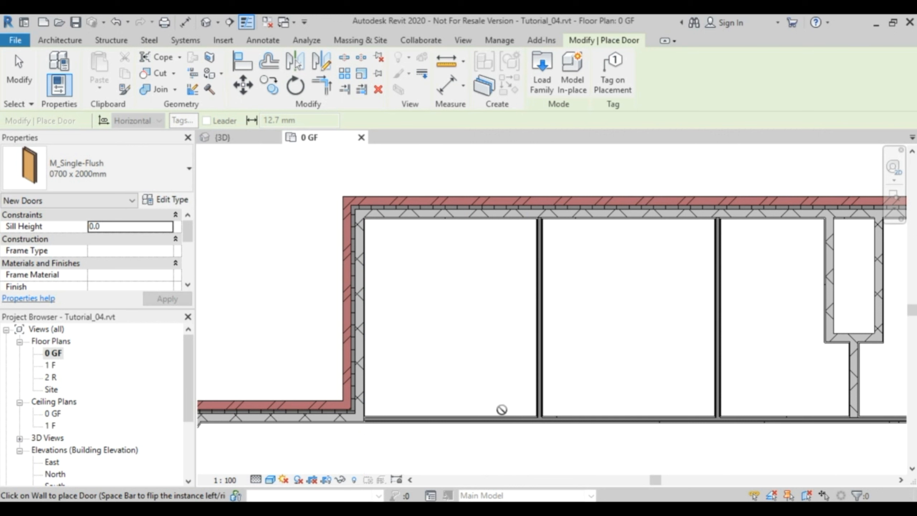
{"action": "key", "text": "space"}
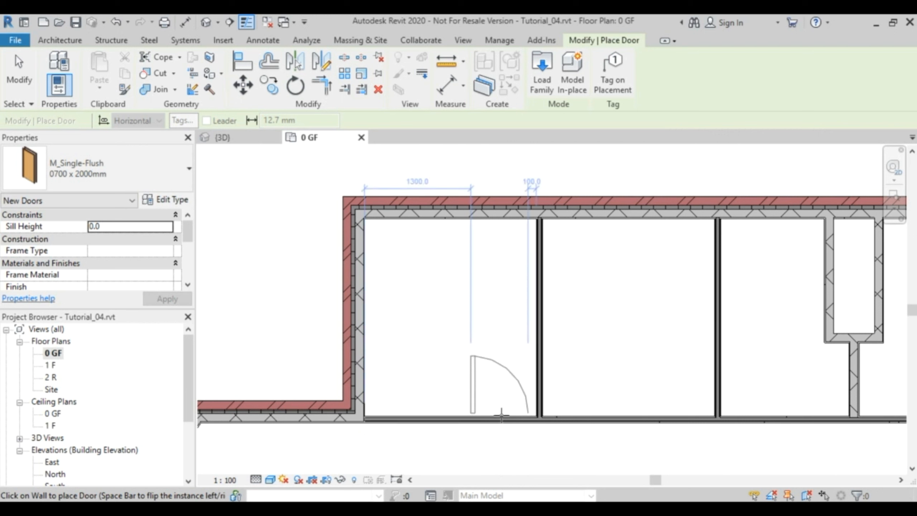
{"action": "key", "text": "space"}
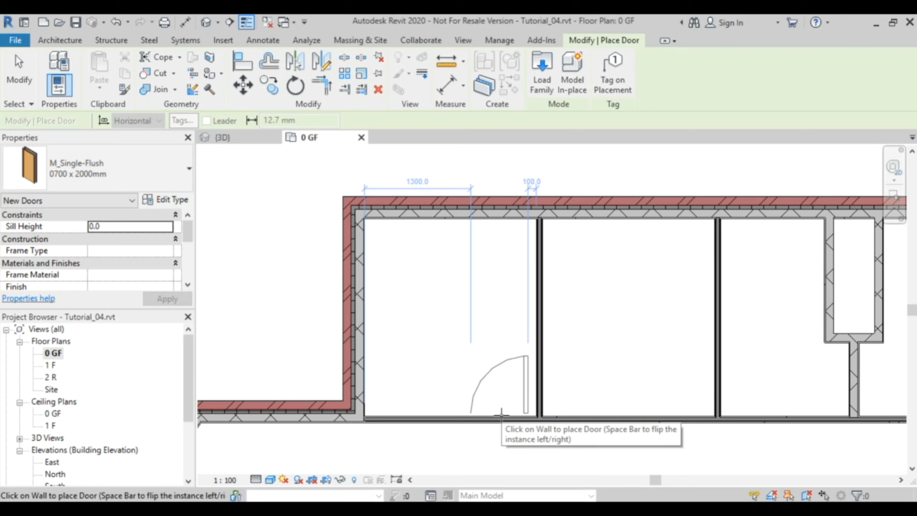
{"action": "left_click", "coordinate": [501, 415]}
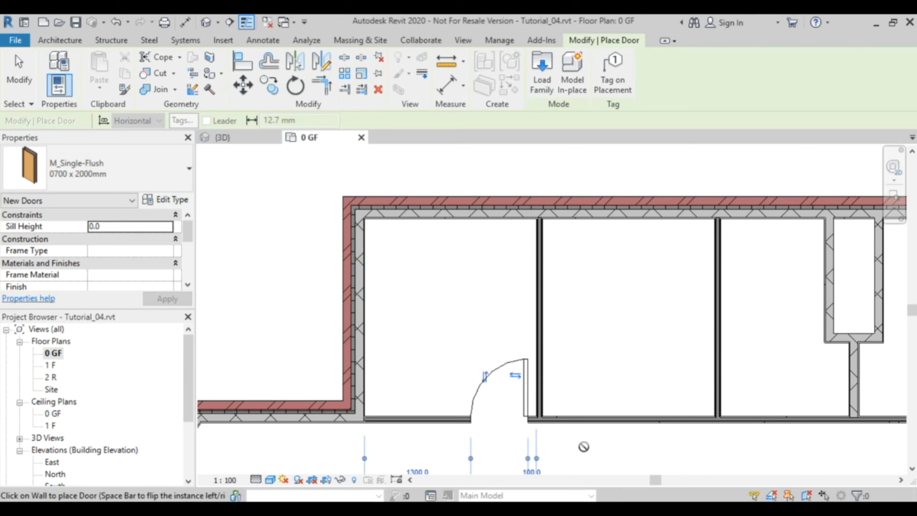
{"action": "scroll", "coordinate": [584, 451], "scroll_direction": "down", "scroll_amount": 2}
{"action": "mouse_move", "coordinate": [584, 451]}
{"action": "middle_mouse_down"}
{"action": "mouse_move", "coordinate": [545, 426]}
{"action": "mouse_move", "coordinate": [530, 395]}
{"action": "middle_mouse_up"}
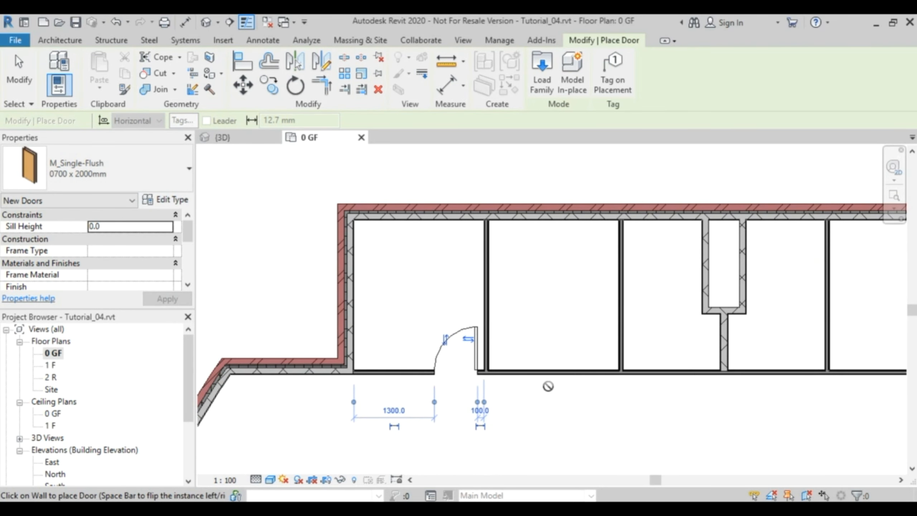
{"action": "key", "text": "Escape"}
{"action": "key", "text": "Escape"}
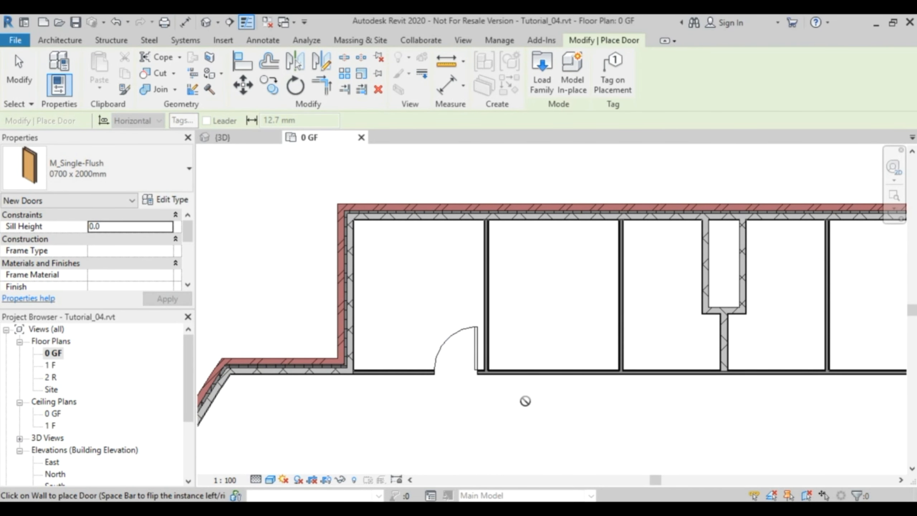
Make the temporary dimension between the placed door and the adjacent partition permanent
{"action": "left_click", "coordinate": [477, 348]}
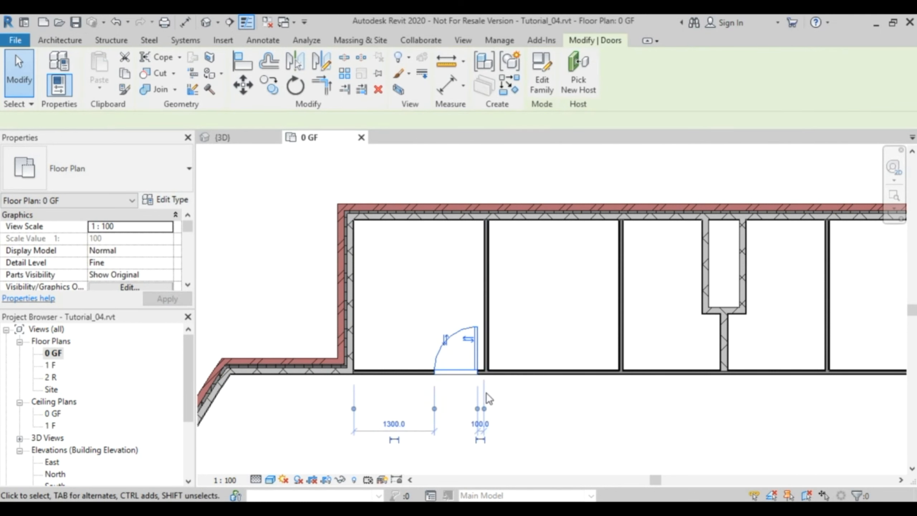
{"action": "scroll", "coordinate": [486, 393], "scroll_direction": "up", "scroll_amount": 3}
{"action": "mouse_move", "coordinate": [520, 392]}
{"action": "middle_mouse_down"}
{"action": "mouse_move", "coordinate": [645, 269]}
{"action": "mouse_move", "coordinate": [638, 252]}
{"action": "middle_mouse_up"}
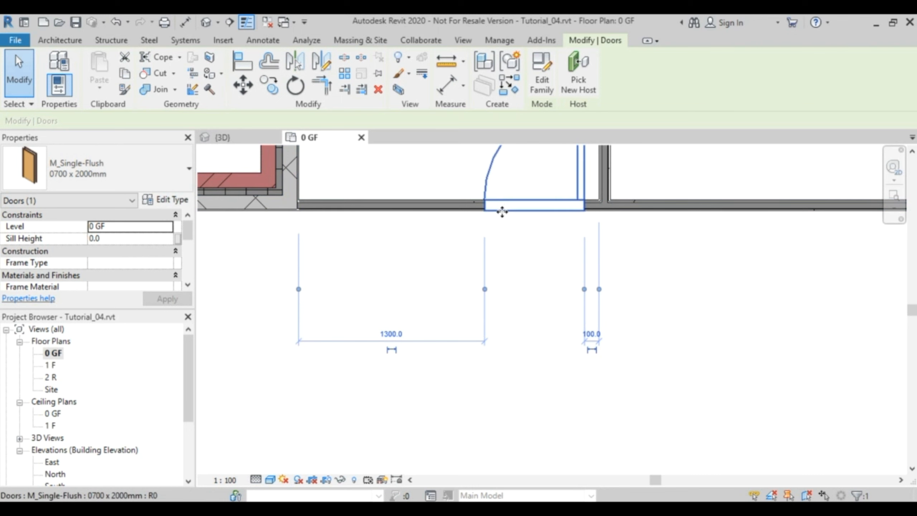
{"action": "left_click", "coordinate": [592, 352]}
{"action": "left_click", "coordinate": [607, 392]}
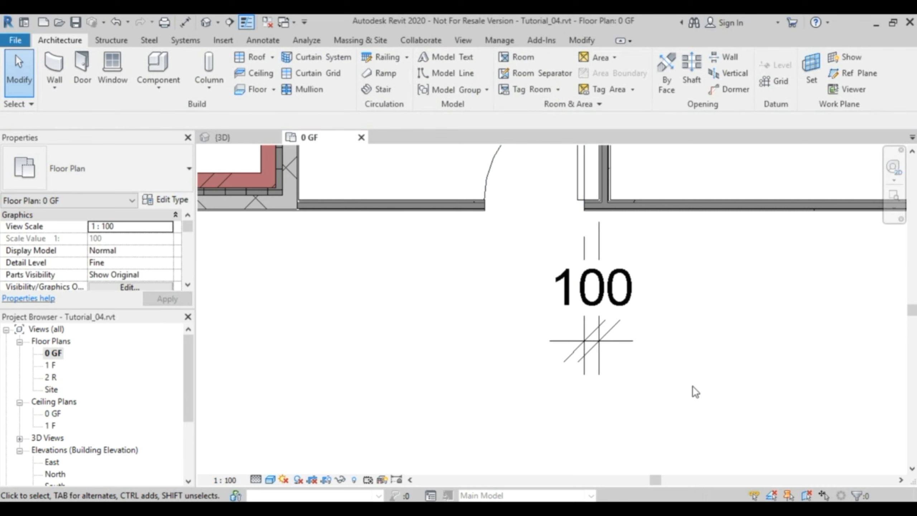
Label the door-to-partition dimension with a new global parameter named Clear, grouped under Dimensions
{"action": "left_click", "coordinate": [618, 307]}
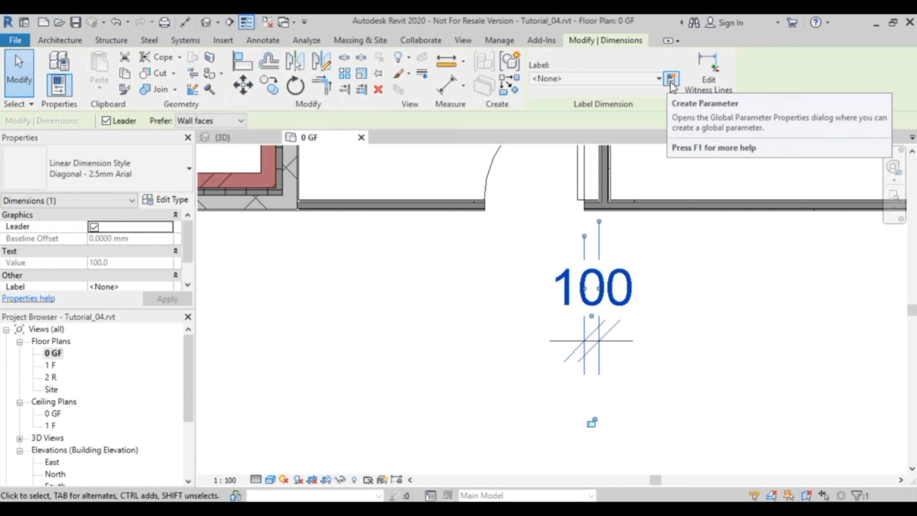
{"action": "left_click", "coordinate": [671, 79]}
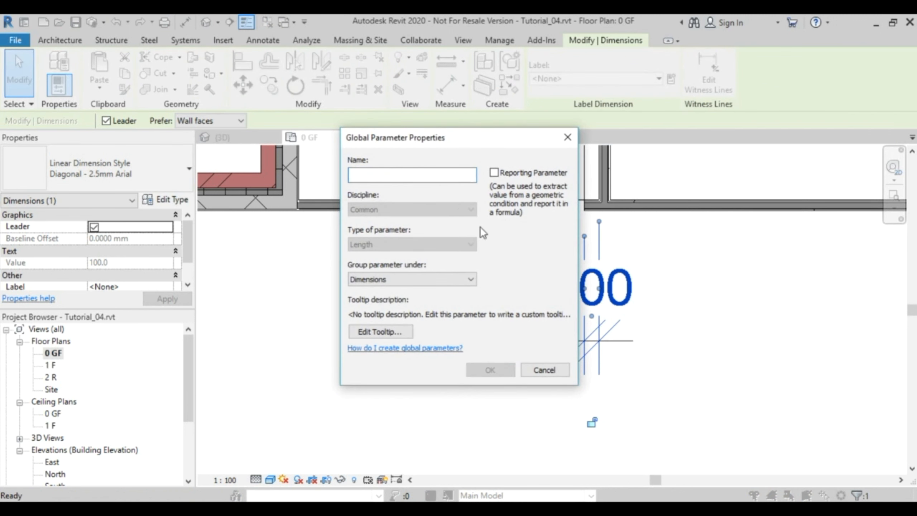
{"action": "type", "text": "Clear"}
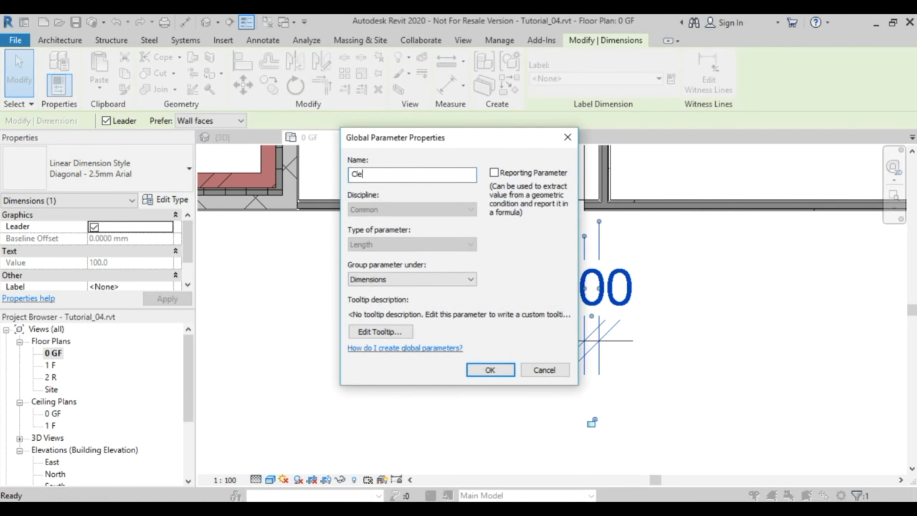
{"action": "left_click", "coordinate": [492, 370]}
{"action": "left_click", "coordinate": [660, 357]}
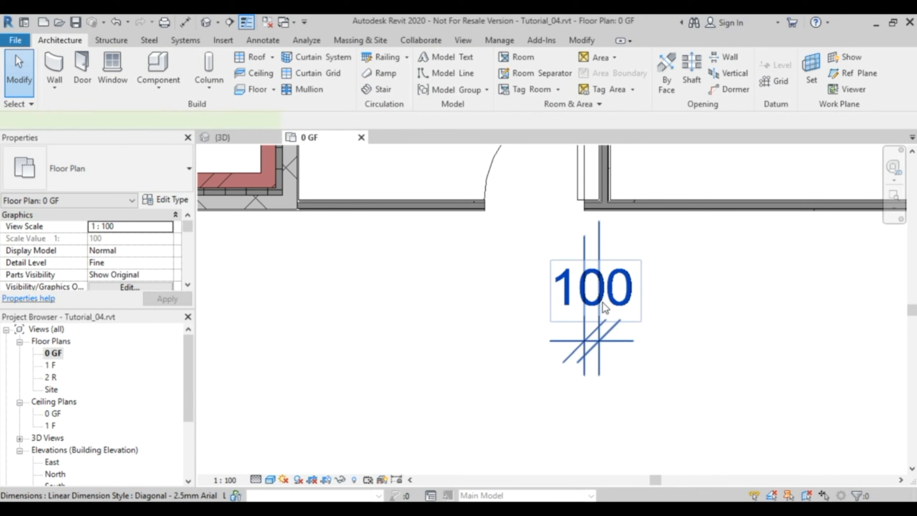
{"action": "left_click", "coordinate": [603, 304]}
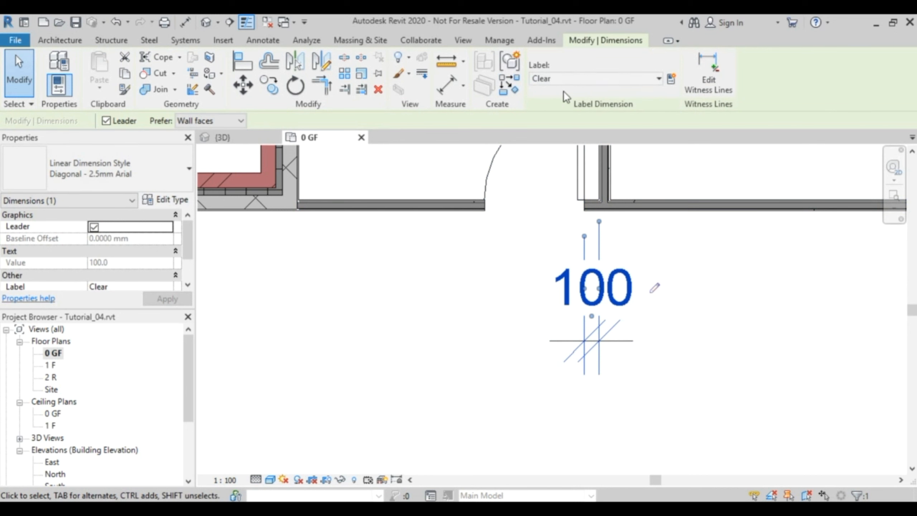
{"action": "scroll", "coordinate": [713, 329], "scroll_direction": "down", "scroll_amount": 2}
{"action": "middle_click_drag", "start_coordinate": [713, 328], "coordinate": [599, 379]}
{"action": "left_click", "coordinate": [599, 376]}
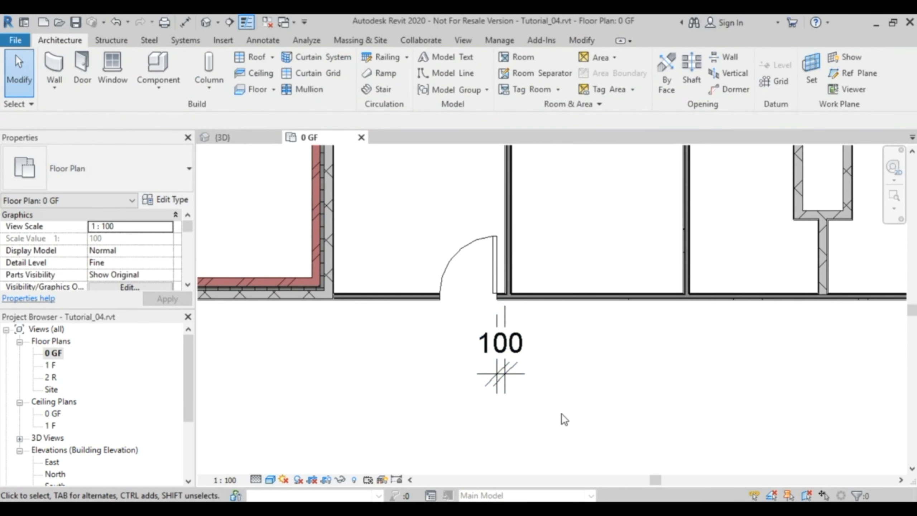
Place 0700 x 2000mm doors in the corridor wall of the second, third and fourth rooms, about 500, 300 and 100 mm from the nearest partition
{"action": "middle_click_drag", "start_coordinate": [645, 344], "coordinate": [588, 370]}
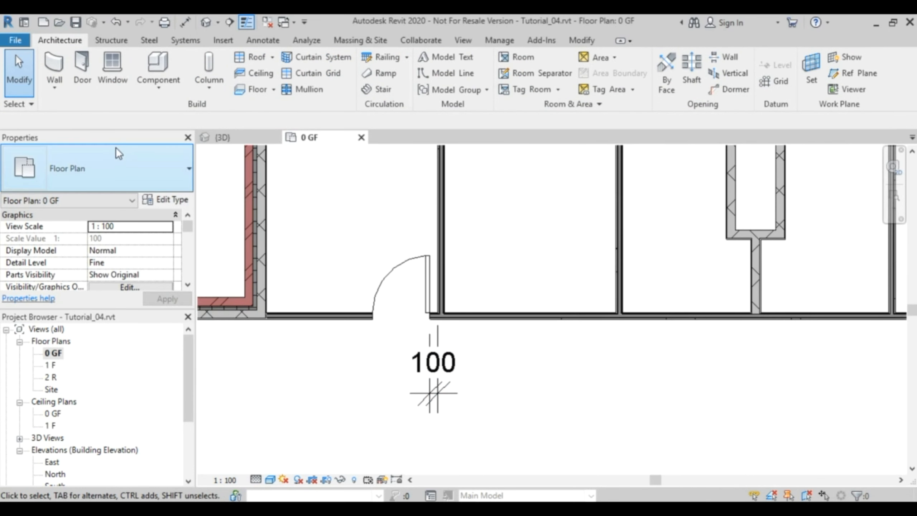
{"action": "left_click", "coordinate": [85, 82]}
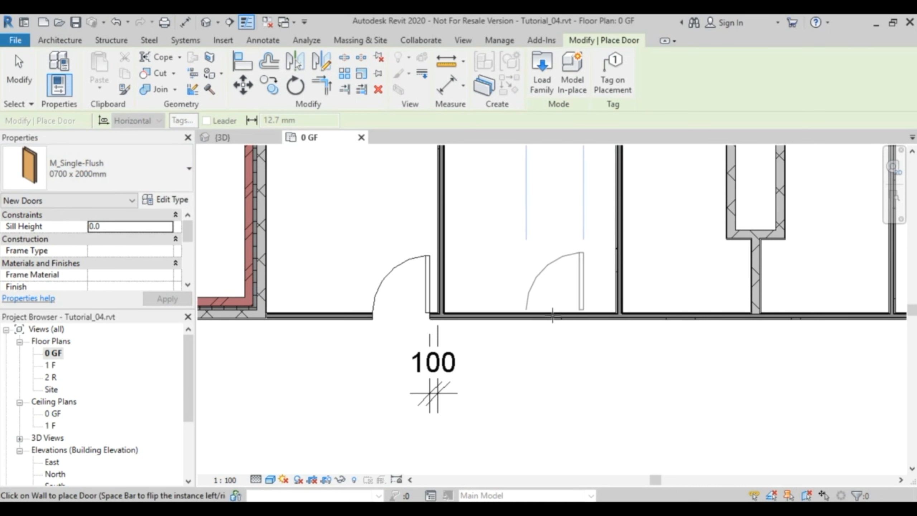
{"action": "left_click", "coordinate": [547, 316]}
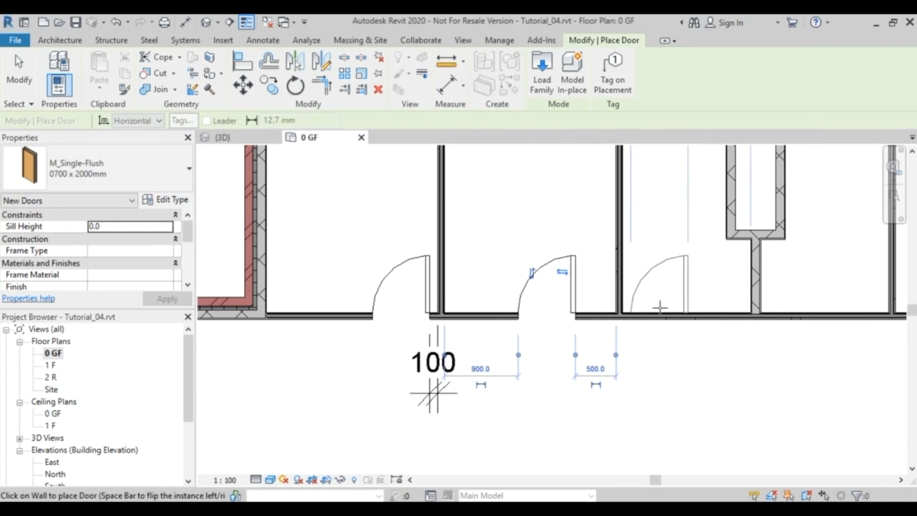
{"action": "left_click", "coordinate": [676, 316]}
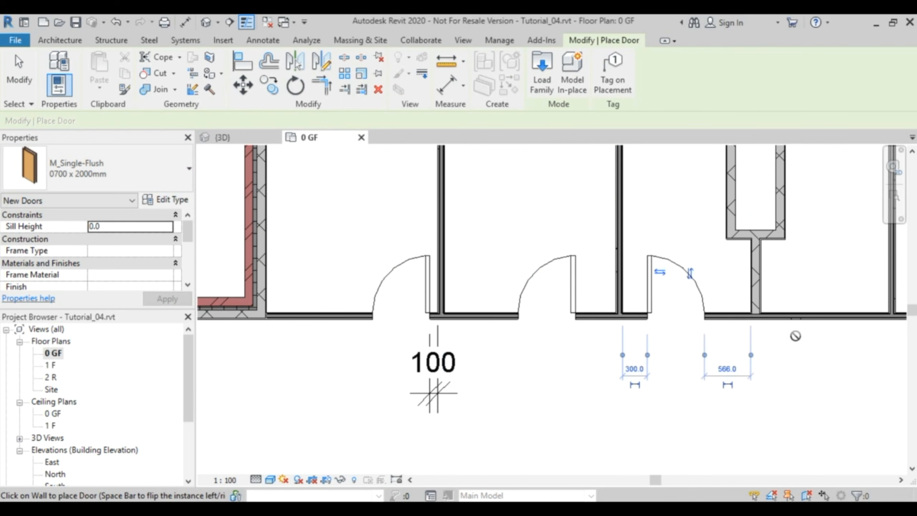
{"action": "left_click", "coordinate": [854, 316]}
Place inward-opening doors in the corridor wall of the fifth and sixth rooms, about 400 mm and 100 mm from their shared partition
{"action": "mouse_move", "coordinate": [670, 345]}
{"action": "middle_mouse_down"}
{"action": "mouse_move", "coordinate": [569, 352]}
{"action": "mouse_move", "coordinate": [272, 319]}
{"action": "middle_mouse_up"}
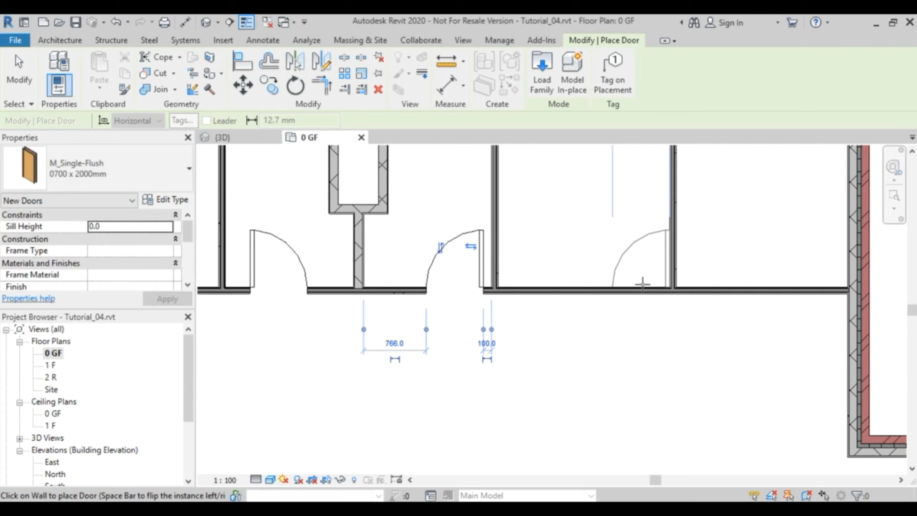
{"action": "left_click", "coordinate": [609, 300]}
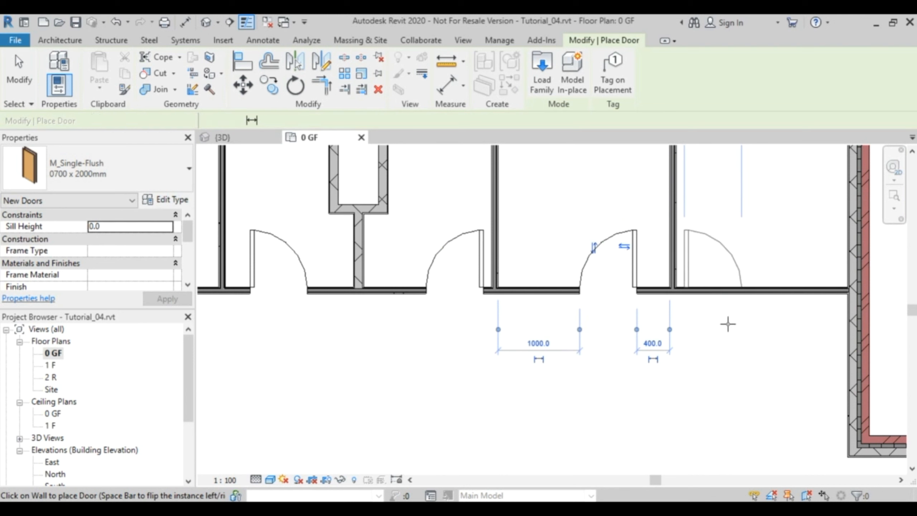
{"action": "left_click", "coordinate": [713, 291]}
{"action": "key", "text": "Escape"}
{"action": "key", "text": "Escape"}
Flip the fifth room's door so its hinge is on the opposite side
{"action": "left_click", "coordinate": [629, 264]}
{"action": "left_click", "coordinate": [624, 246]}
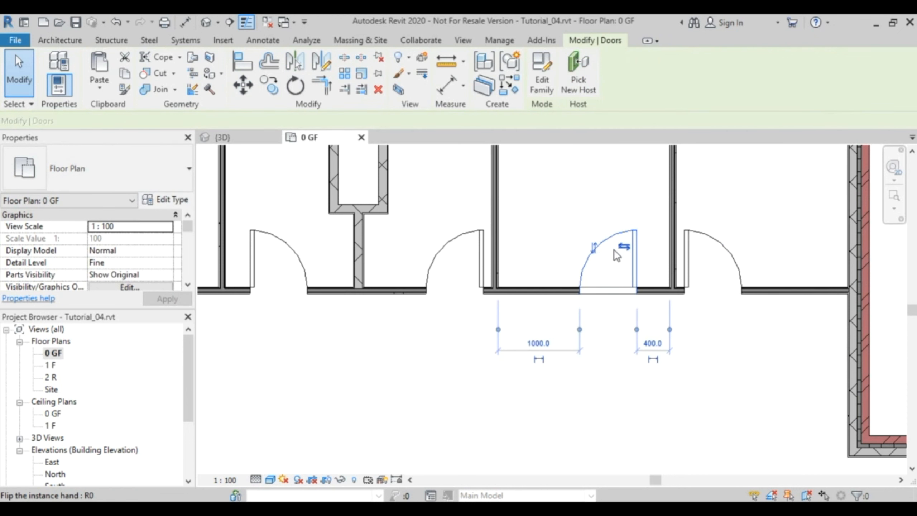
{"action": "left_click", "coordinate": [588, 363]}
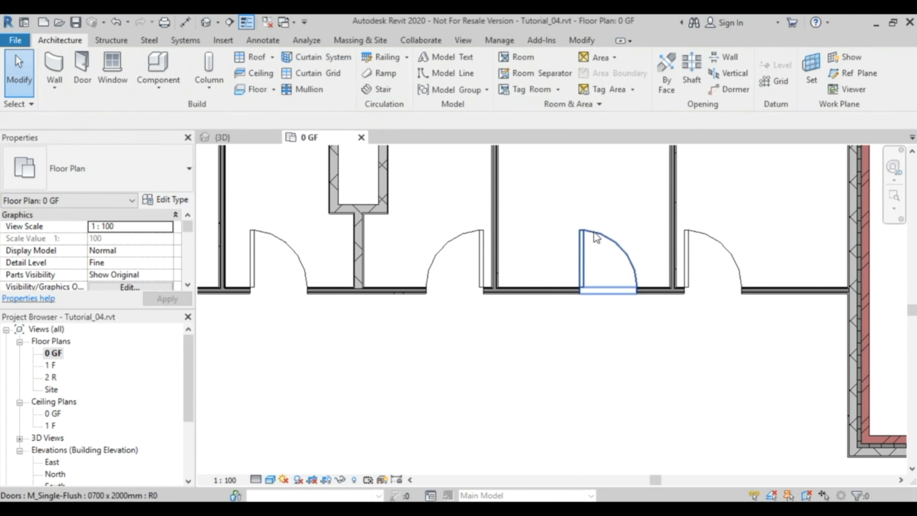
Make permanent the temporary dimensions from the fifth and sixth rooms' doors to the partitions on their hinge sides
{"action": "left_click", "coordinate": [594, 259]}
{"action": "left_click", "coordinate": [545, 359]}
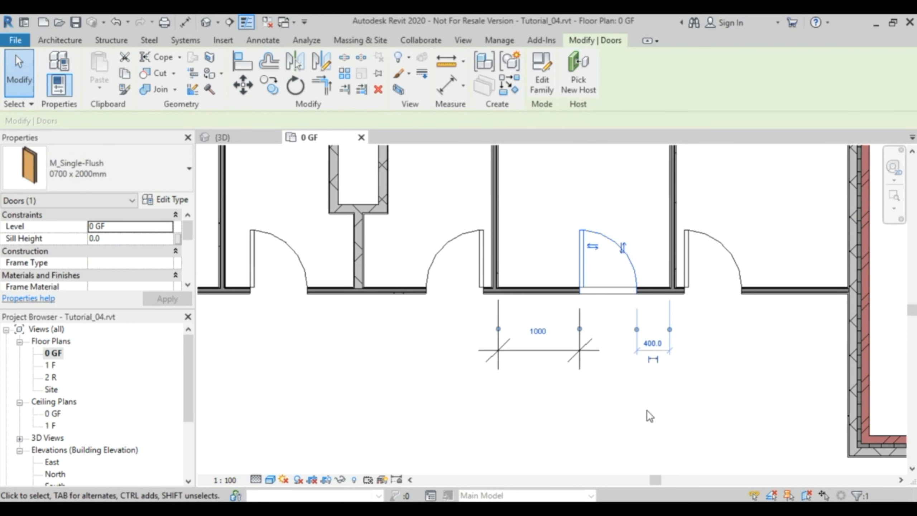
{"action": "left_click", "coordinate": [719, 263]}
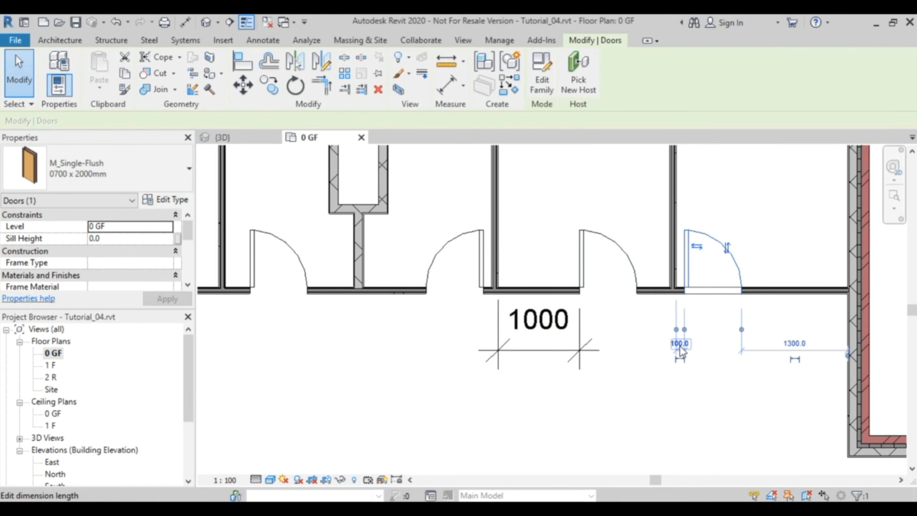
{"action": "left_click", "coordinate": [680, 358]}
Make permanent the temporary hinge-side partition dimensions of the doors in the fourth, third and second rooms
{"action": "middle_click_drag", "start_coordinate": [414, 357], "coordinate": [507, 379]}
{"action": "left_click", "coordinate": [524, 286]}
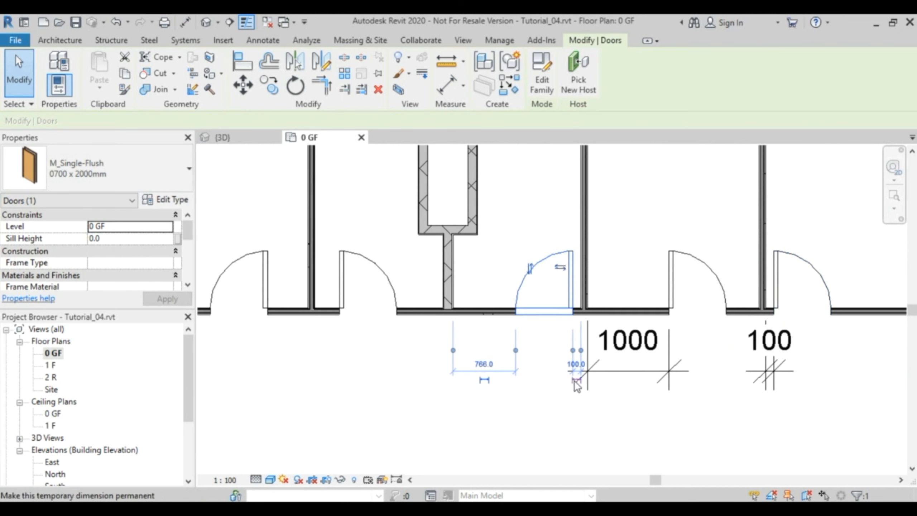
{"action": "left_click", "coordinate": [576, 379]}
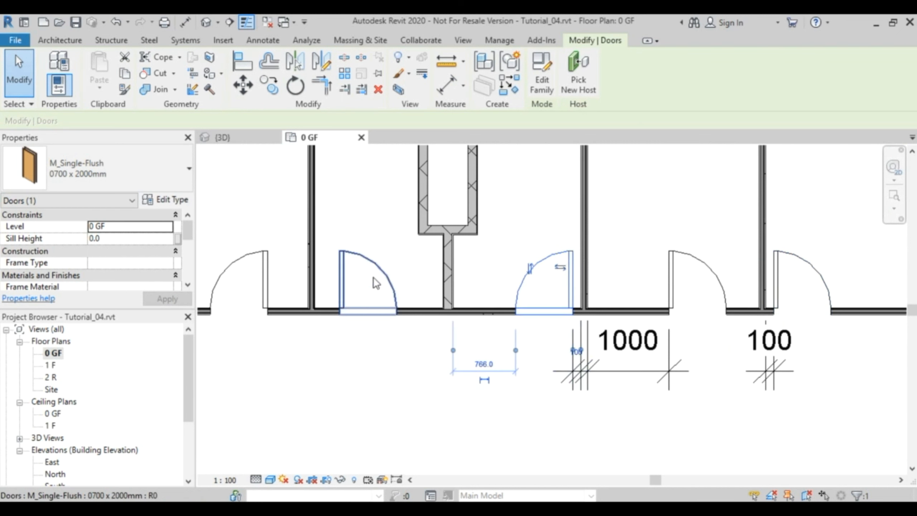
{"action": "left_click", "coordinate": [377, 262]}
{"action": "left_click", "coordinate": [320, 382]}
{"action": "middle_click_drag", "start_coordinate": [354, 356], "coordinate": [540, 358]}
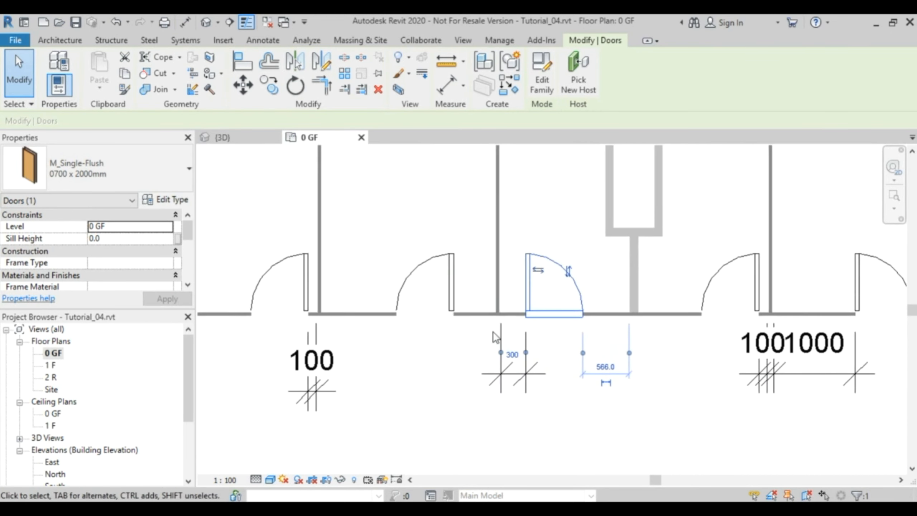
{"action": "left_click", "coordinate": [456, 294]}
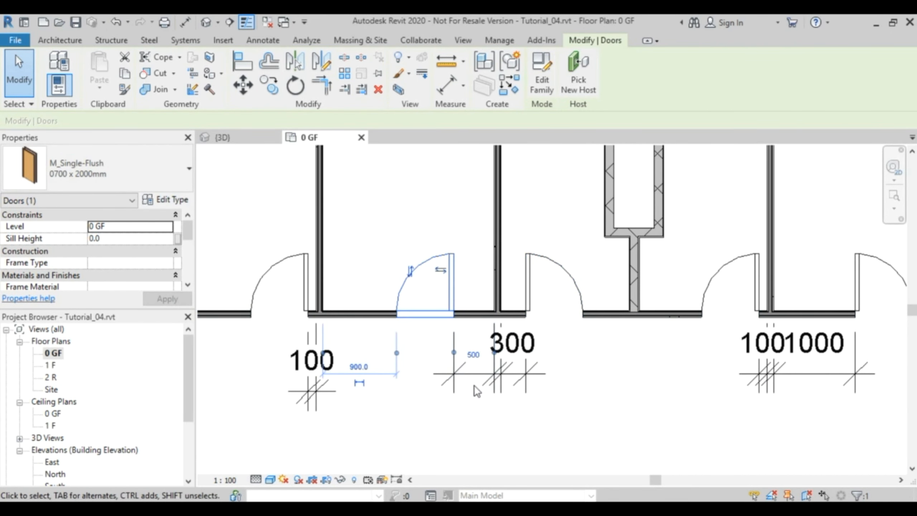
{"action": "left_click", "coordinate": [482, 427]}
Label the five new door-to-partition dimensions with the global parameter Clear
{"action": "scroll", "coordinate": [578, 442], "scroll_direction": "down", "scroll_amount": 3}
{"action": "middle_click_drag", "start_coordinate": [669, 444], "coordinate": [598, 384]}
{"action": "left_click_drag", "start_coordinate": [677, 361], "coordinate": [385, 311]}
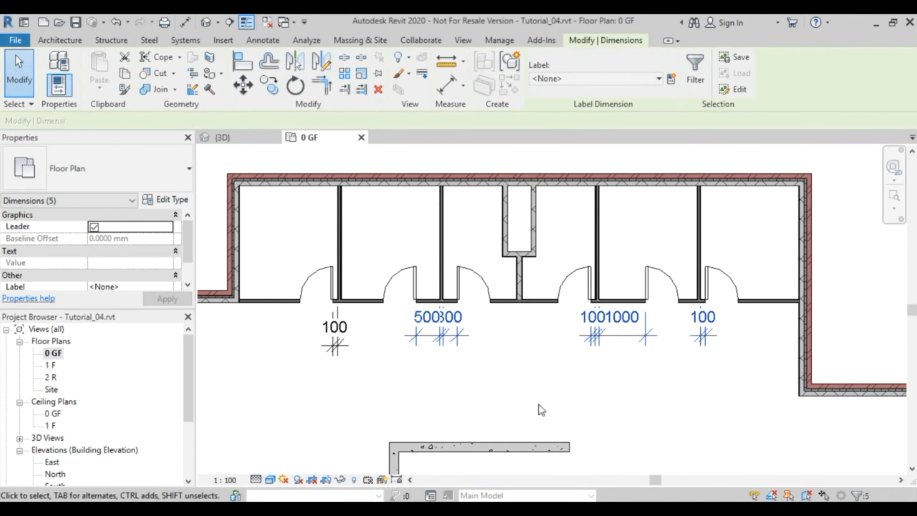
{"action": "left_click", "coordinate": [616, 79]}
{"action": "left_click", "coordinate": [560, 123]}
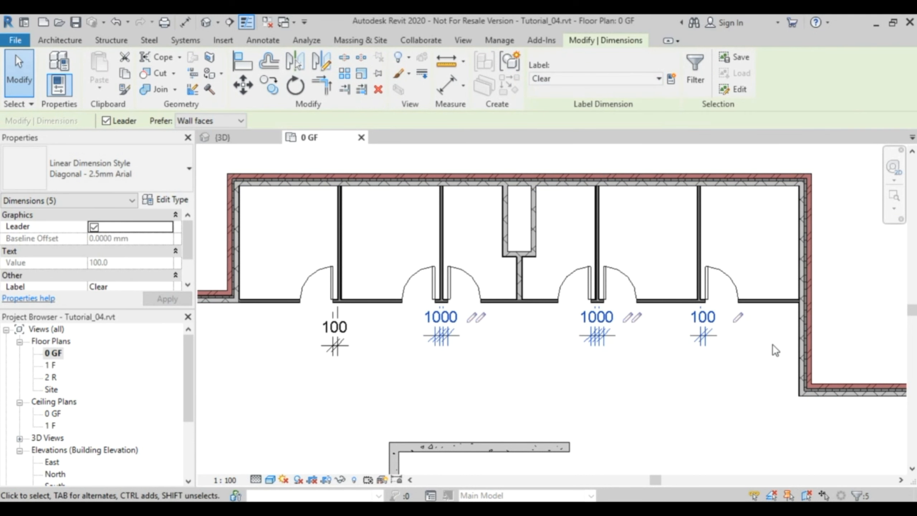
{"action": "left_click", "coordinate": [713, 362]}
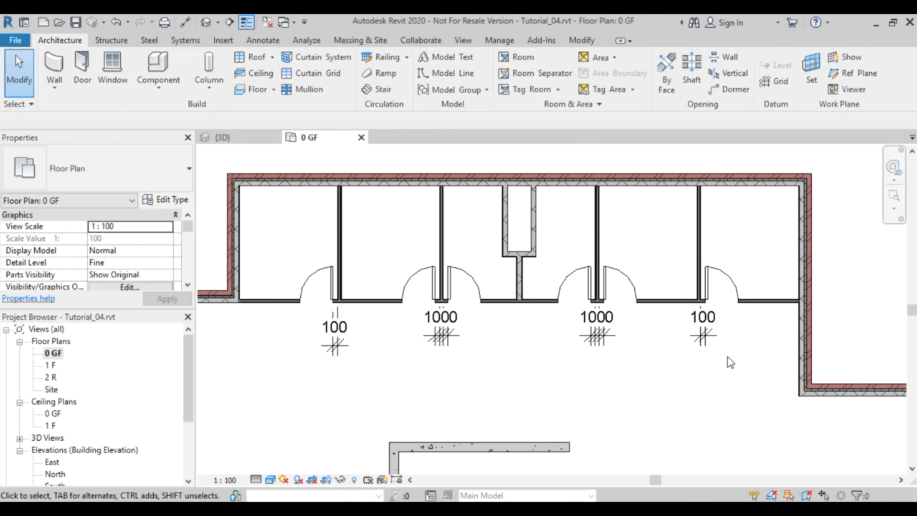
Delete all six door-to-partition dimensions while leaving the doors constrained
{"action": "left_click_drag", "start_coordinate": [727, 359], "coordinate": [304, 321]}
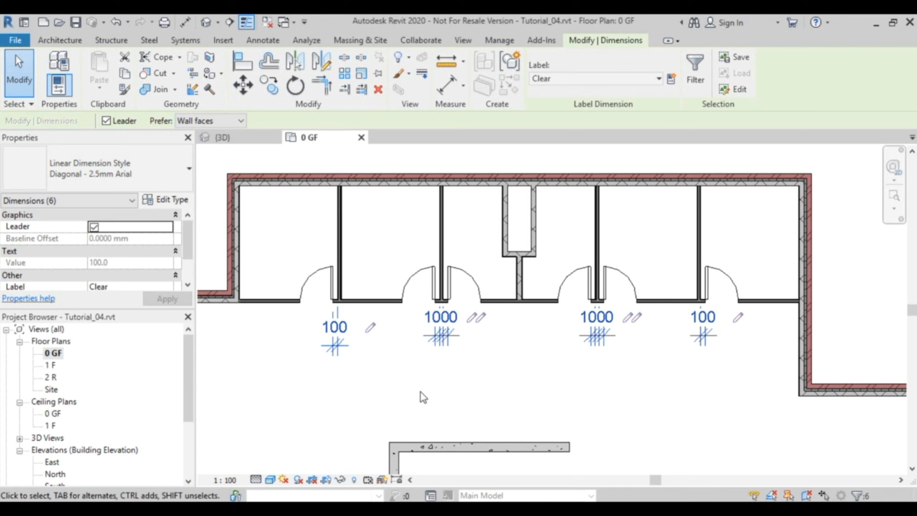
{"action": "key", "text": "Delete"}
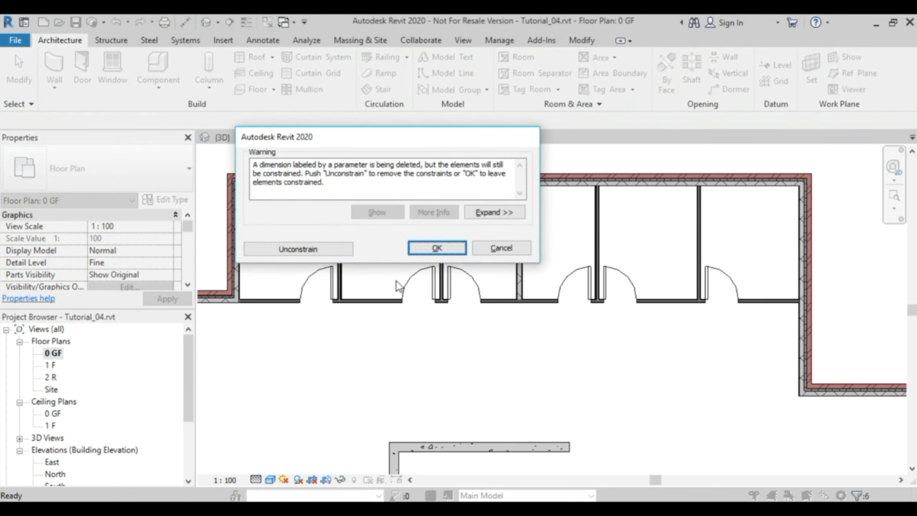
{"action": "left_click_drag", "start_coordinate": [362, 136], "coordinate": [406, 196]}
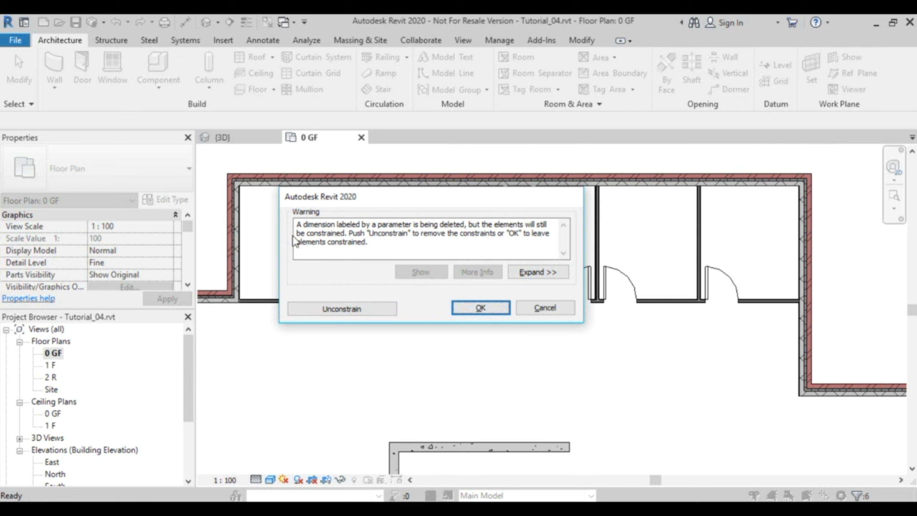
{"action": "left_click", "coordinate": [497, 310]}
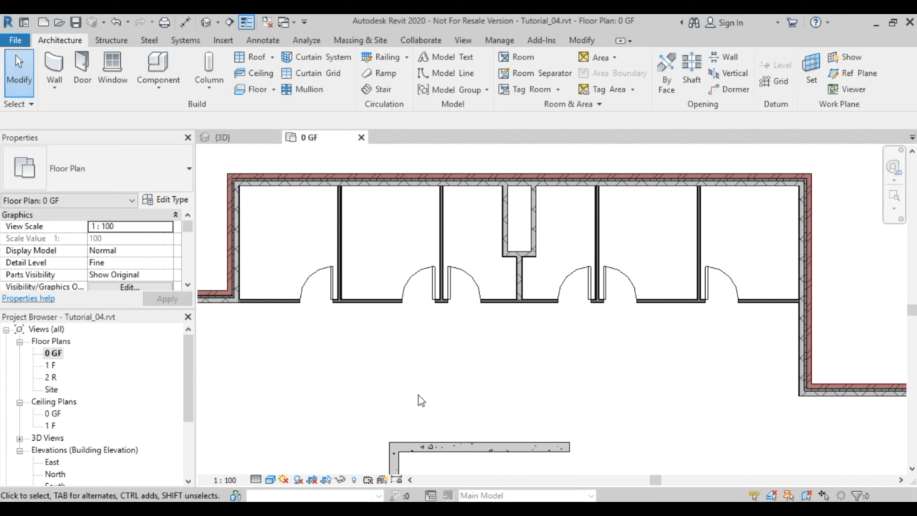
Reveal the plan's constraints to check the Clear parameter on the doors, hide them again, and examine the row of rooms
{"action": "left_click", "coordinate": [397, 480]}
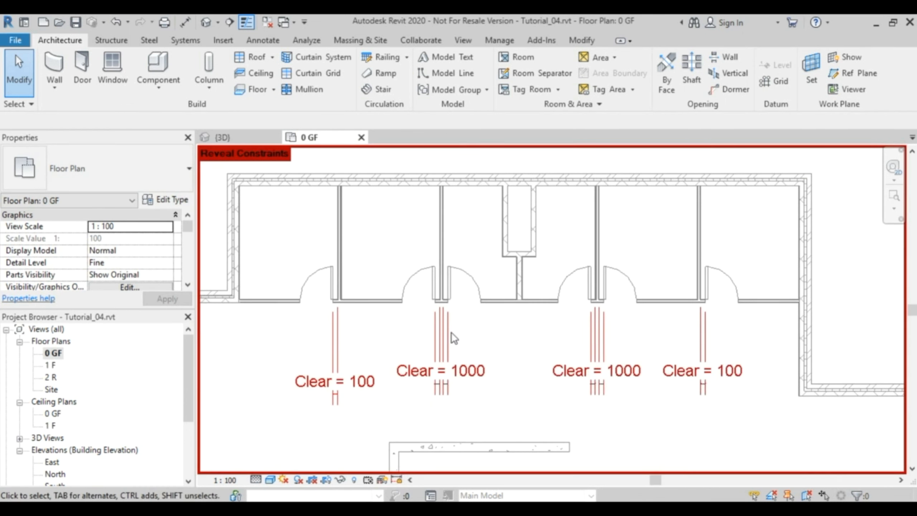
{"action": "left_click", "coordinate": [397, 479]}
{"action": "scroll", "coordinate": [576, 346], "scroll_direction": "down", "scroll_amount": 4}
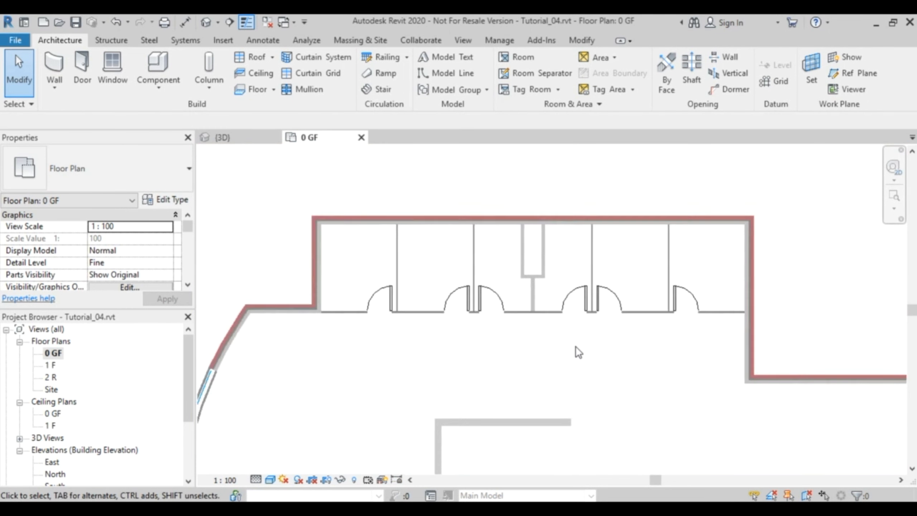
{"action": "middle_click_drag", "start_coordinate": [608, 377], "coordinate": [574, 331]}
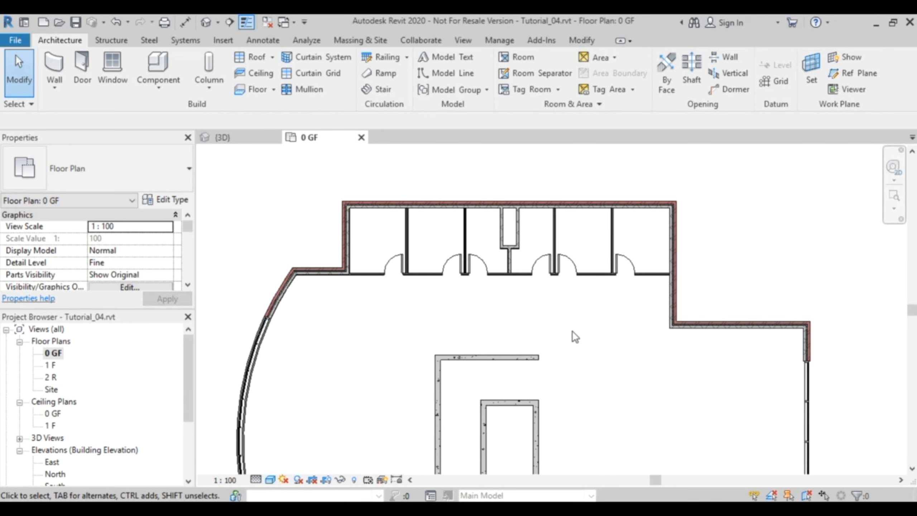
{"action": "scroll", "coordinate": [478, 262], "scroll_direction": "up", "scroll_amount": 4}
{"action": "middle_click_drag", "start_coordinate": [556, 249], "coordinate": [634, 305]}
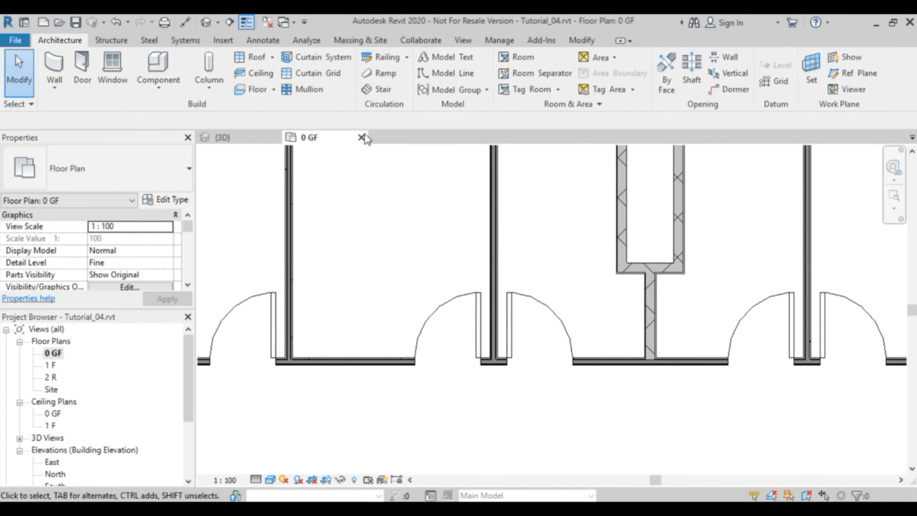
Try to move the third room's door horizontally away from its hinge-side partition
{"action": "left_click", "coordinate": [583, 40]}
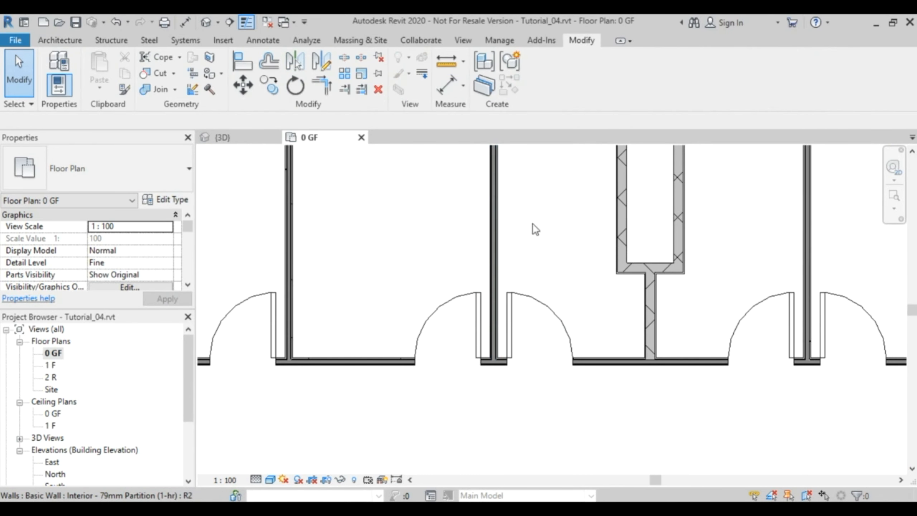
{"action": "left_click", "coordinate": [242, 85]}
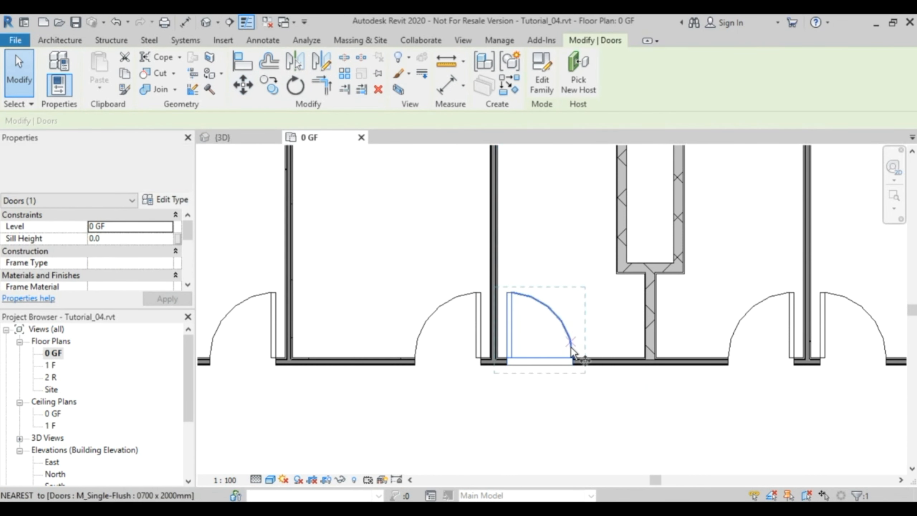
{"action": "left_click", "coordinate": [541, 400]}
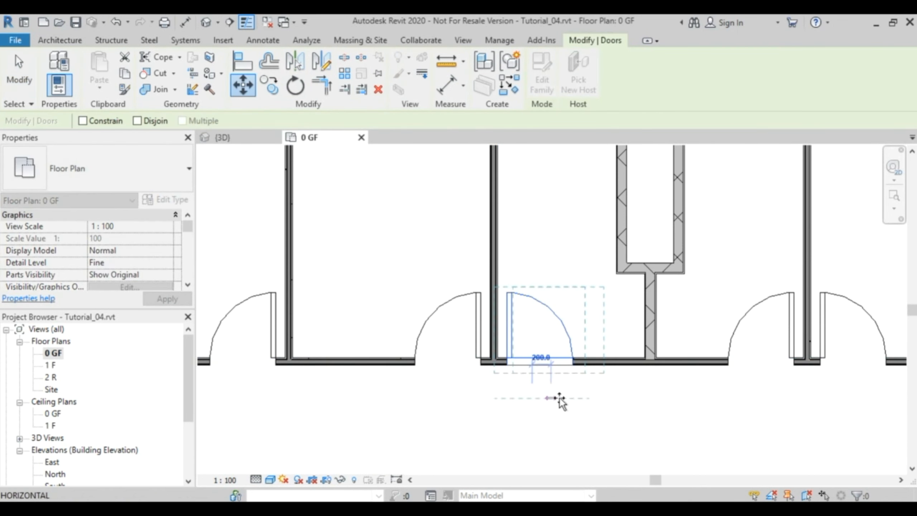
{"action": "left_click", "coordinate": [582, 401]}
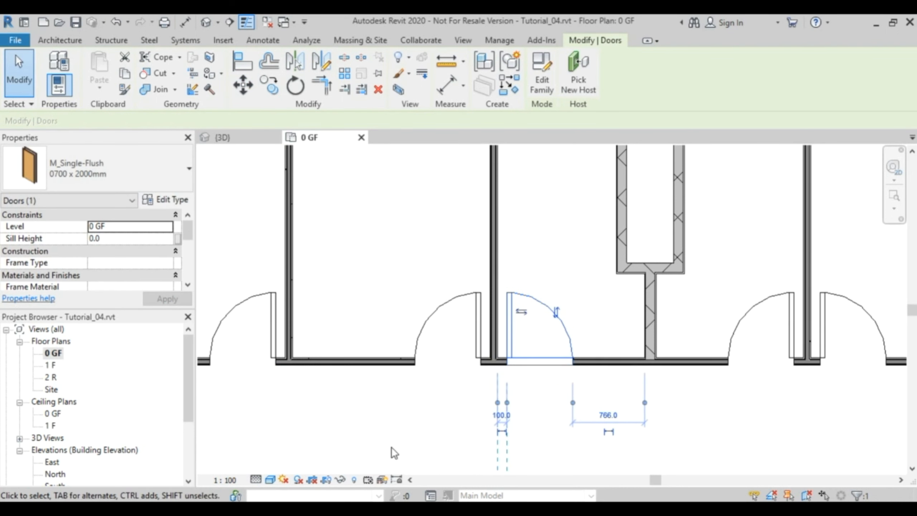
{"action": "left_click", "coordinate": [409, 422]}
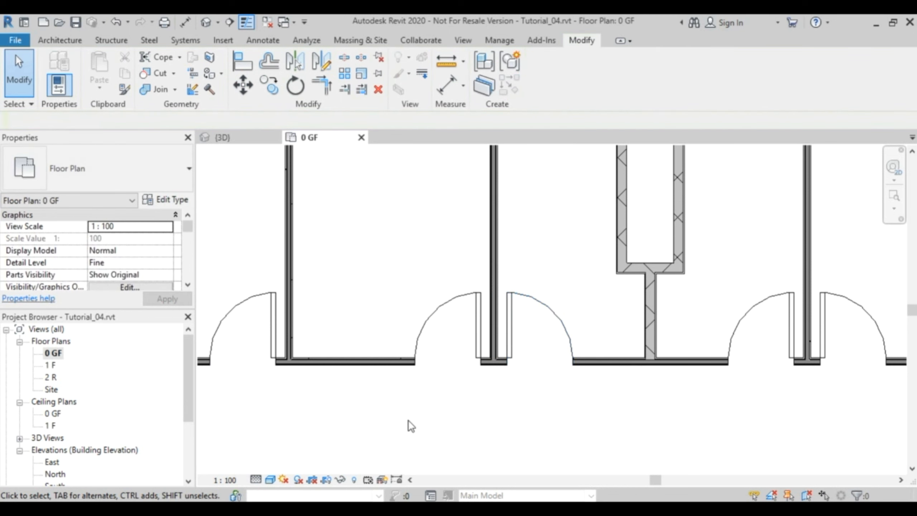
Make the third room's door-to-partition dimension permanent, and undo it
{"action": "left_click", "coordinate": [561, 320]}
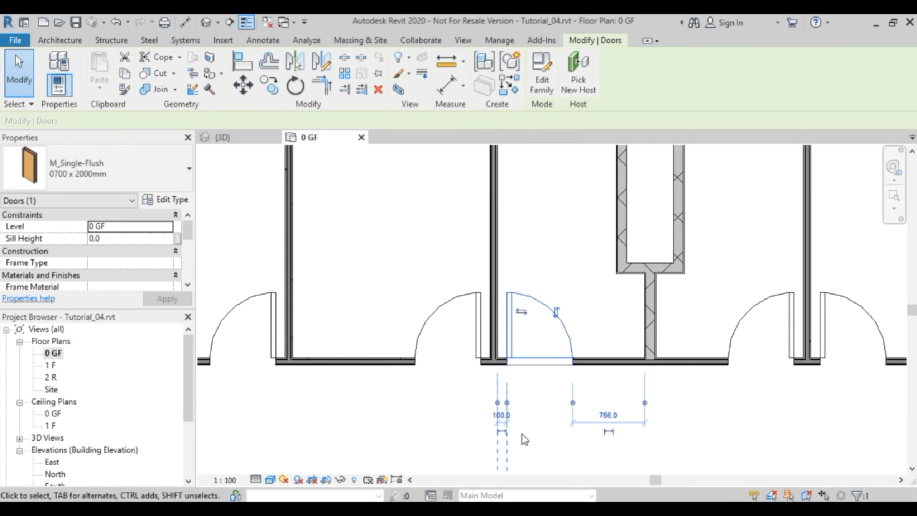
{"action": "left_click", "coordinate": [502, 431]}
{"action": "key", "text": "Escape"}
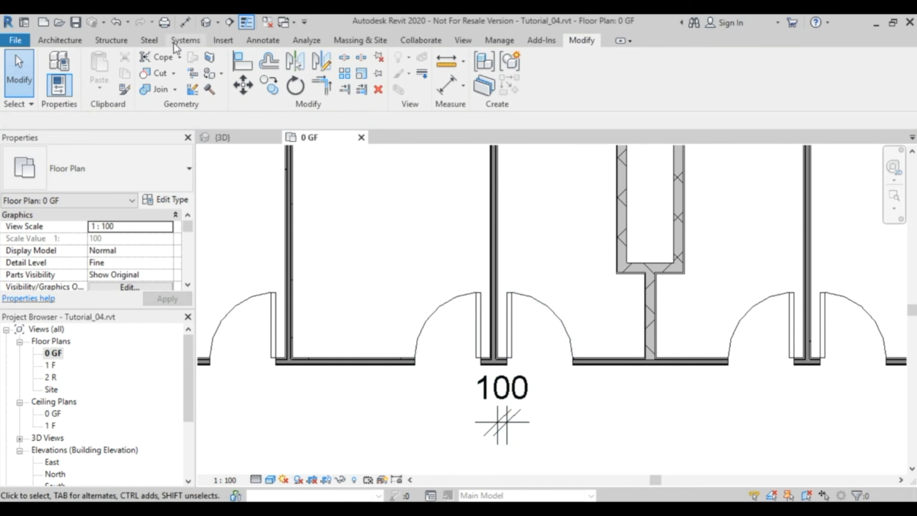
{"action": "left_click", "coordinate": [122, 22]}
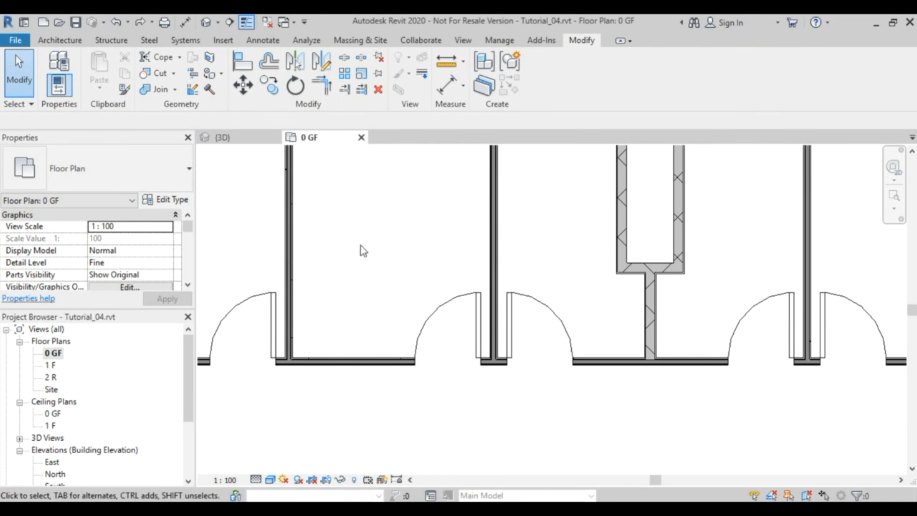
Reveal the plan's constraints and remove the Clear label from the constraint on the third room's door
{"action": "left_click", "coordinate": [396, 479]}
{"action": "middle_click_drag", "start_coordinate": [555, 406], "coordinate": [544, 364]}
{"action": "left_click", "coordinate": [527, 404]}
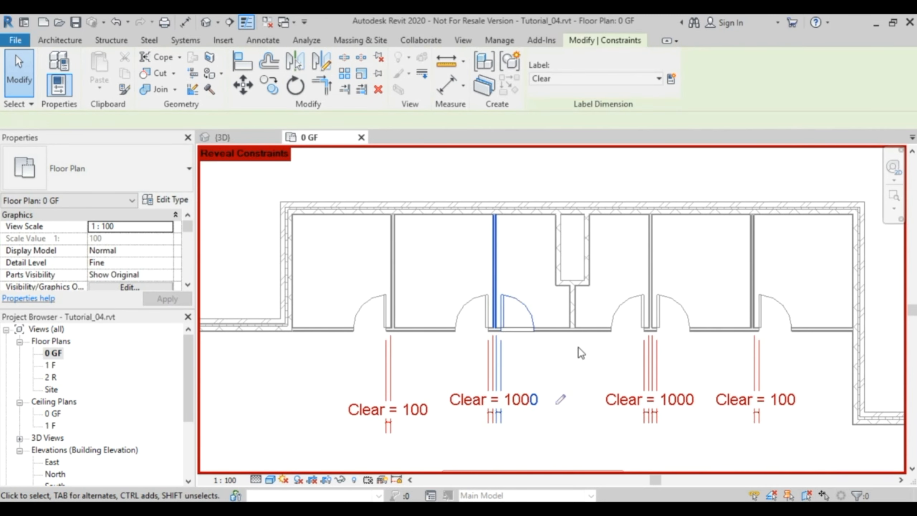
{"action": "left_click", "coordinate": [622, 80]}
{"action": "left_click", "coordinate": [556, 111]}
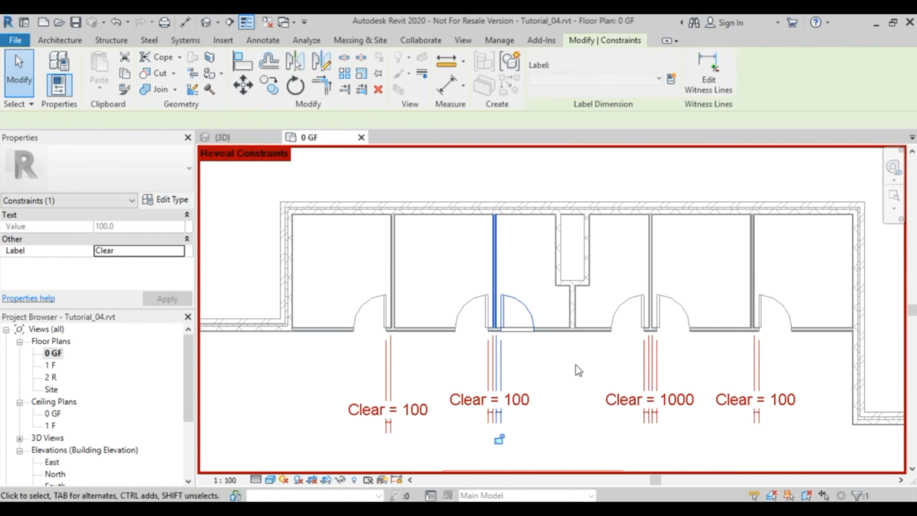
Hide the plan's constraints and move the third room's door horizontally to about 600 mm from its hinge-side partition
{"action": "left_click", "coordinate": [560, 382]}
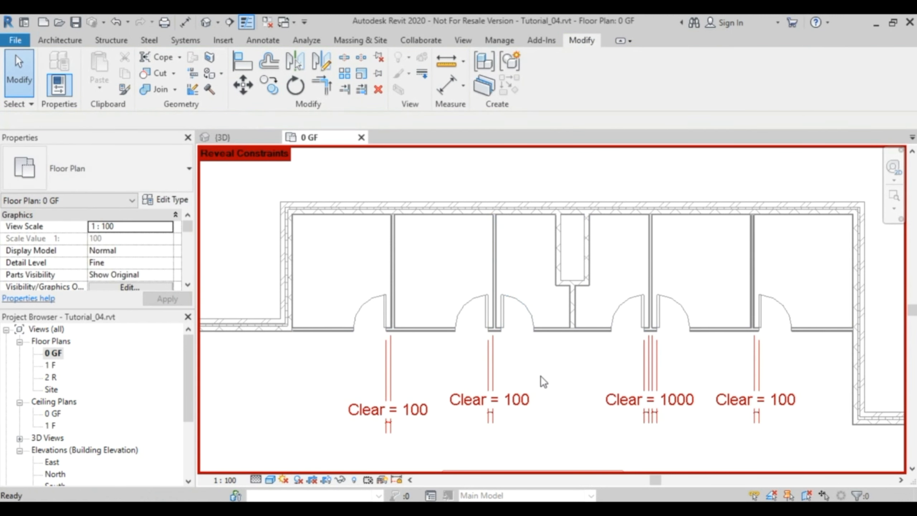
{"action": "left_click", "coordinate": [397, 480]}
{"action": "left_click", "coordinate": [524, 307]}
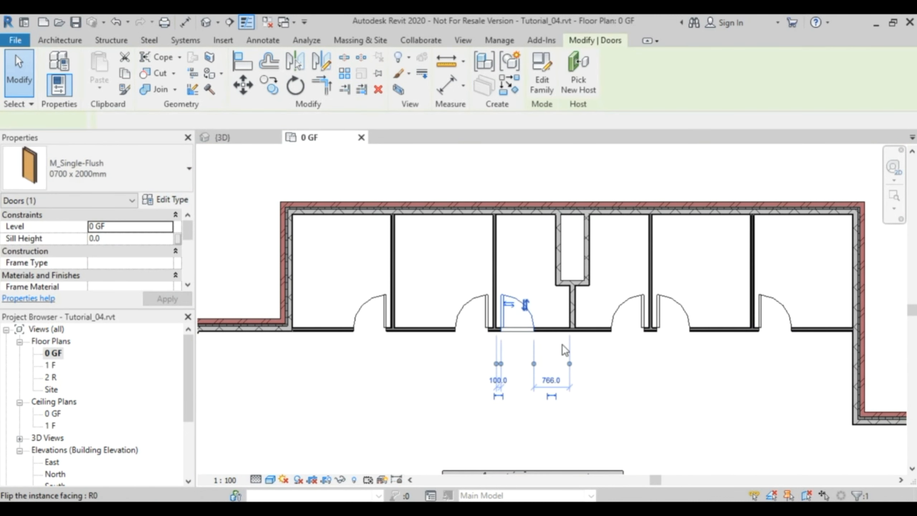
{"action": "left_click", "coordinate": [242, 86]}
{"action": "left_click", "coordinate": [550, 389]}
{"action": "left_click", "coordinate": [574, 399]}
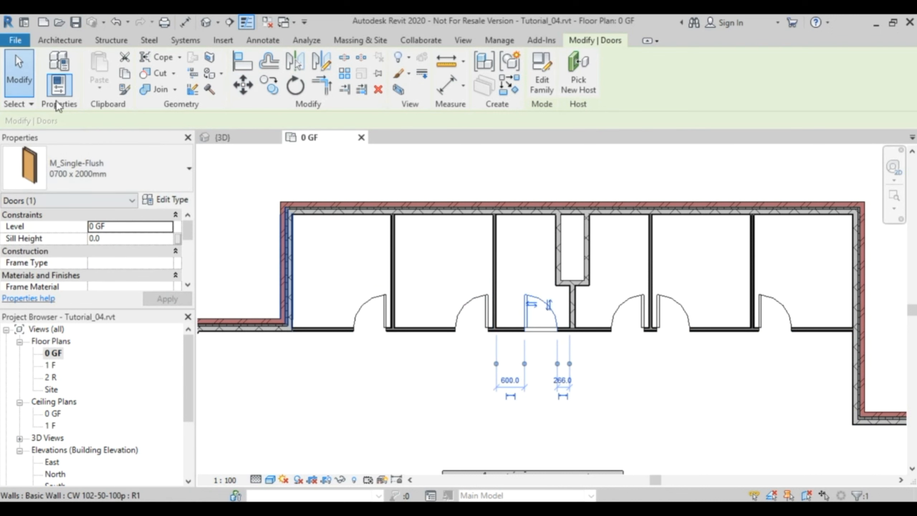
Undo the third room's door move and the removal of its Clear label, and hide the plan's constraints
{"action": "left_click", "coordinate": [116, 23]}
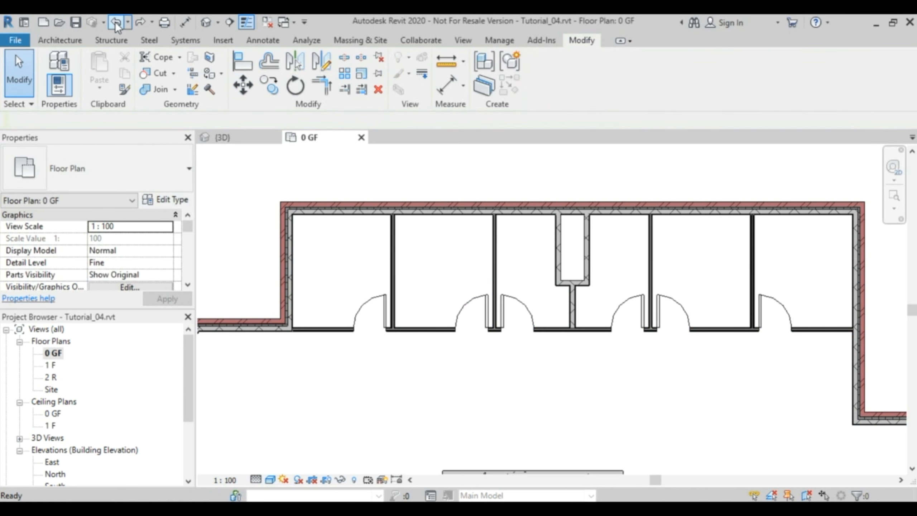
{"action": "left_click", "coordinate": [115, 23]}
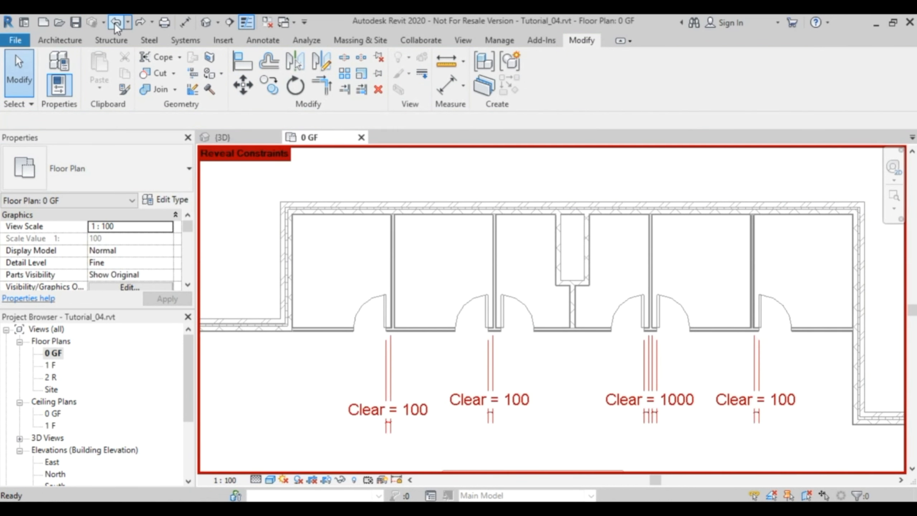
{"action": "left_click", "coordinate": [115, 23]}
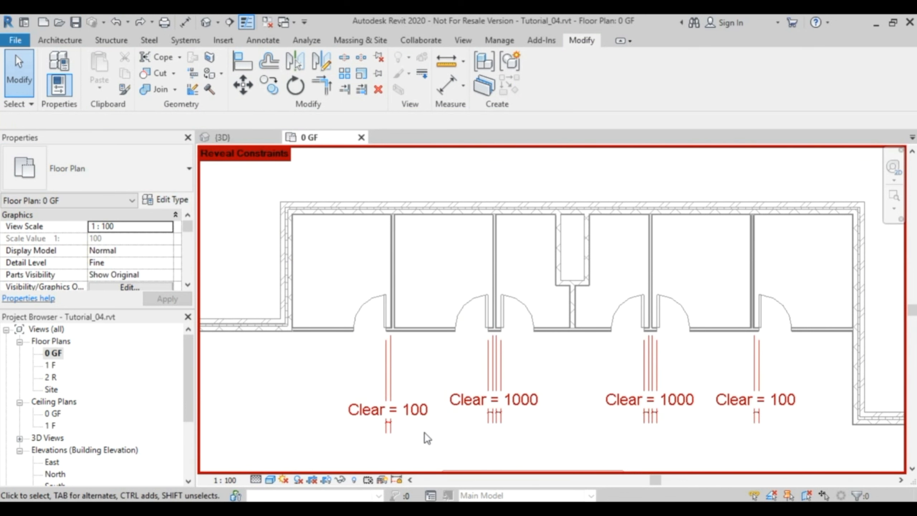
{"action": "left_click", "coordinate": [397, 480]}
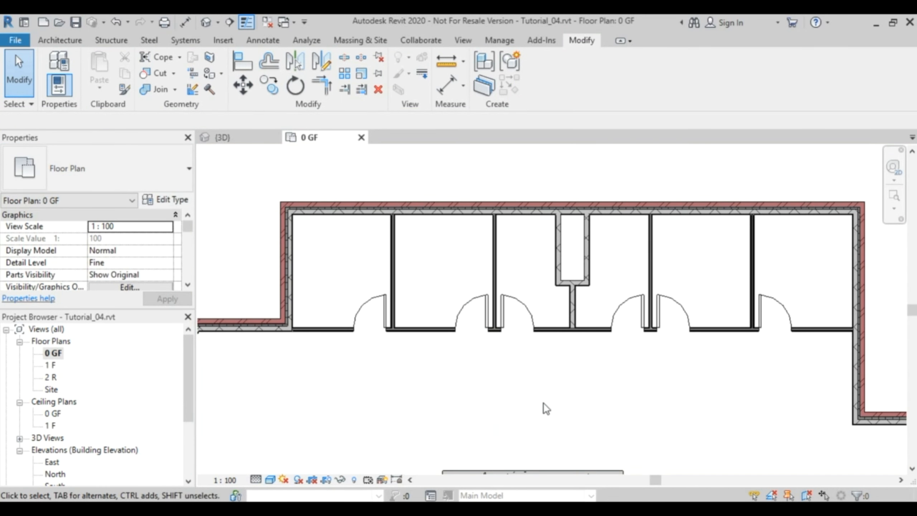
Start placing a window and look through the window types already loaded in the project
{"action": "scroll", "coordinate": [558, 367], "scroll_direction": "down", "scroll_amount": 2}
{"action": "middle_click_drag", "start_coordinate": [559, 367], "coordinate": [545, 383]}
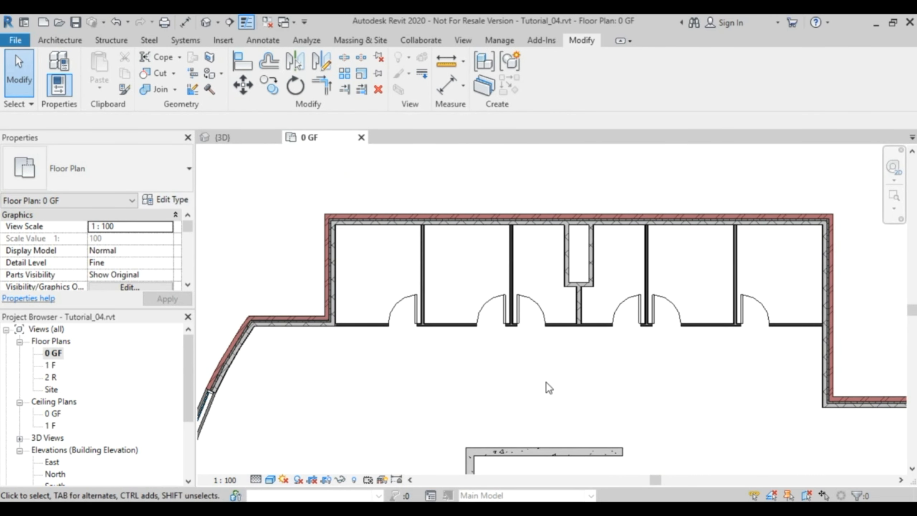
{"action": "left_click", "coordinate": [58, 41]}
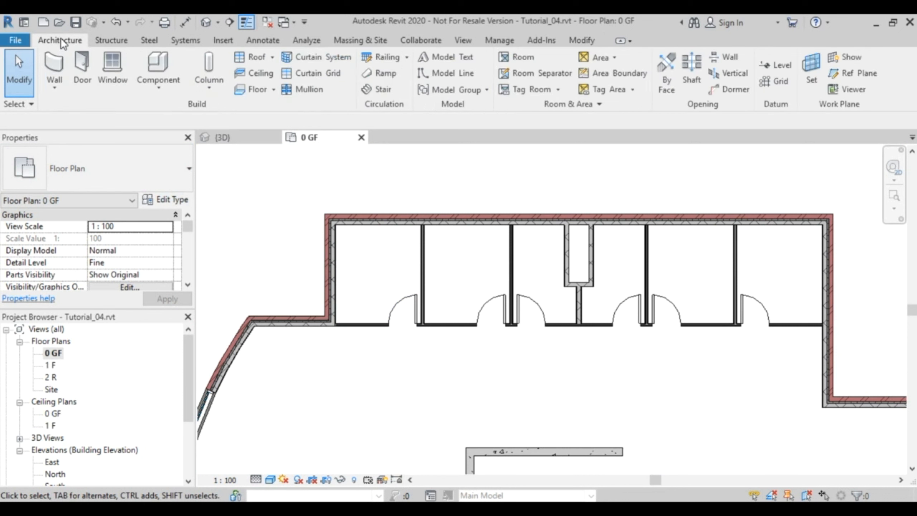
{"action": "left_click", "coordinate": [114, 71]}
{"action": "left_click", "coordinate": [142, 173]}
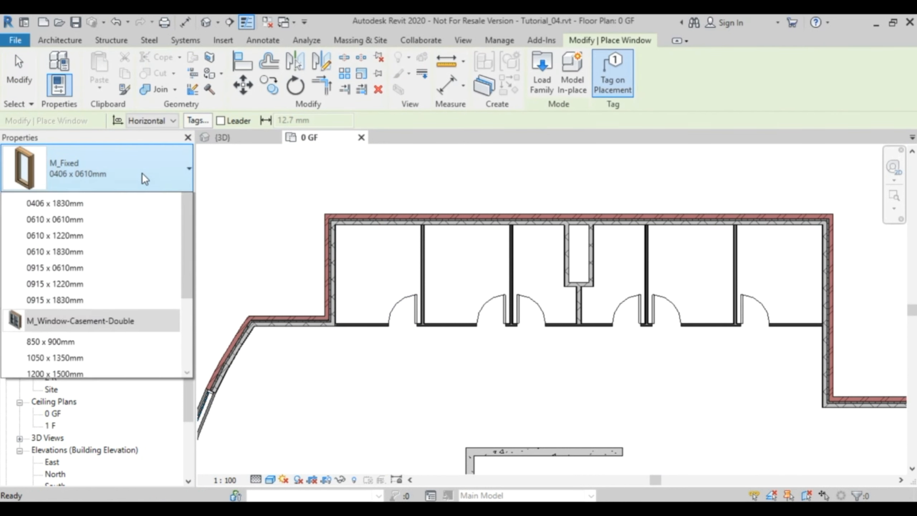
{"action": "left_click_drag", "start_coordinate": [190, 238], "coordinate": [188, 324]}
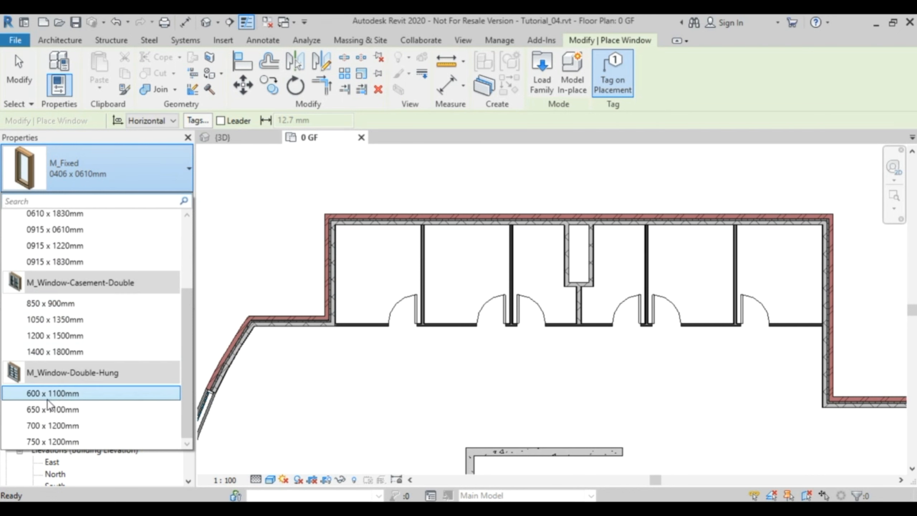
{"action": "left_click_drag", "start_coordinate": [186, 359], "coordinate": [183, 257]}
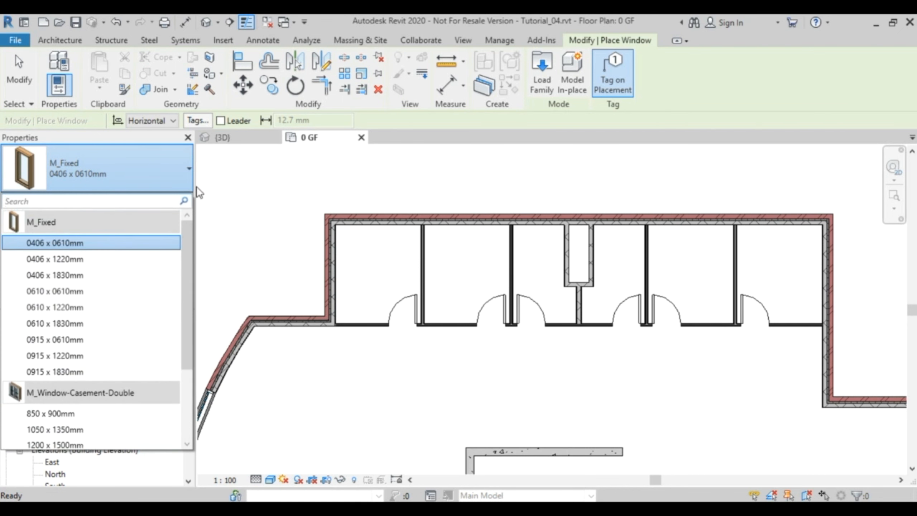
{"action": "left_click", "coordinate": [420, 136]}
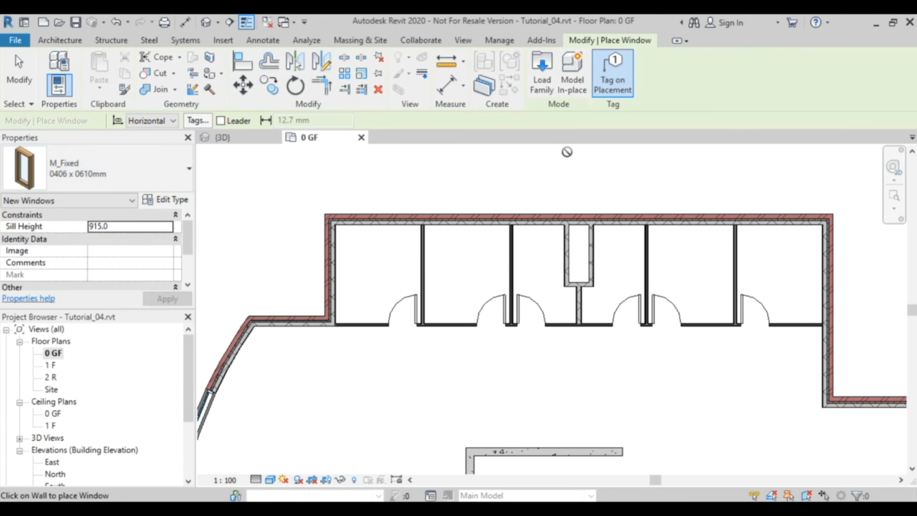
Open M_Window-Casement-Double.rfa from the Windows folder of the US Metric library for loading into the project
{"action": "left_click", "coordinate": [542, 77]}
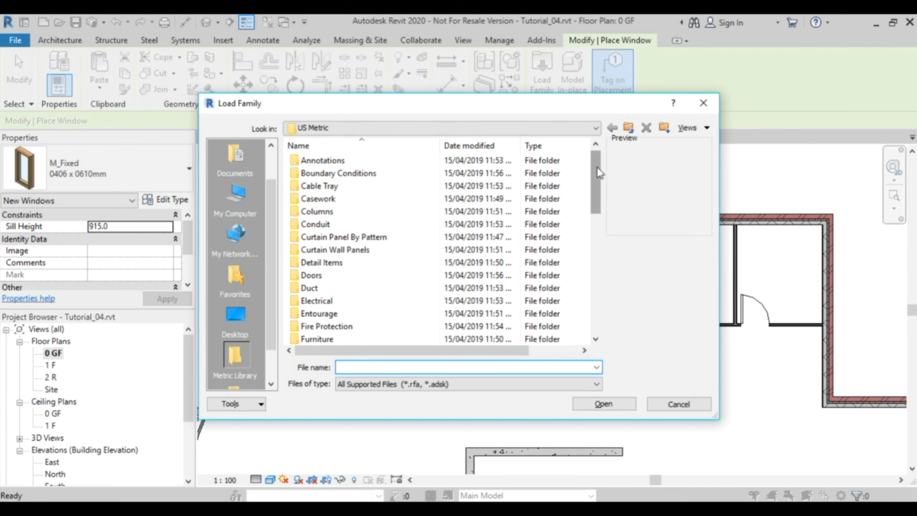
{"action": "left_click_drag", "start_coordinate": [598, 160], "coordinate": [593, 307]}
{"action": "double_click", "coordinate": [331, 327]}
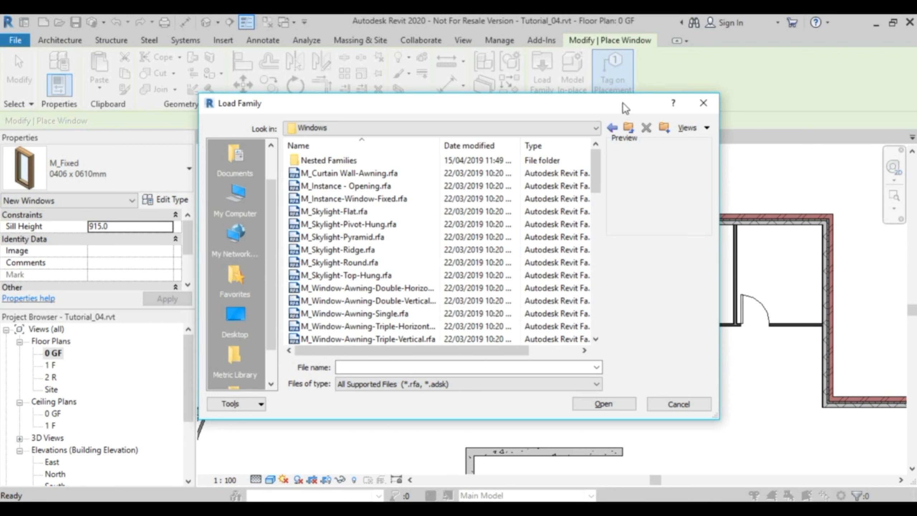
{"action": "left_click_drag", "start_coordinate": [593, 159], "coordinate": [603, 207]}
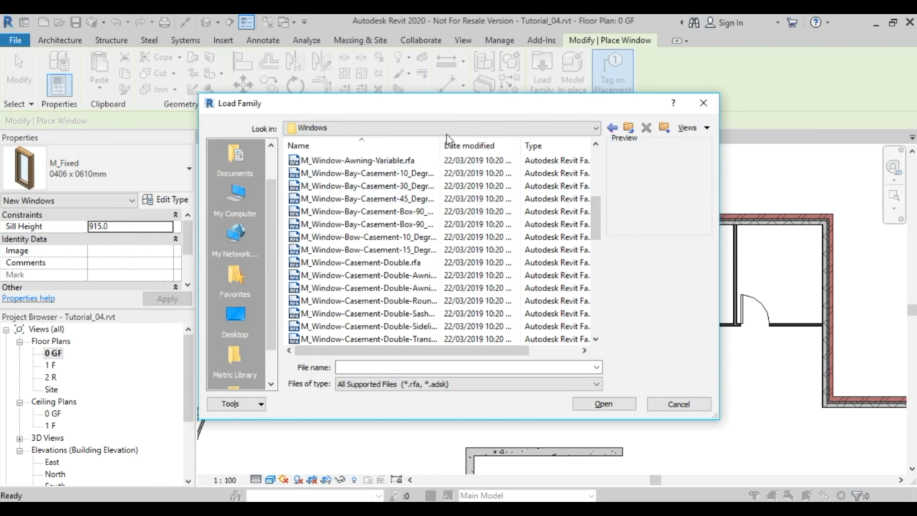
{"action": "left_click_drag", "start_coordinate": [440, 145], "coordinate": [469, 146]}
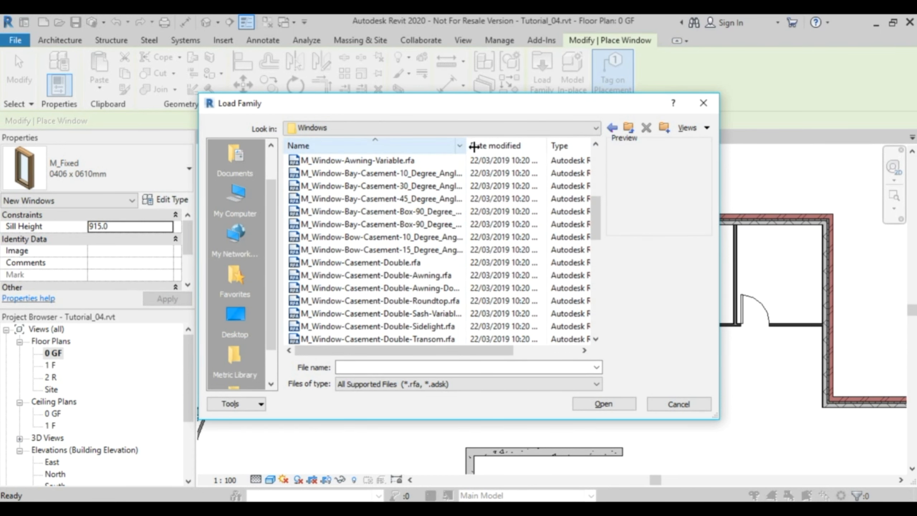
{"action": "left_click", "coordinate": [332, 266]}
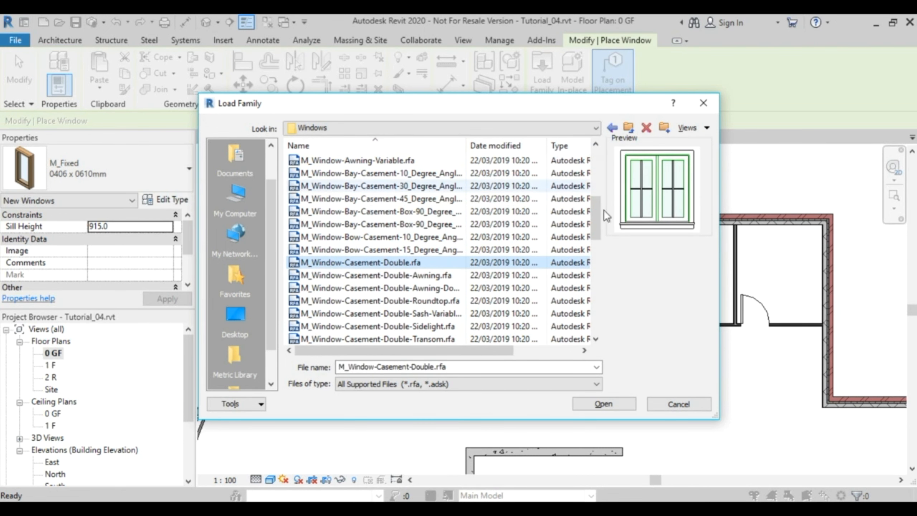
{"action": "left_click", "coordinate": [617, 404]}
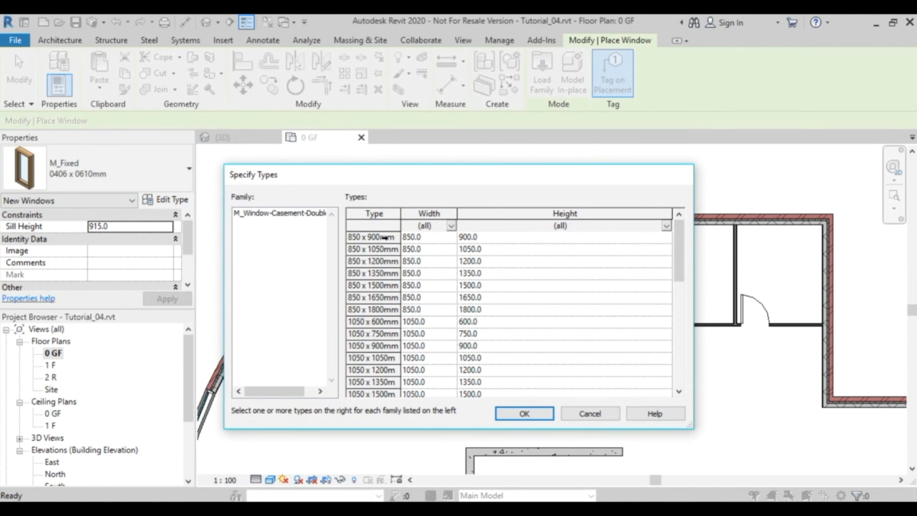
Load the casement window types from 850 x 900mm to 850 x 1500mm, overwriting only the existing family version
{"action": "left_click_drag", "start_coordinate": [383, 238], "coordinate": [385, 285]}
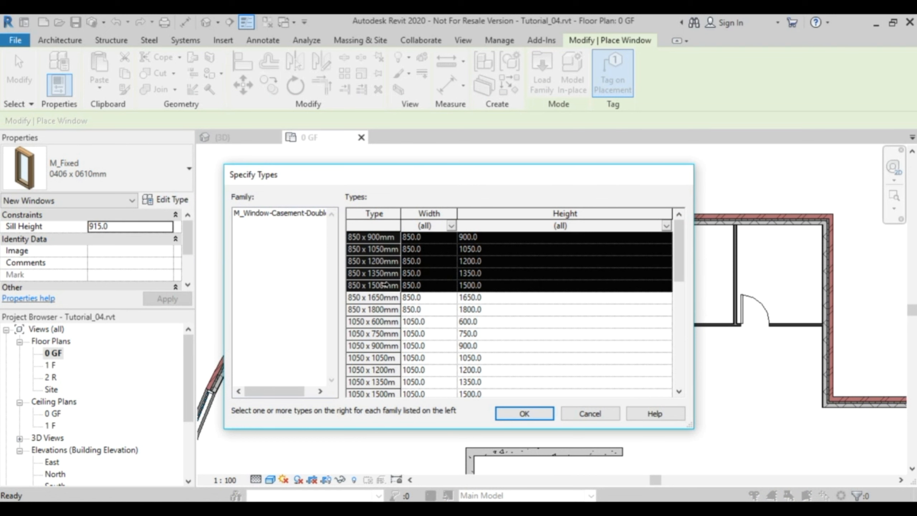
{"action": "left_click", "coordinate": [533, 412]}
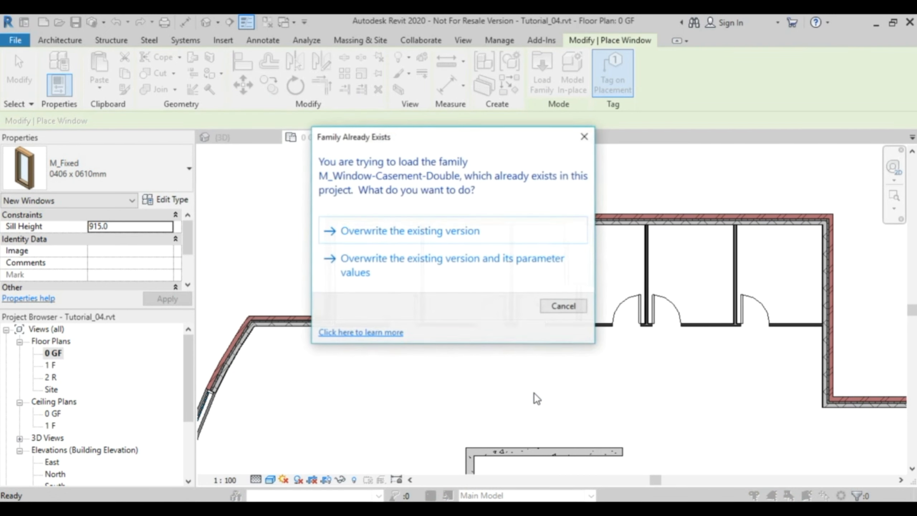
{"action": "left_click", "coordinate": [426, 232]}
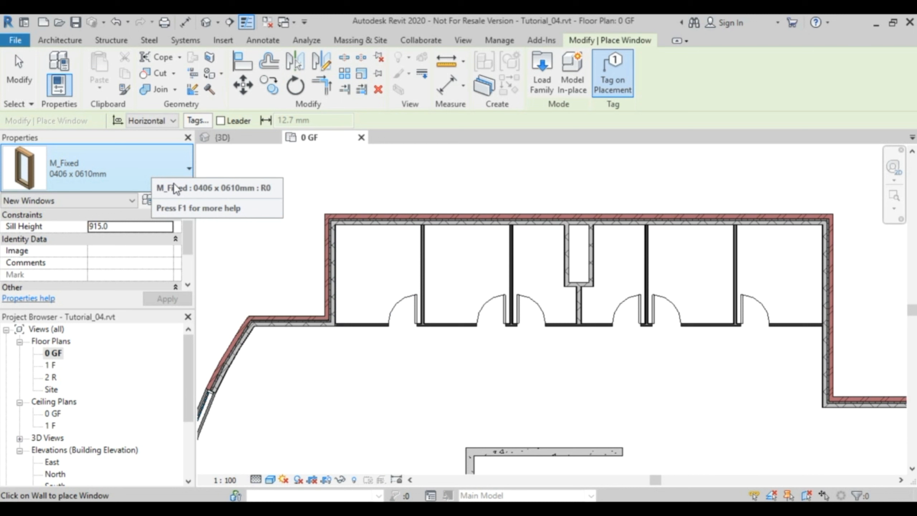
Choose the M_Window-Casement-Double 850 x 1200mm type and place a tagged window centred in the first room's exterior wall
{"action": "left_click", "coordinate": [160, 165]}
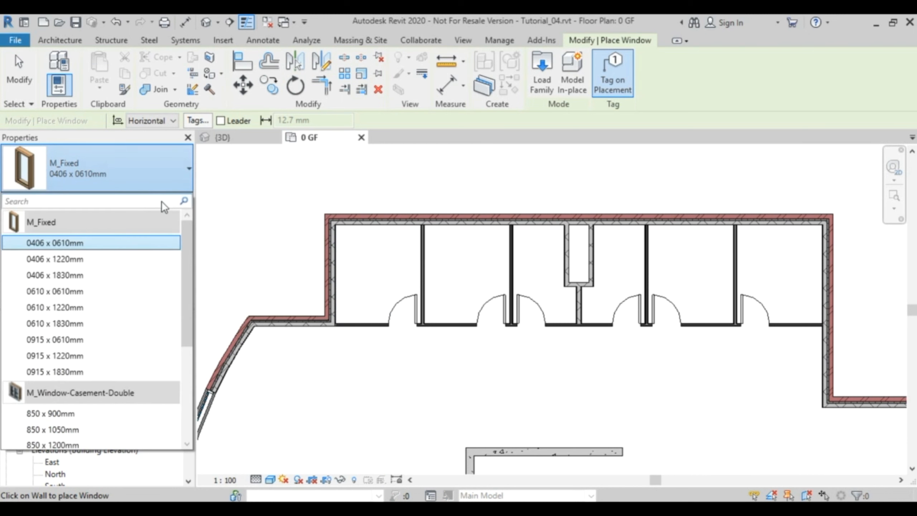
{"action": "left_click_drag", "start_coordinate": [185, 252], "coordinate": [184, 326]}
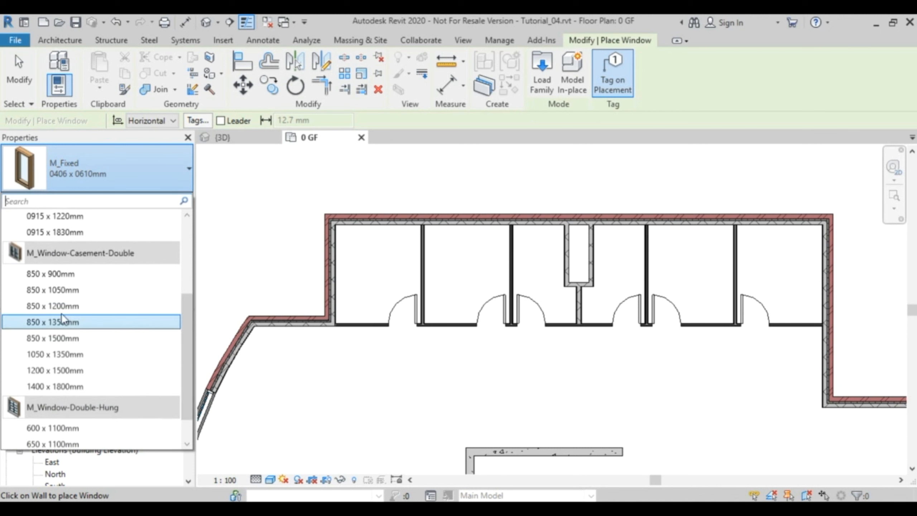
{"action": "left_click", "coordinate": [67, 307]}
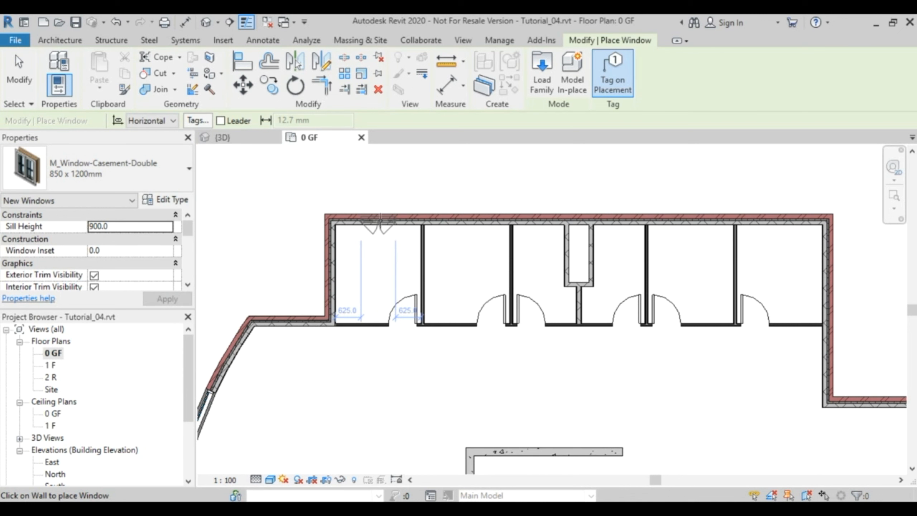
{"action": "middle_click_drag", "start_coordinate": [380, 218], "coordinate": [371, 300]}
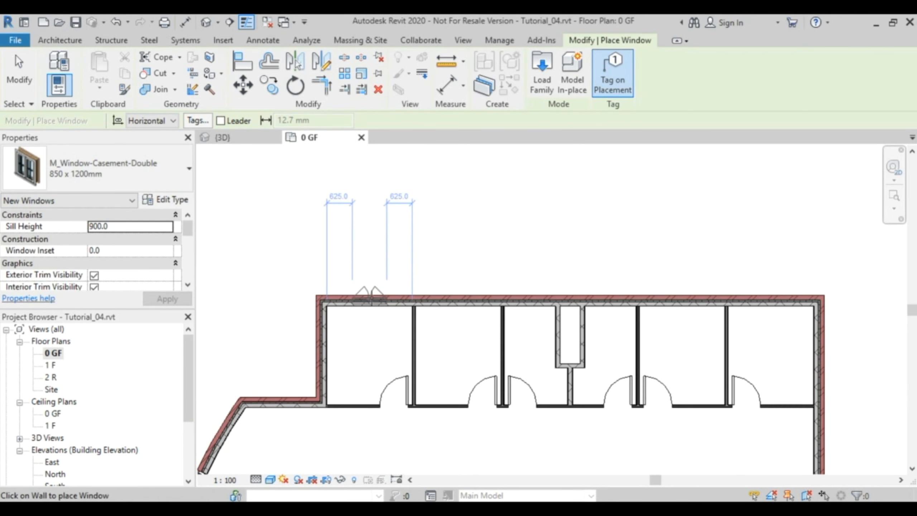
{"action": "left_click", "coordinate": [373, 295]}
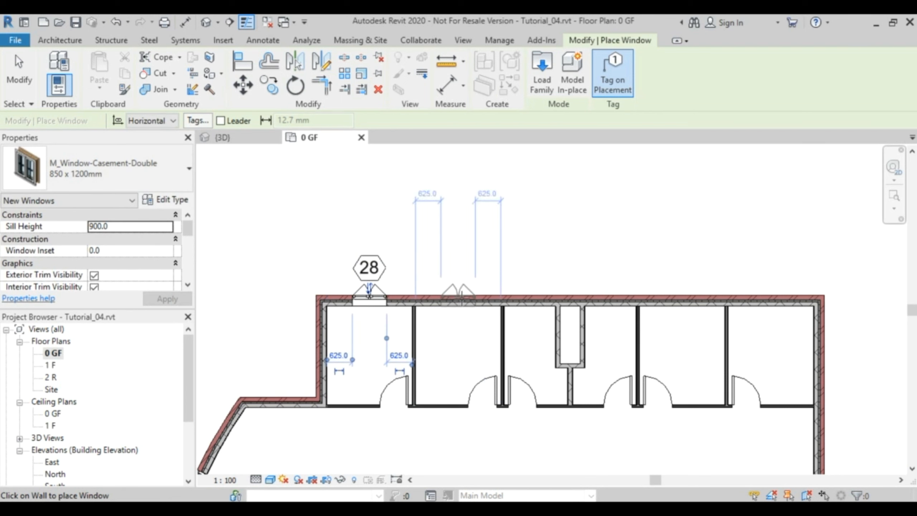
Undo the tagged window and, with tagging on placement off, place windows centred in the first, second, fifth and sixth rooms' exterior walls
{"action": "left_click", "coordinate": [116, 21]}
{"action": "left_click", "coordinate": [626, 92]}
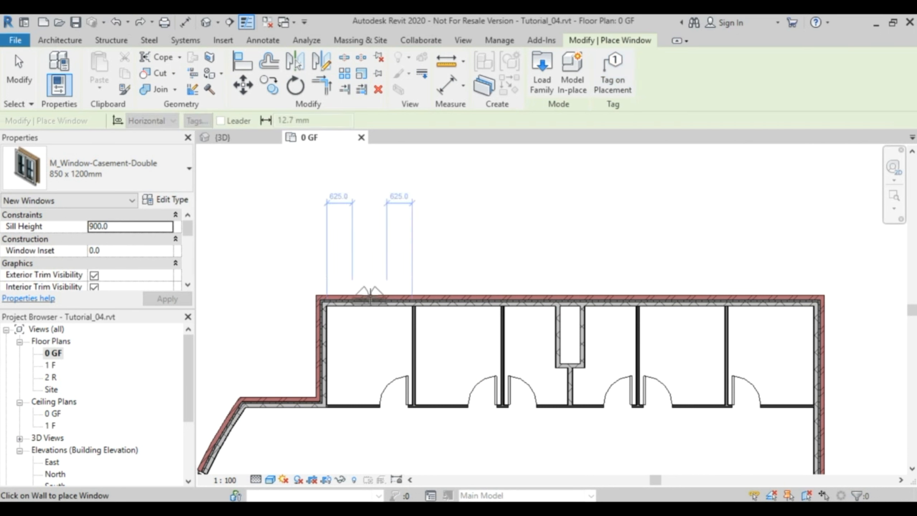
{"action": "left_click", "coordinate": [370, 297]}
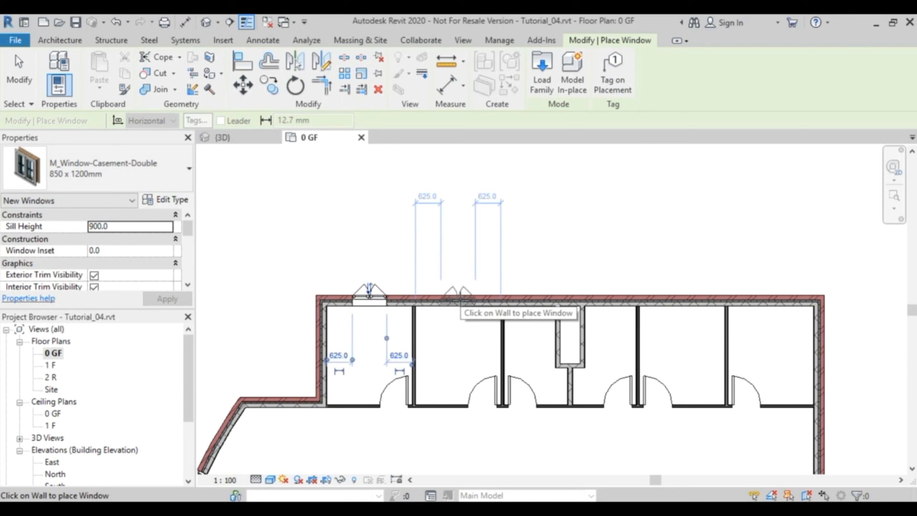
{"action": "left_click", "coordinate": [458, 297]}
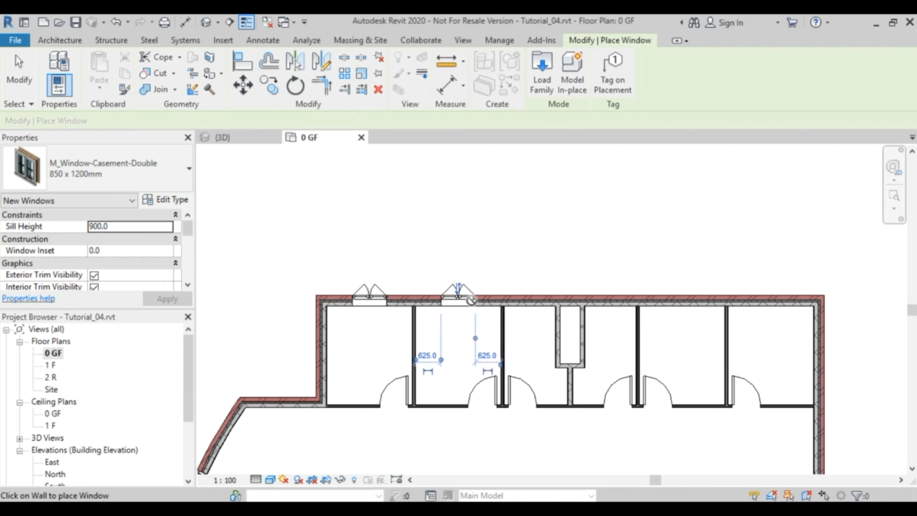
{"action": "left_click", "coordinate": [682, 297]}
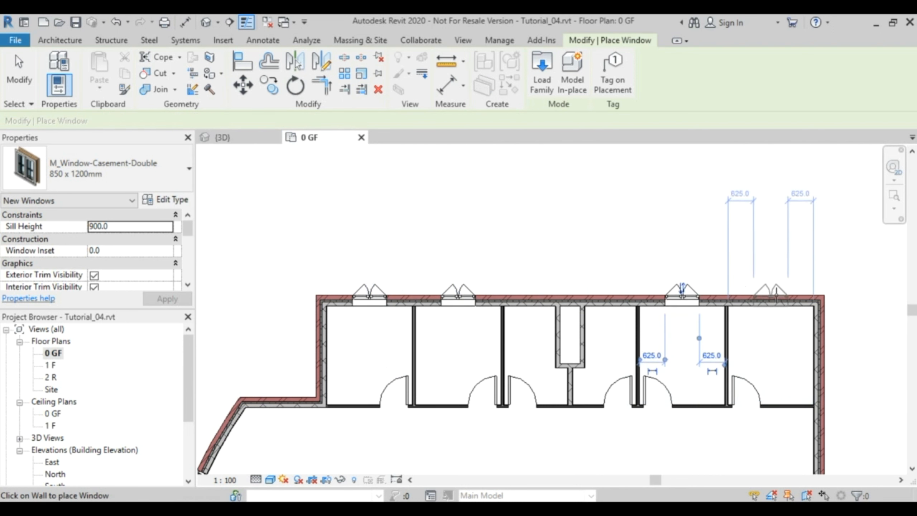
{"action": "left_click", "coordinate": [770, 297]}
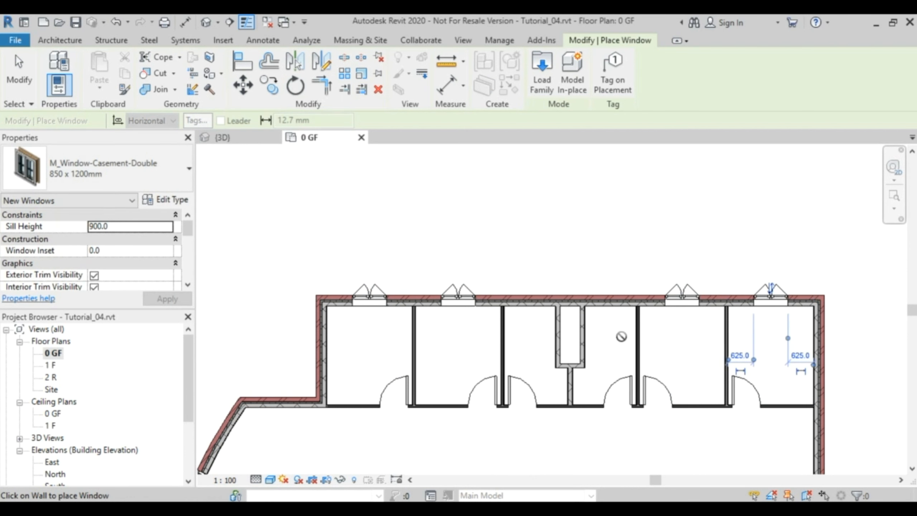
Choose the M_Fixed 0610 x 0610mm window type for placement and set its head height to 2100 mm
{"action": "left_click", "coordinate": [172, 169]}
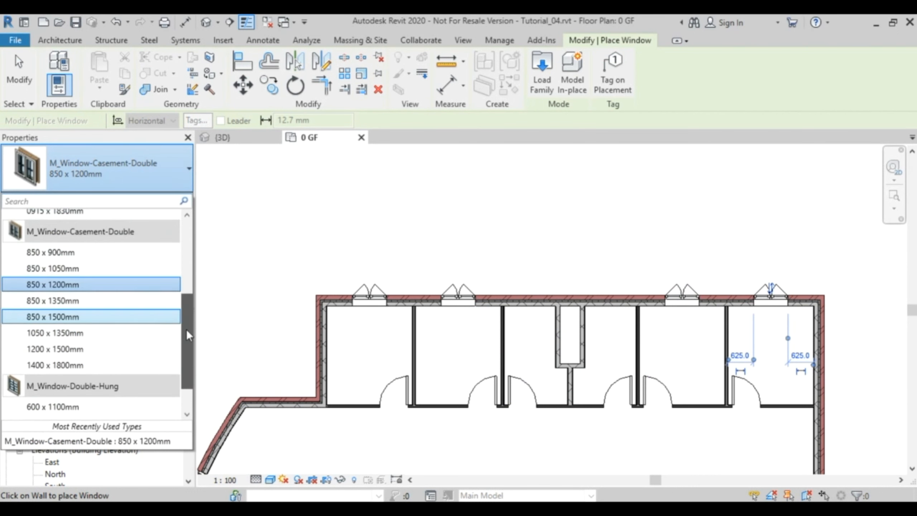
{"action": "left_click_drag", "start_coordinate": [186, 329], "coordinate": [194, 256]}
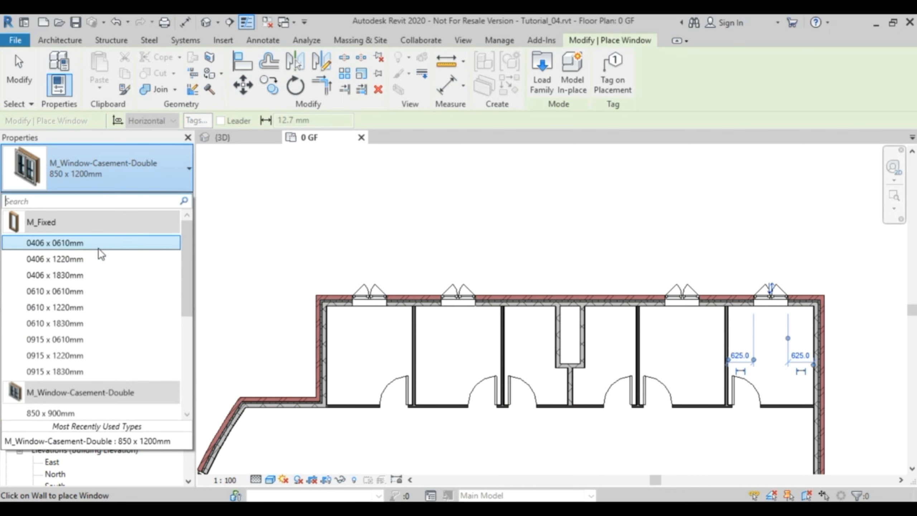
{"action": "mouse_move", "coordinate": [75, 293]}
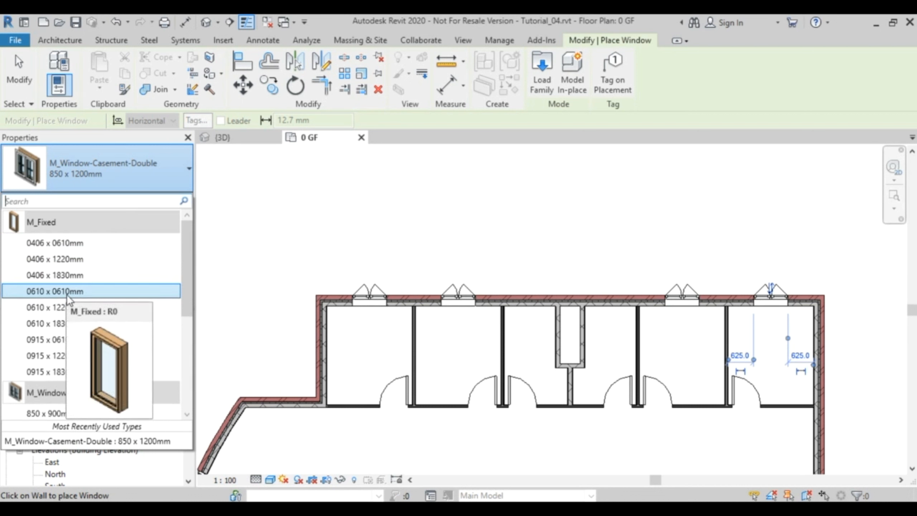
{"action": "left_click", "coordinate": [83, 291]}
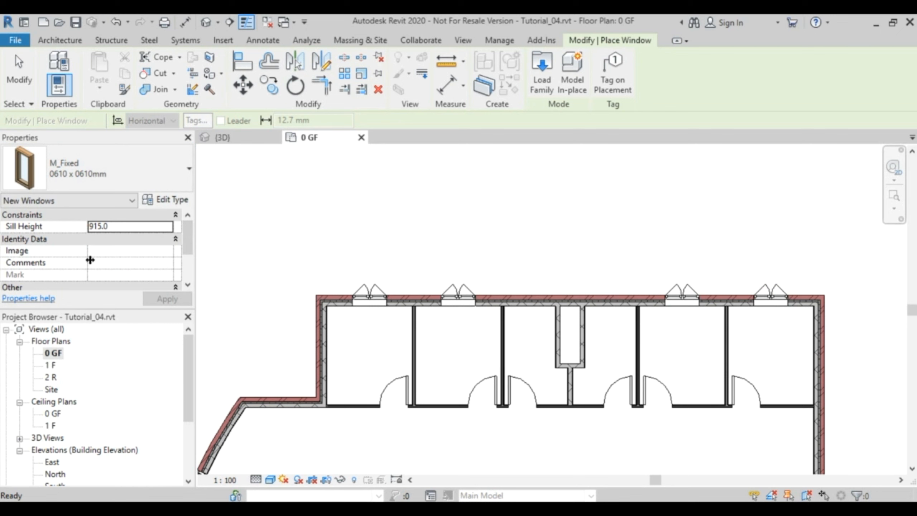
{"action": "mouse_move", "coordinate": [188, 234]}
{"action": "left_mouse_down"}
{"action": "mouse_move", "coordinate": [188, 263]}
{"action": "mouse_move", "coordinate": [189, 219]}
{"action": "left_mouse_up"}
{"action": "left_click_drag", "start_coordinate": [192, 234], "coordinate": [121, 268]}
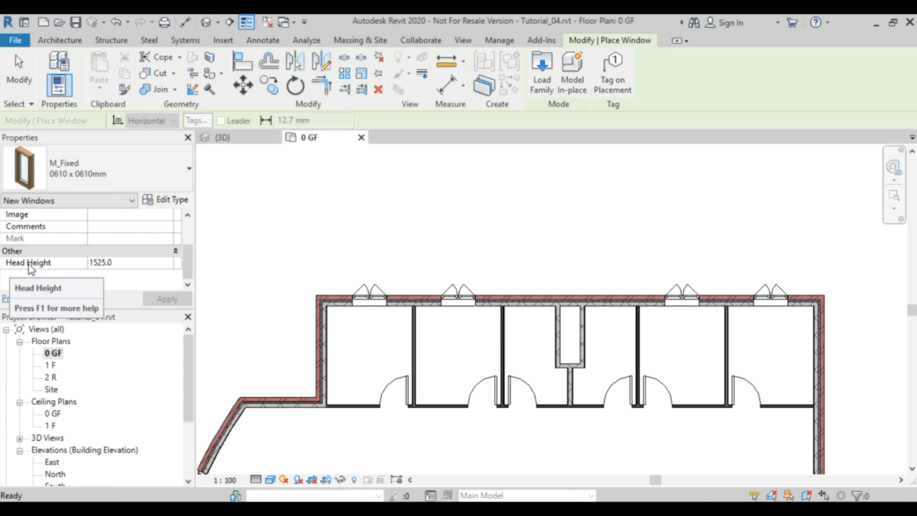
{"action": "left_click", "coordinate": [117, 266]}
{"action": "left_click", "coordinate": [51, 266]}
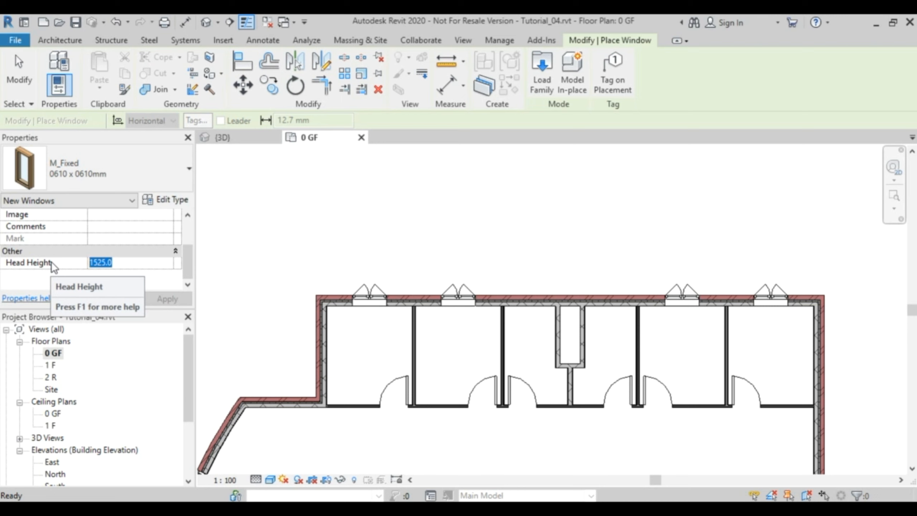
{"action": "type", "text": "2100.0"}
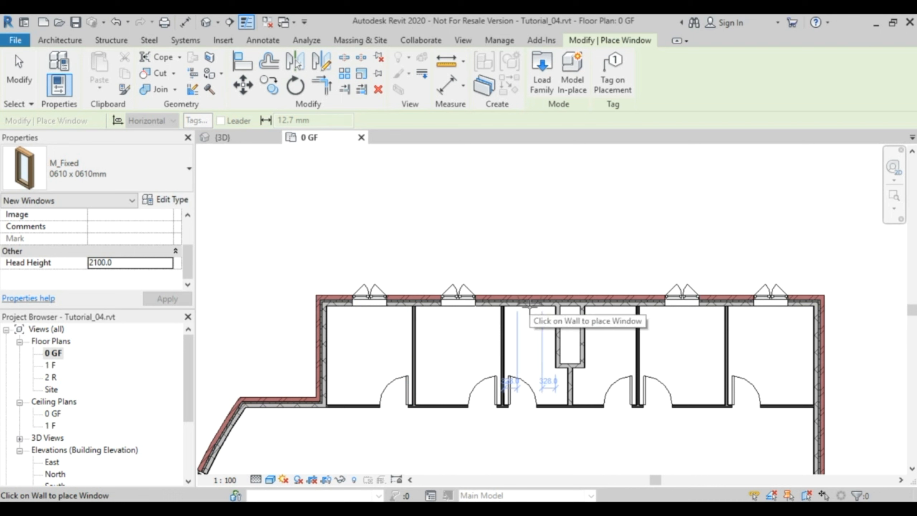
Place a fixed window centred in the exterior wall of each of the third and fourth rooms and end window placement
{"action": "left_click", "coordinate": [529, 307]}
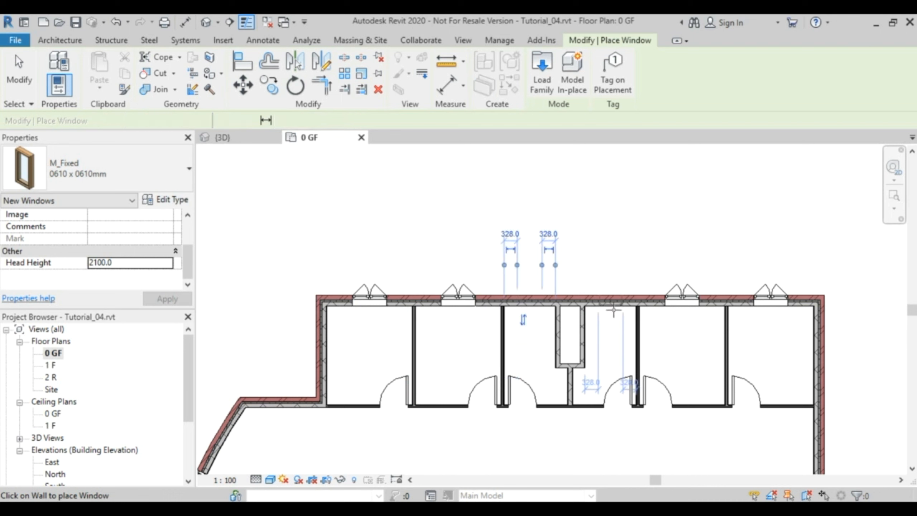
{"action": "left_click", "coordinate": [610, 306]}
{"action": "key", "text": "Escape"}
{"action": "key", "text": "Escape"}
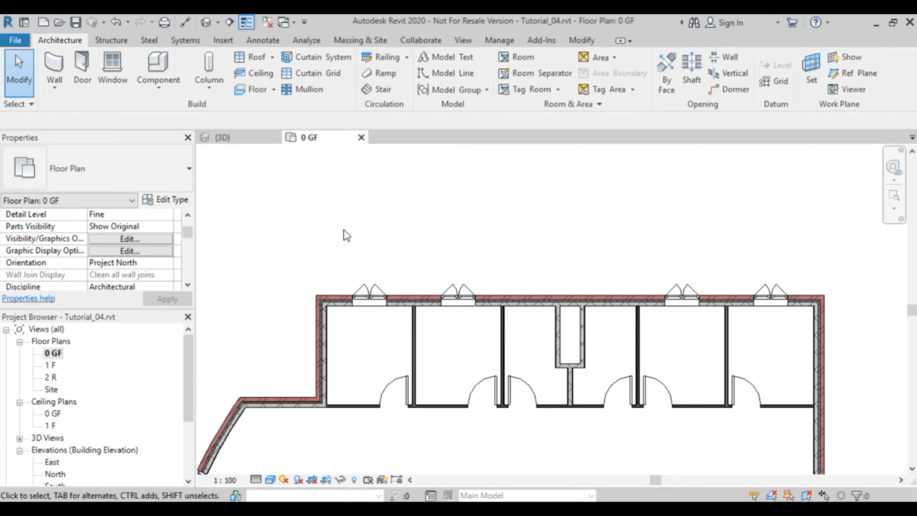
Raise the cut plane offset in the 0 GF plan's view range above the fixed windows' sills so they show in plan
{"action": "left_click_drag", "start_coordinate": [189, 232], "coordinate": [184, 245]}
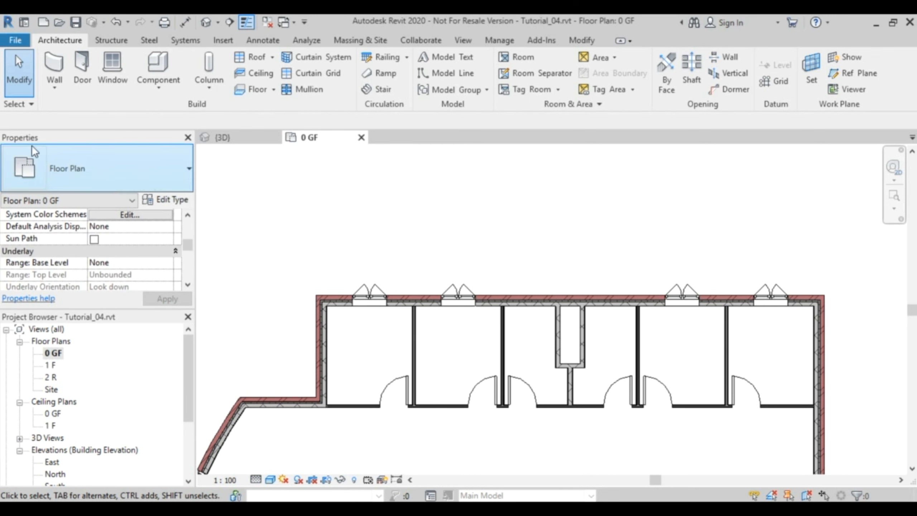
{"action": "left_click_drag", "start_coordinate": [187, 247], "coordinate": [187, 256]}
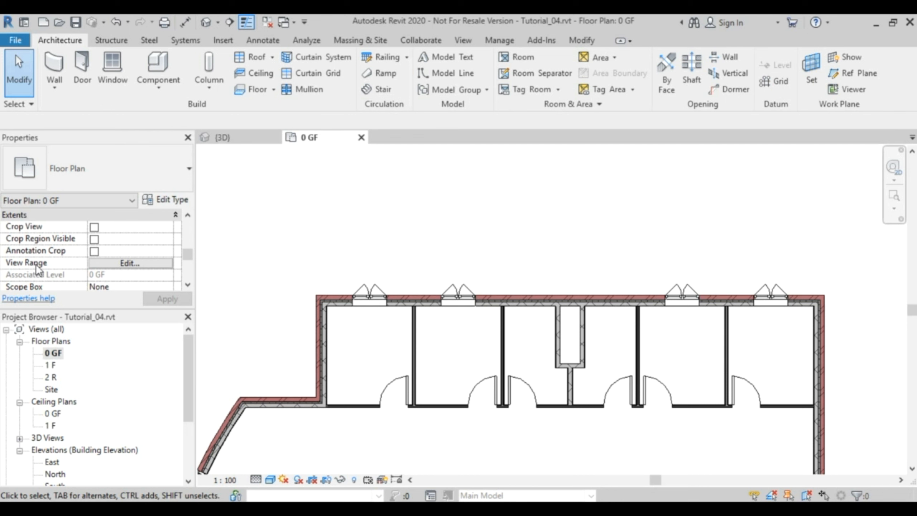
{"action": "left_click", "coordinate": [149, 265]}
{"action": "left_click_drag", "start_coordinate": [613, 173], "coordinate": [626, 166]}
{"action": "left_click", "coordinate": [548, 334]}
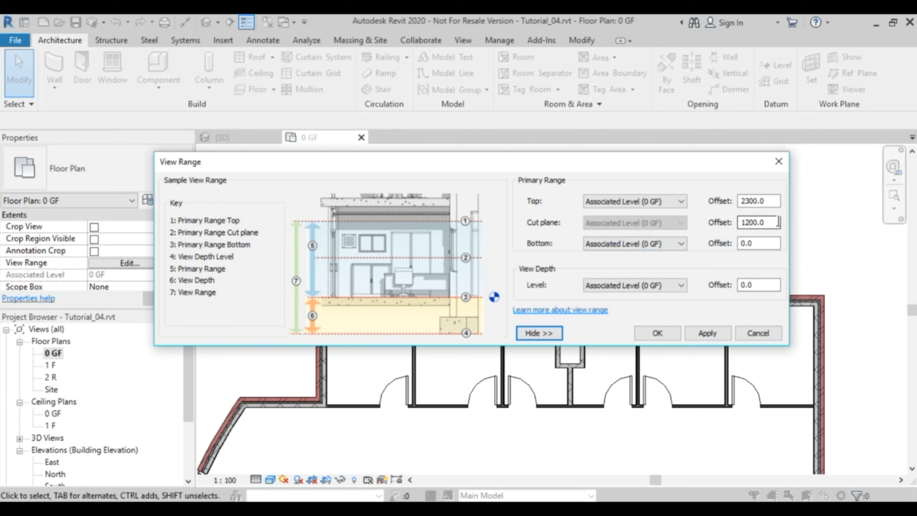
{"action": "left_click_drag", "start_coordinate": [578, 168], "coordinate": [587, 105]}
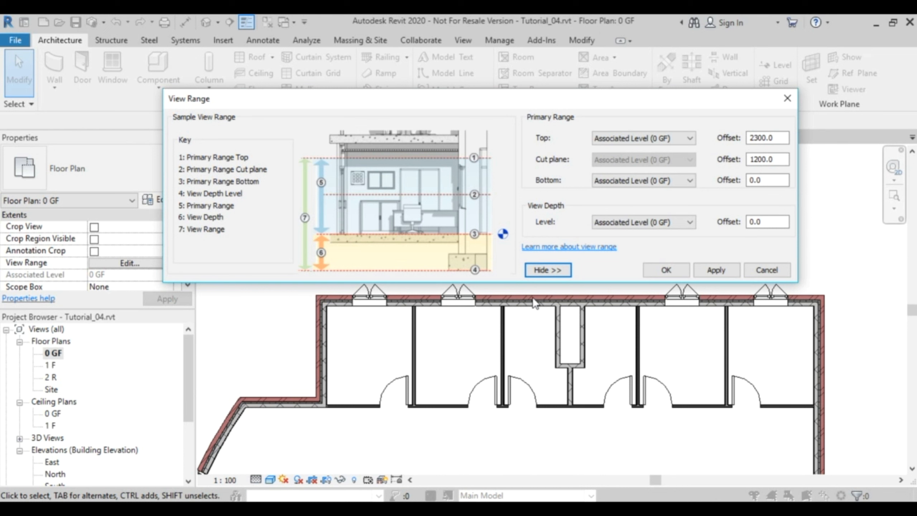
{"action": "left_click", "coordinate": [785, 161]}
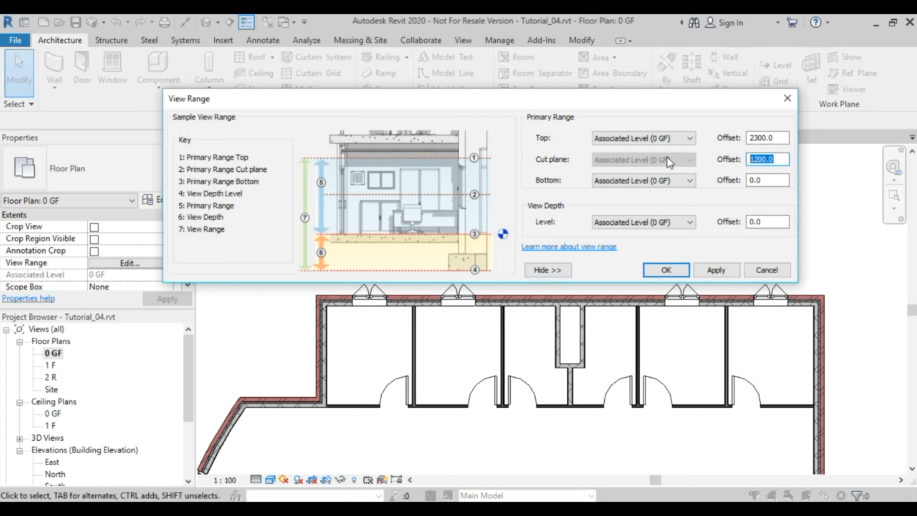
{"action": "type", "text": "16"}
{"action": "left_click", "coordinate": [664, 270]}
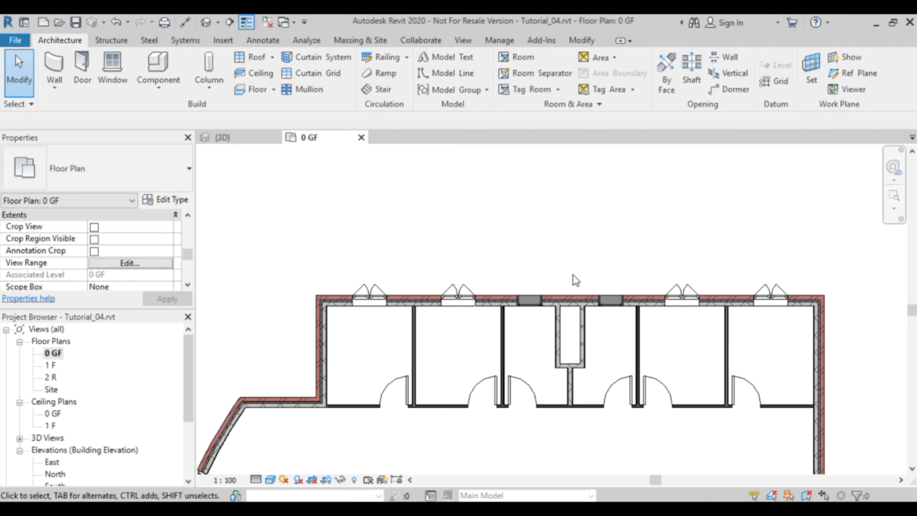
{"action": "scroll", "coordinate": [663, 252], "scroll_direction": "down", "scroll_amount": 3}
{"action": "mouse_move", "coordinate": [663, 252]}
{"action": "middle_mouse_down"}
{"action": "mouse_move", "coordinate": [674, 261]}
{"action": "mouse_move", "coordinate": [663, 254]}
{"action": "middle_mouse_up"}
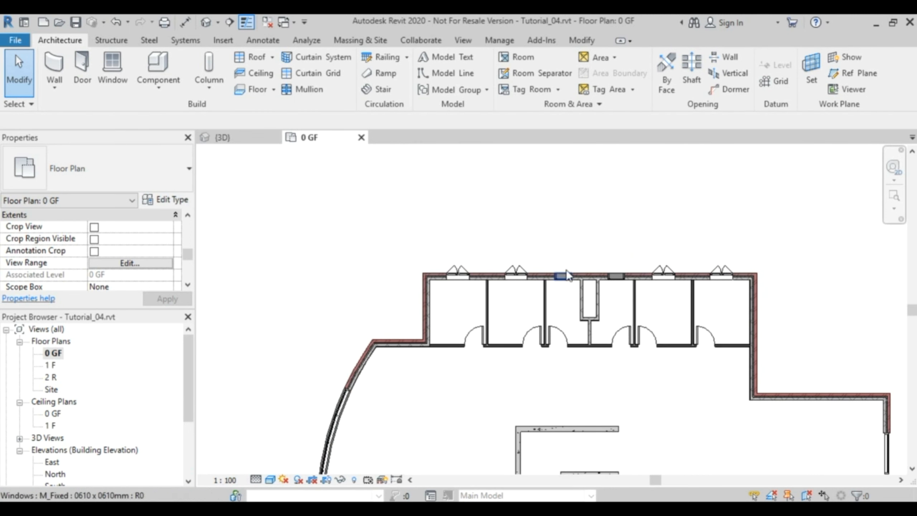
{"action": "left_click_drag", "start_coordinate": [441, 247], "coordinate": [746, 289]}
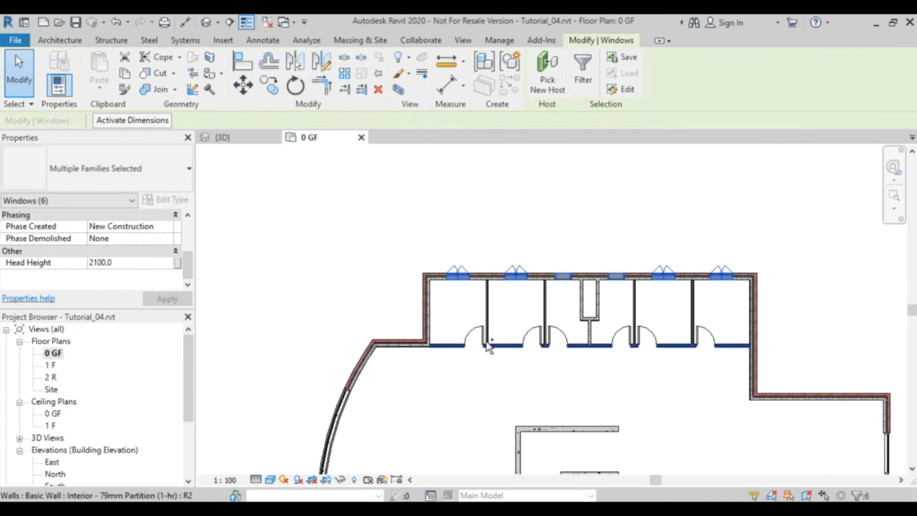
{"action": "left_click_drag", "start_coordinate": [454, 313], "coordinate": [743, 367], "text": "ctrl"}
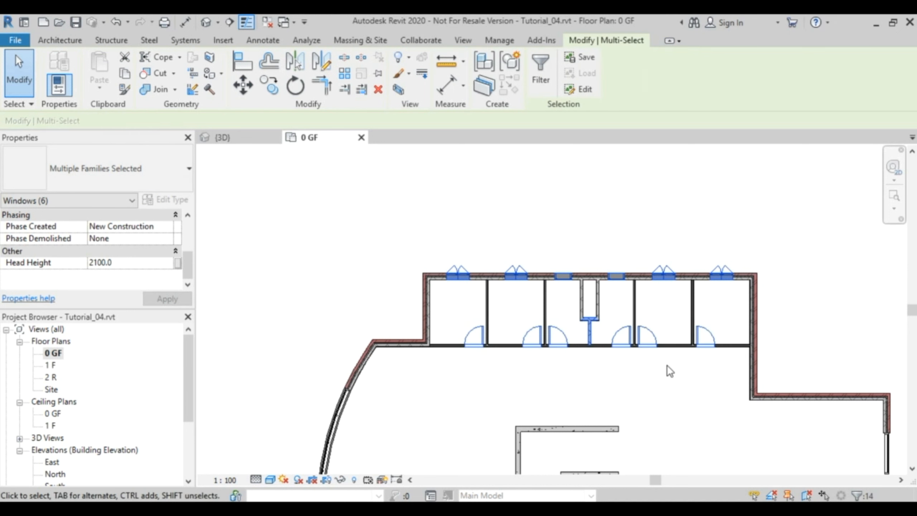
{"action": "left_click", "coordinate": [541, 70]}
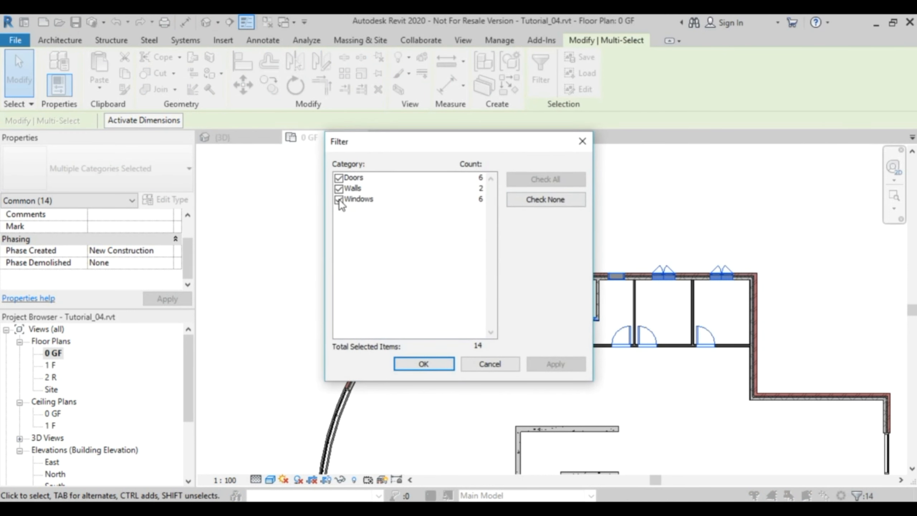
{"action": "left_click", "coordinate": [339, 189]}
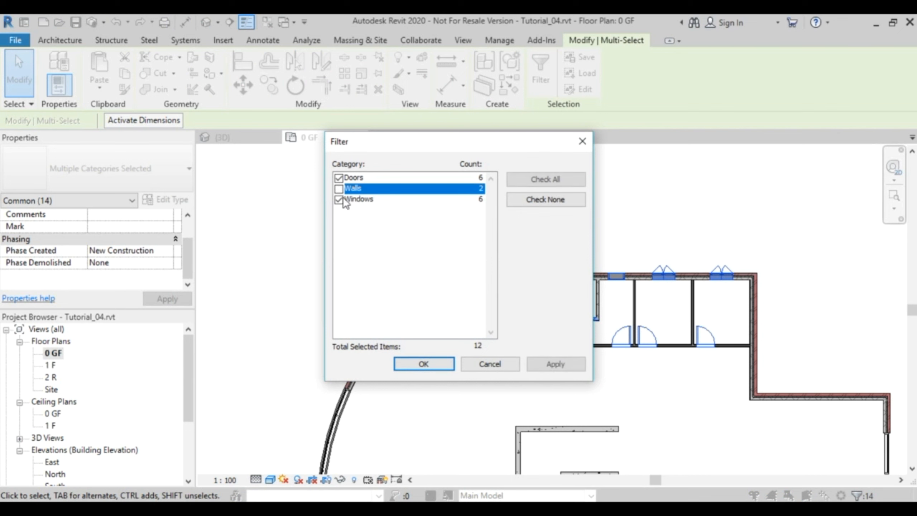
{"action": "left_click", "coordinate": [419, 369]}
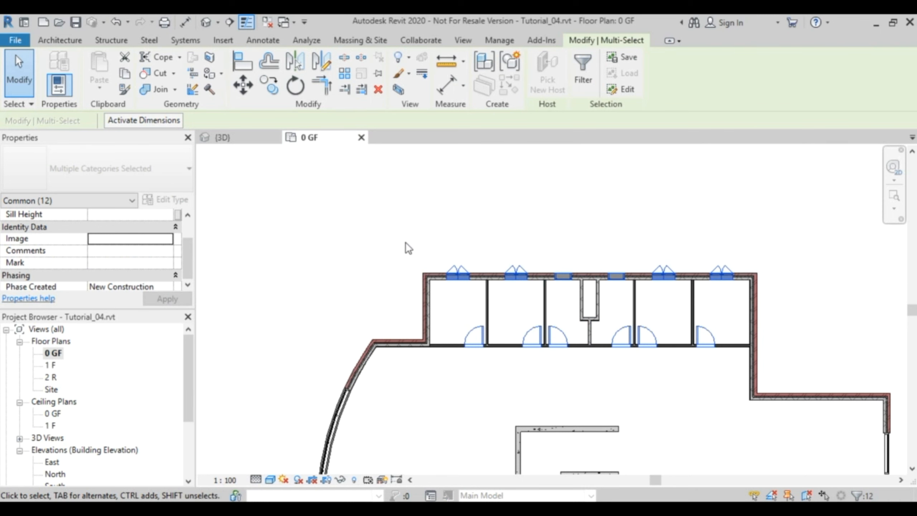
{"action": "middle_click_drag", "start_coordinate": [790, 290], "coordinate": [744, 226]}
{"action": "middle_click_drag", "start_coordinate": [755, 291], "coordinate": [735, 245]}
{"action": "scroll", "coordinate": [717, 365], "scroll_direction": "down", "scroll_amount": 2}
{"action": "middle_click_drag", "start_coordinate": [717, 366], "coordinate": [681, 319]}
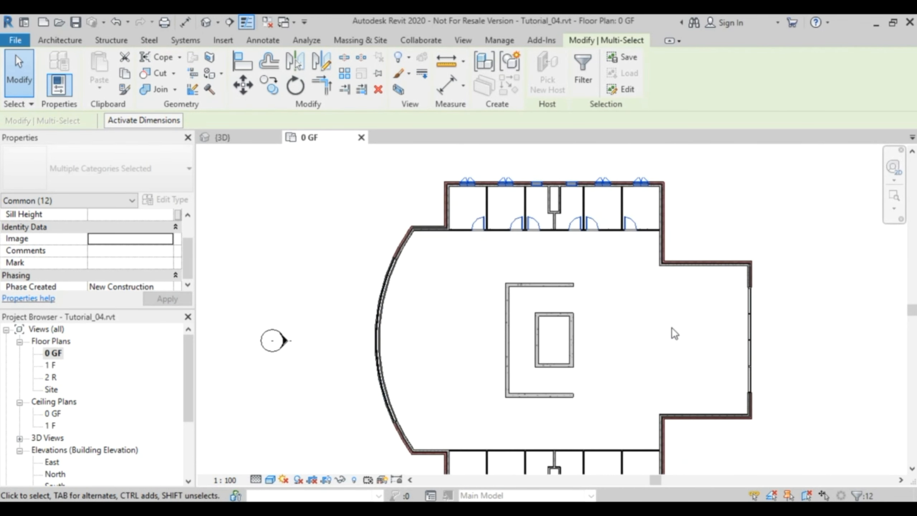
{"action": "left_click", "coordinate": [669, 328]}
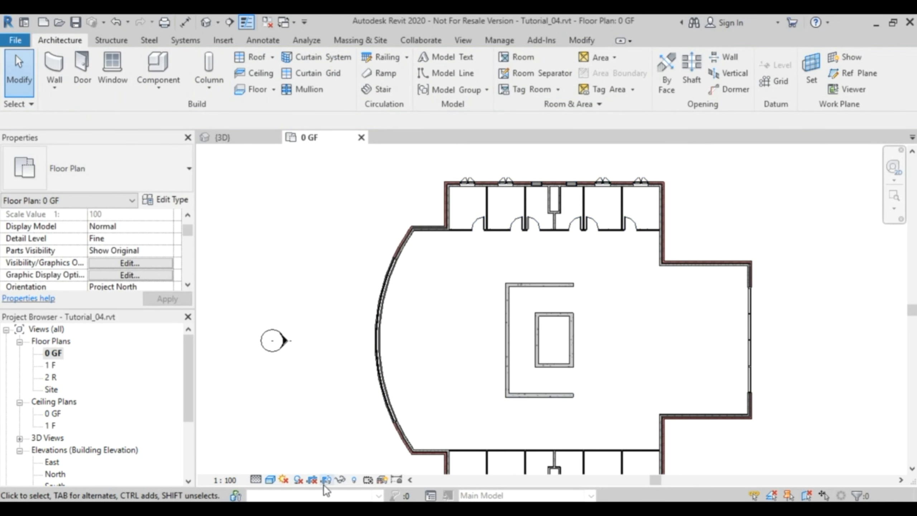
Reveal the hidden elements of the 0 GF plan, unhide the whole reference plane category, and leave the reveal mode
{"action": "left_click", "coordinate": [356, 481]}
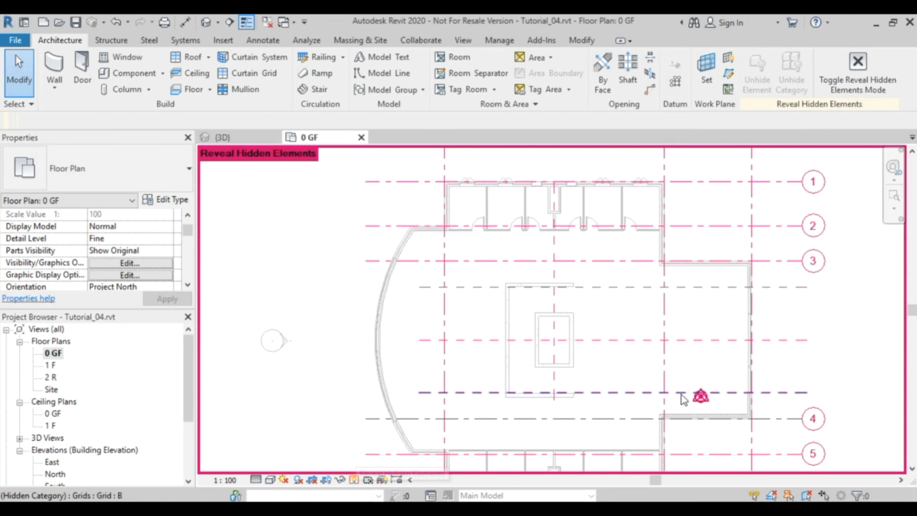
{"action": "left_click", "coordinate": [709, 341]}
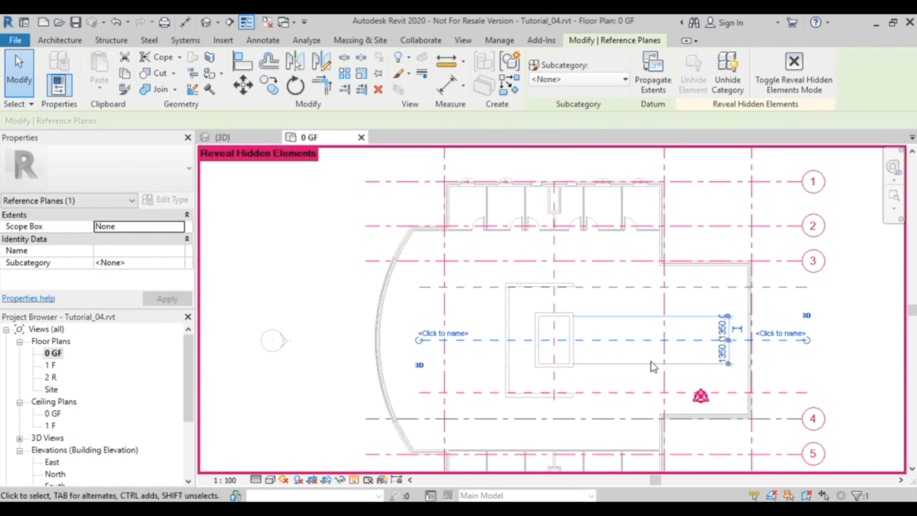
{"action": "right_click", "coordinate": [634, 341]}
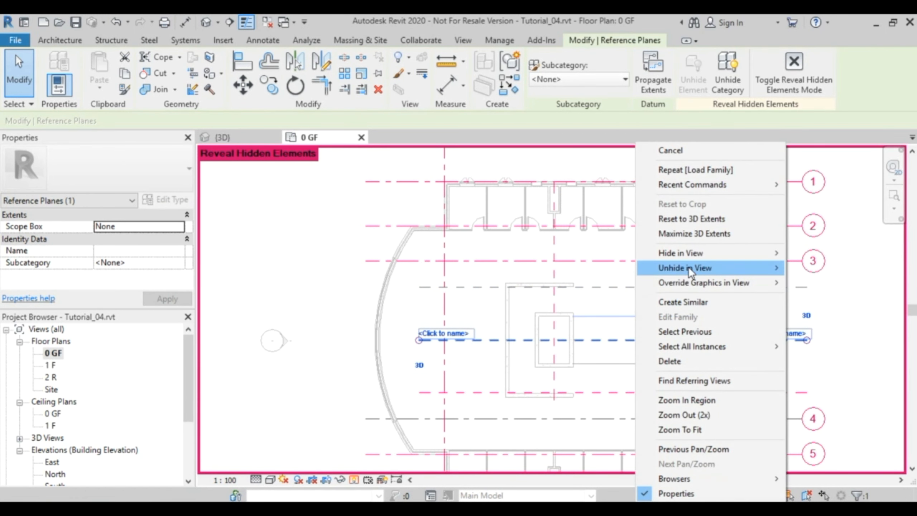
{"action": "mouse_move", "coordinate": [688, 267]}
{"action": "left_click", "coordinate": [843, 286]}
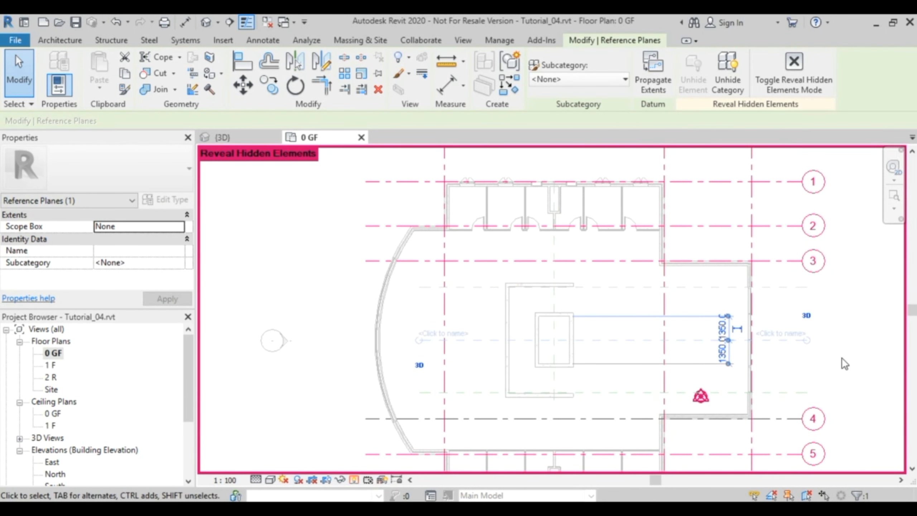
{"action": "left_click", "coordinate": [354, 480]}
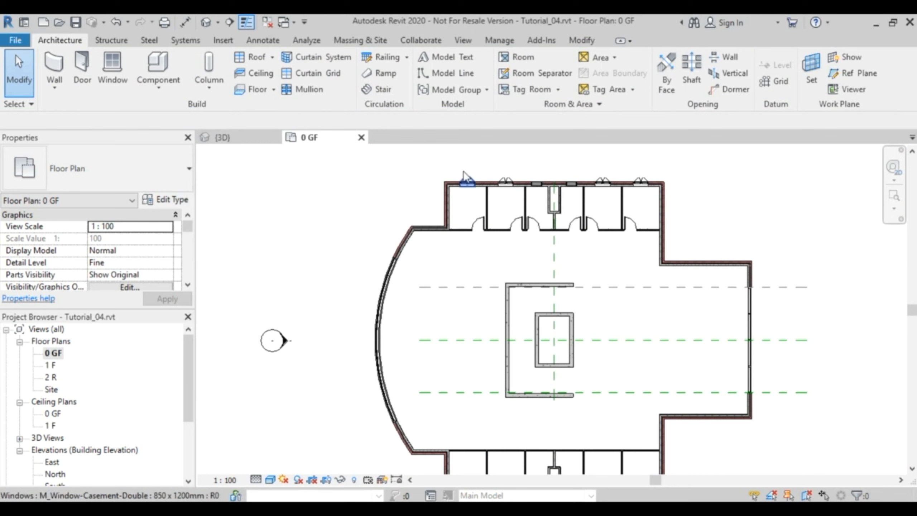
Mirror a copy of the north rooms' six windows and six doors, with walls filtered out, about the building's central horizontal reference plane
{"action": "left_click_drag", "start_coordinate": [455, 165], "coordinate": [653, 201]}
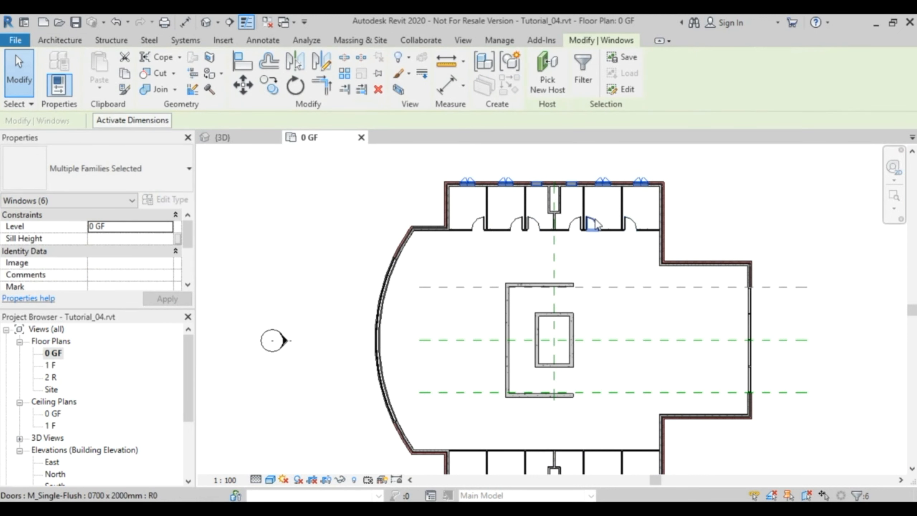
{"action": "left_click_drag", "start_coordinate": [458, 212], "coordinate": [648, 240], "text": "ctrl"}
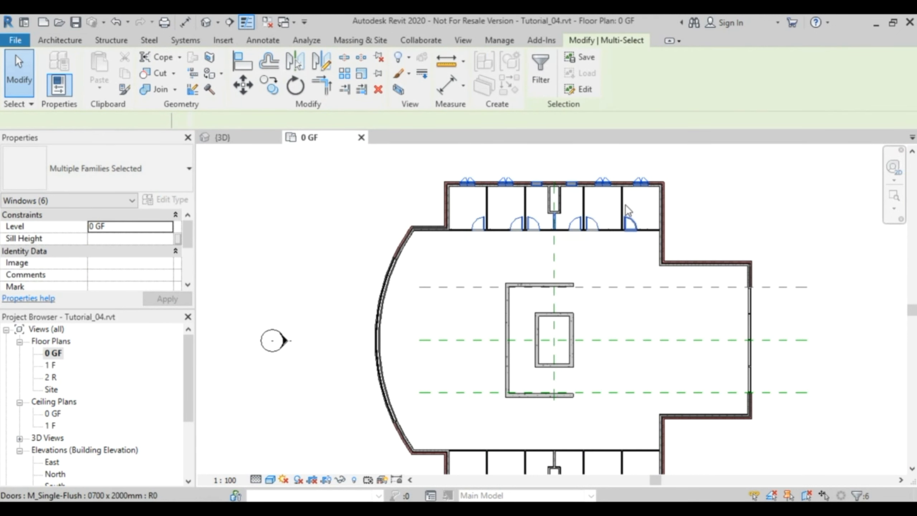
{"action": "left_click", "coordinate": [547, 77]}
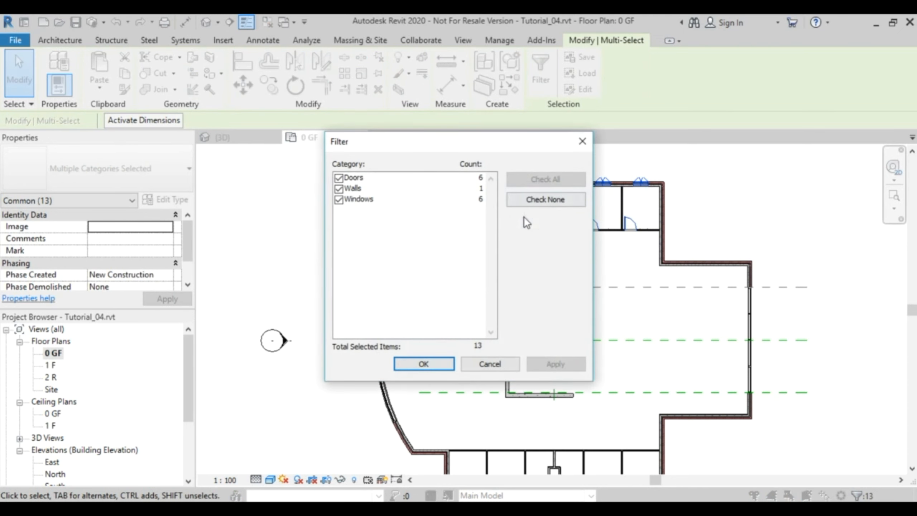
{"action": "left_click", "coordinate": [338, 189]}
{"action": "left_click", "coordinate": [446, 365]}
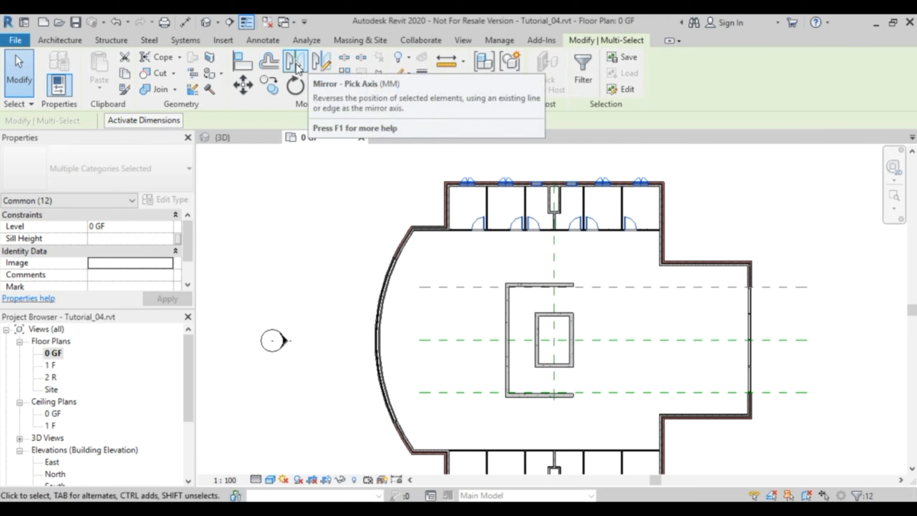
{"action": "left_click", "coordinate": [297, 67]}
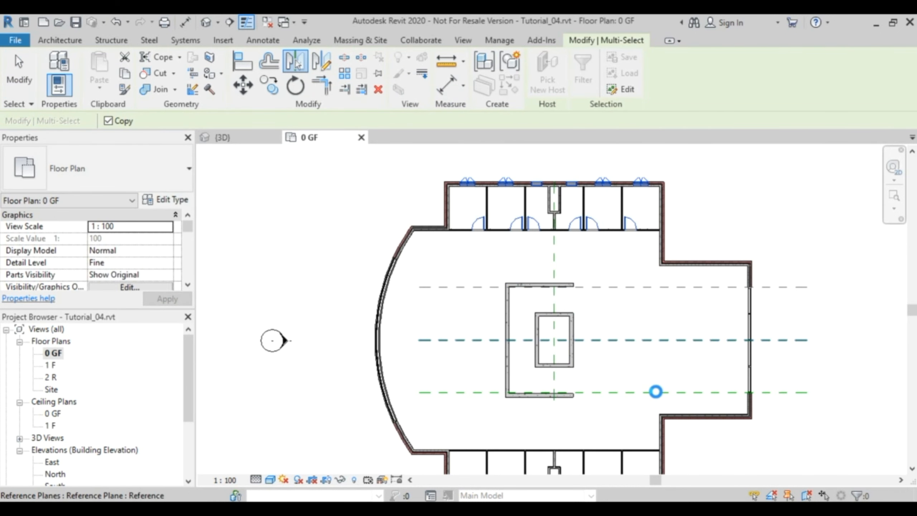
{"action": "left_click", "coordinate": [656, 391]}
{"action": "middle_click_drag", "start_coordinate": [667, 401], "coordinate": [659, 309]}
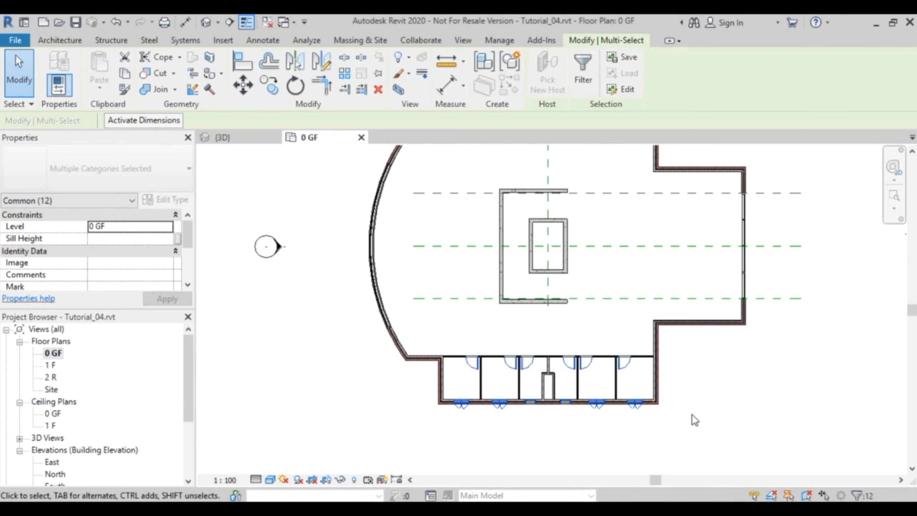
{"action": "left_click", "coordinate": [626, 430]}
{"action": "scroll", "coordinate": [645, 374], "scroll_direction": "up", "scroll_amount": 2}
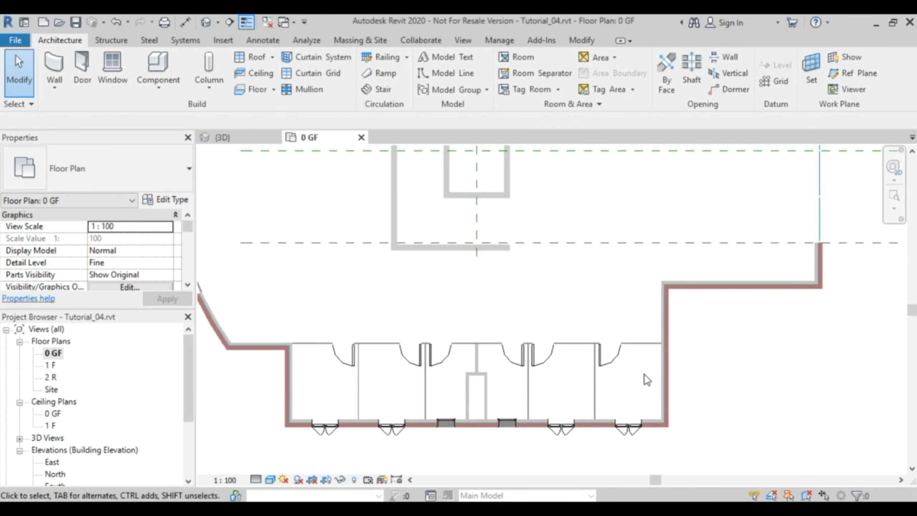
Inspect the building in the 3D view, checking the mirrored windows and doors, the curved storefront and the arched east curtain wall
{"action": "scroll", "coordinate": [641, 375], "scroll_direction": "down", "scroll_amount": 3}
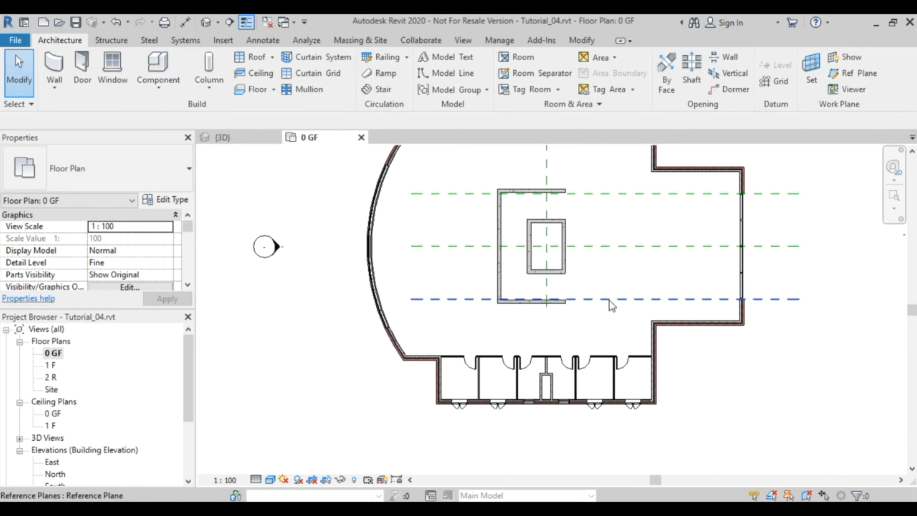
{"action": "left_click", "coordinate": [238, 137]}
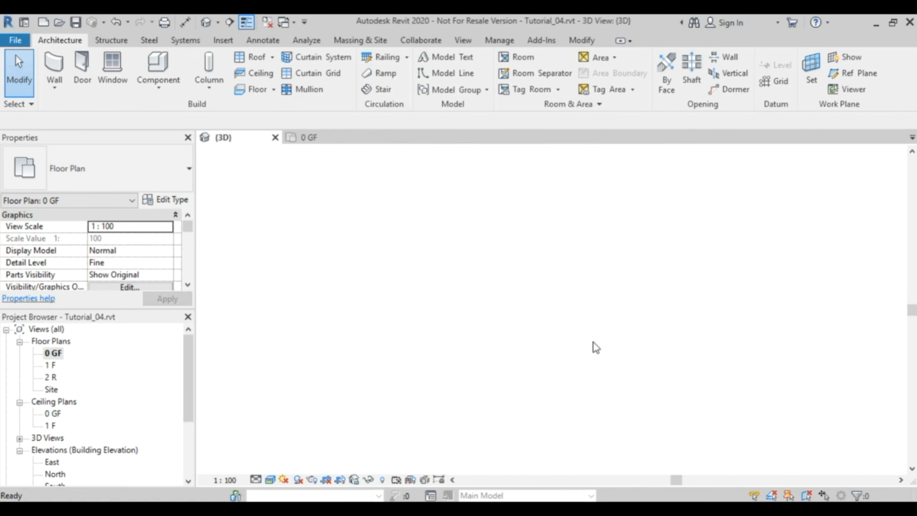
{"action": "scroll", "coordinate": [649, 398], "scroll_direction": "up", "scroll_amount": 6}
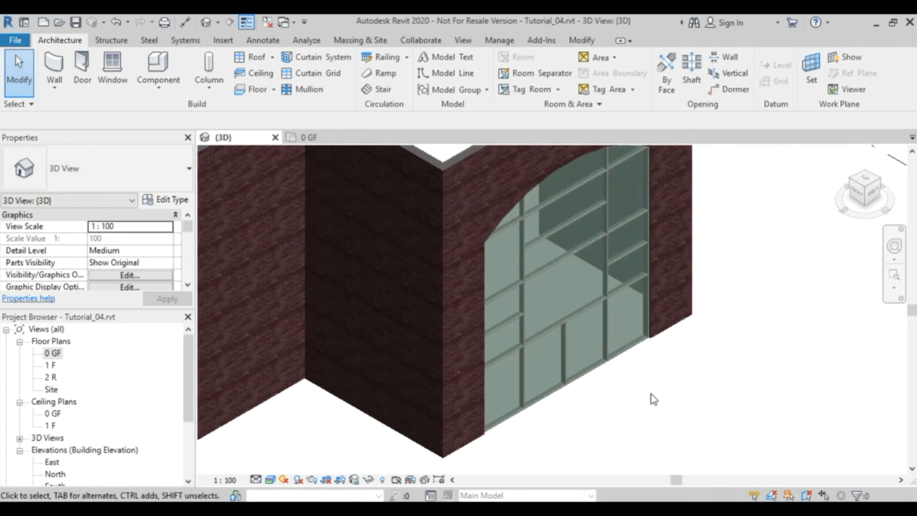
{"action": "scroll", "coordinate": [609, 412], "scroll_direction": "up", "scroll_amount": 3}
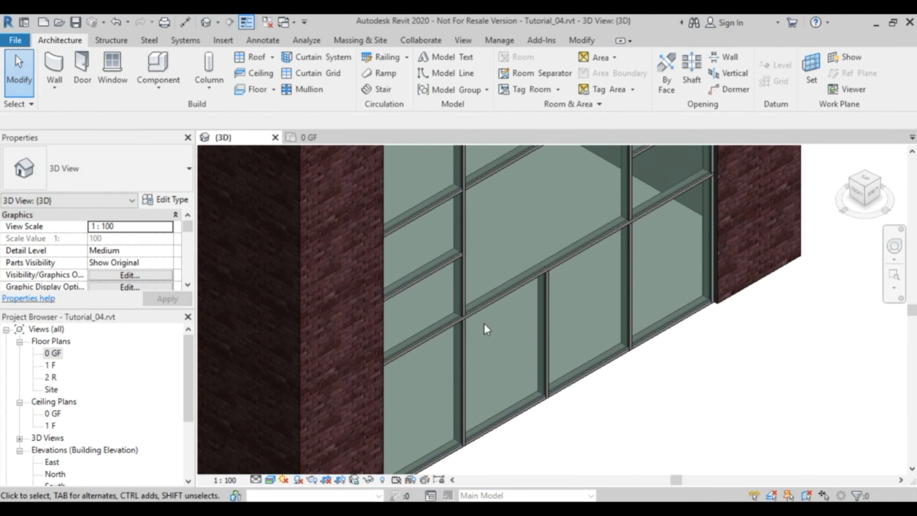
{"action": "scroll", "coordinate": [566, 374], "scroll_direction": "down", "scroll_amount": 8}
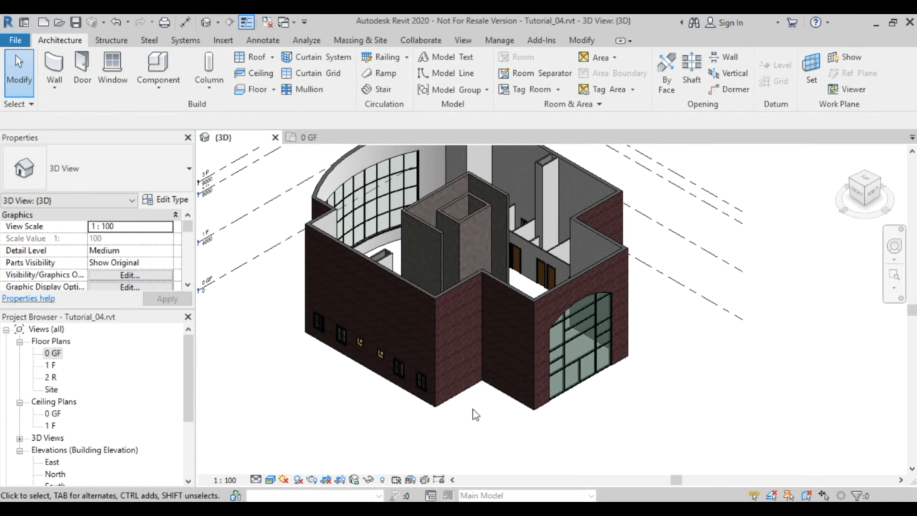
{"action": "middle_click_drag", "start_coordinate": [342, 348], "coordinate": [558, 352], "text": "shift"}
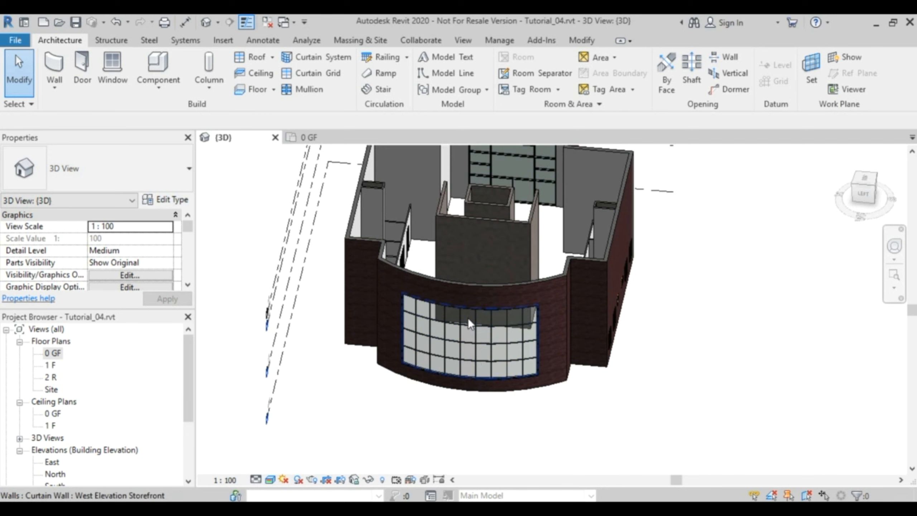
{"action": "middle_click_drag", "start_coordinate": [696, 325], "coordinate": [439, 328], "text": "shift"}
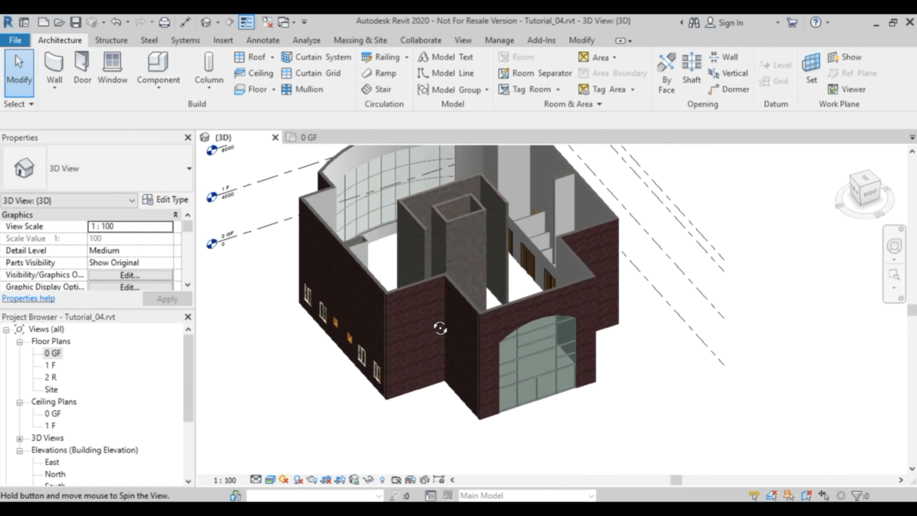
{"action": "scroll", "coordinate": [555, 423], "scroll_direction": "up", "scroll_amount": 5}
{"action": "middle_click_drag", "start_coordinate": [556, 422], "coordinate": [649, 421]}
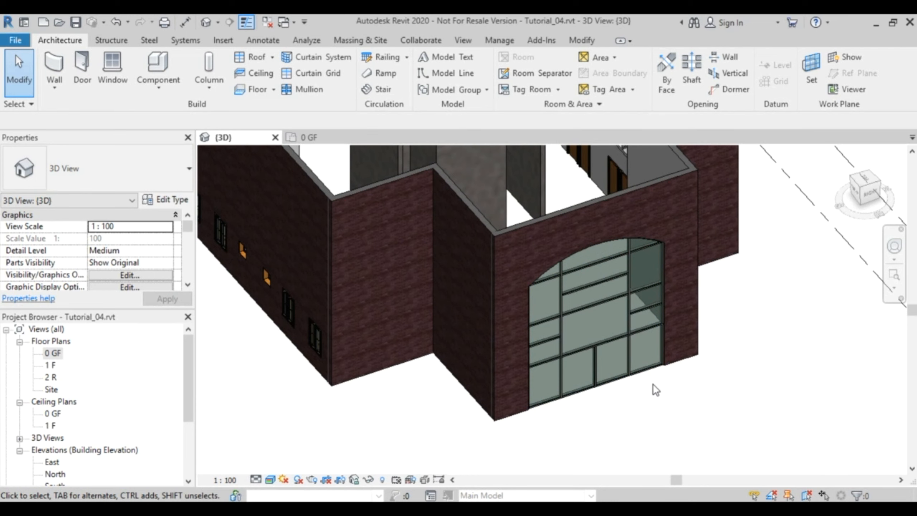
{"action": "middle_click_drag", "start_coordinate": [614, 205], "coordinate": [623, 297]}
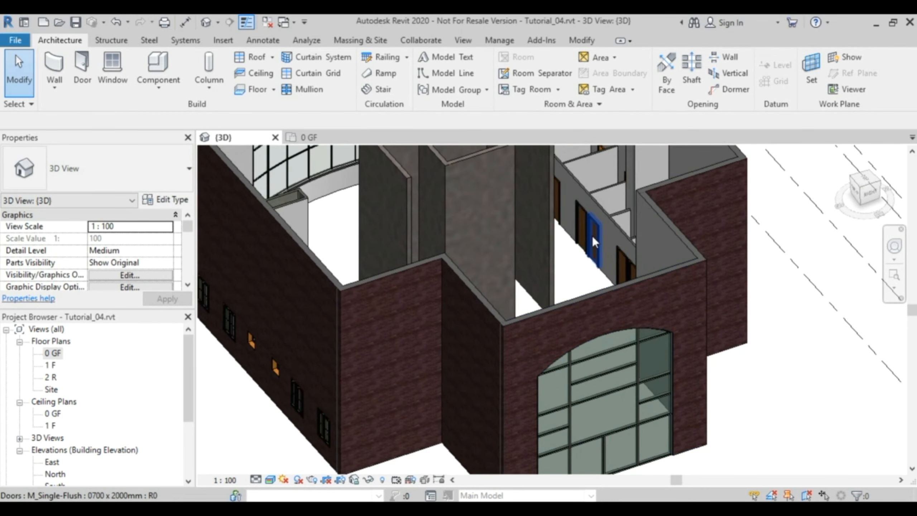
{"action": "middle_click_drag", "start_coordinate": [614, 445], "coordinate": [634, 411]}
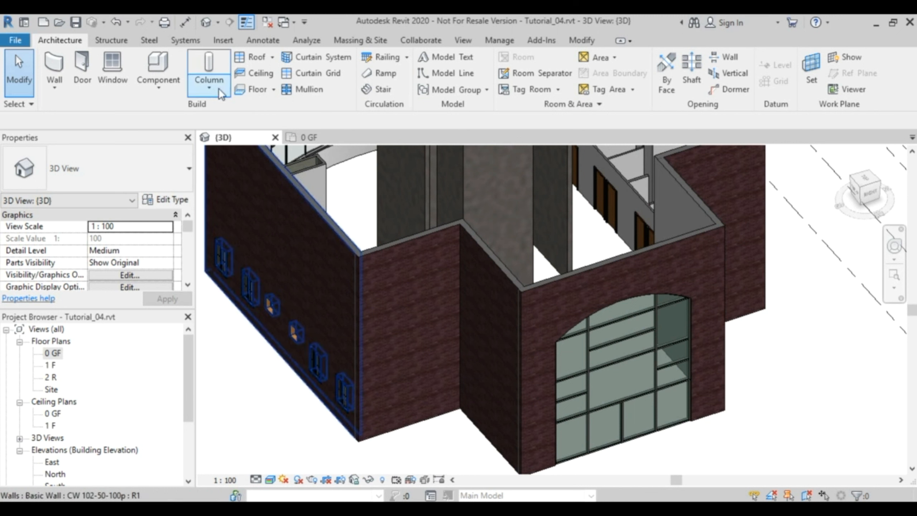
Load the M_Door-Curtain-Wall-Double-Storefront.rfa family from the US Metric library's Doors folder, previewing the Double-Glass variant for comparison
{"action": "left_click", "coordinate": [222, 40]}
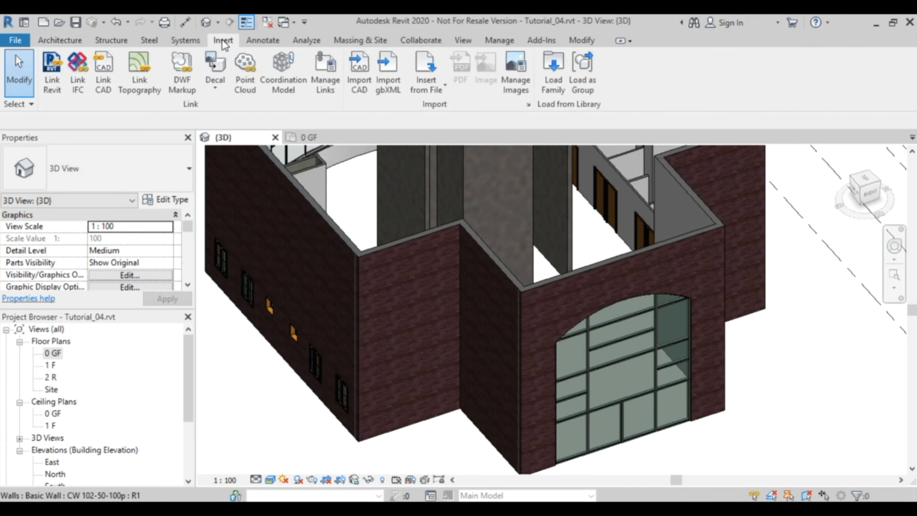
{"action": "left_click", "coordinate": [555, 84]}
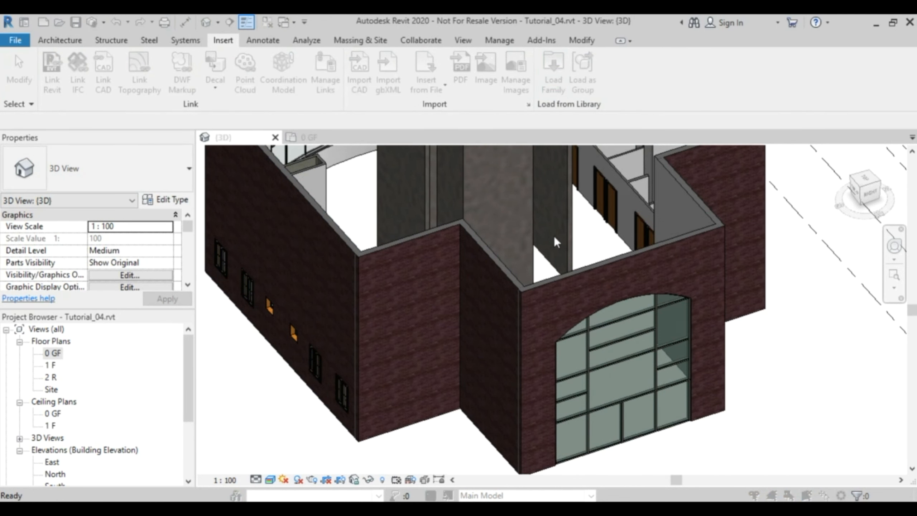
{"action": "left_click", "coordinate": [628, 127]}
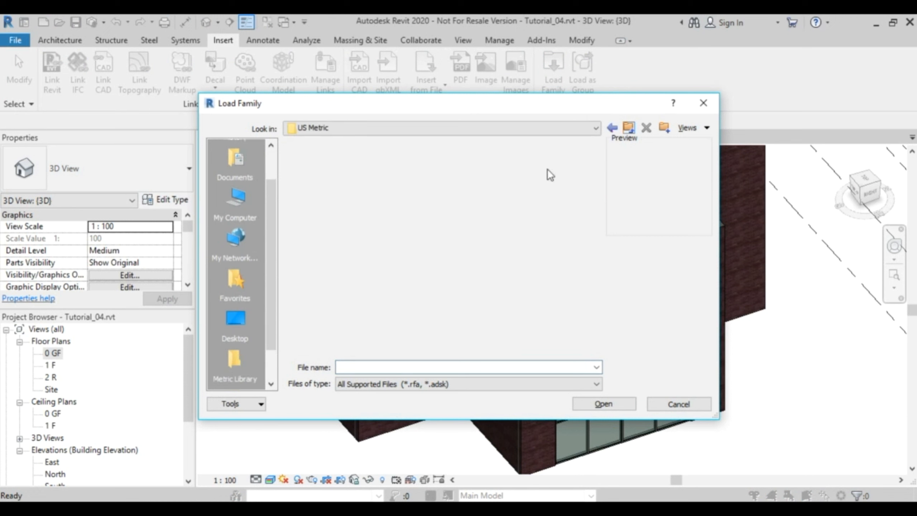
{"action": "double_click", "coordinate": [314, 275]}
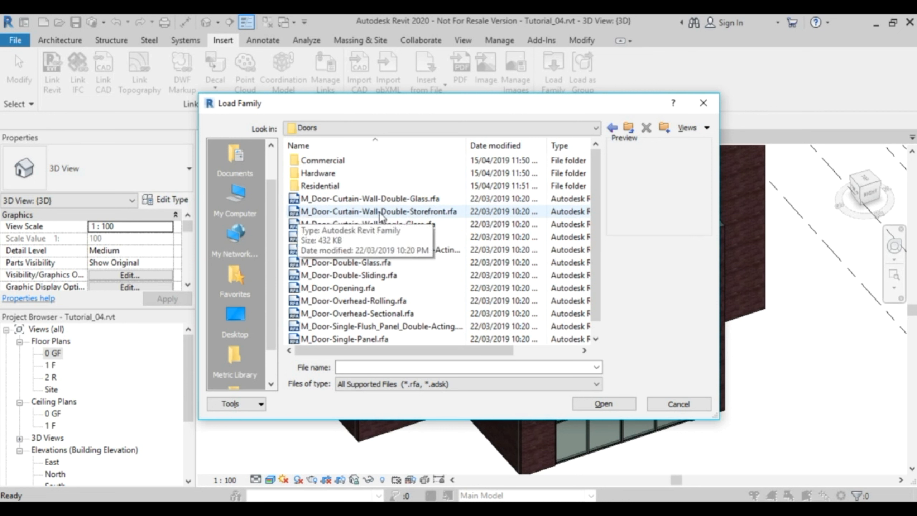
{"action": "left_click", "coordinate": [425, 211]}
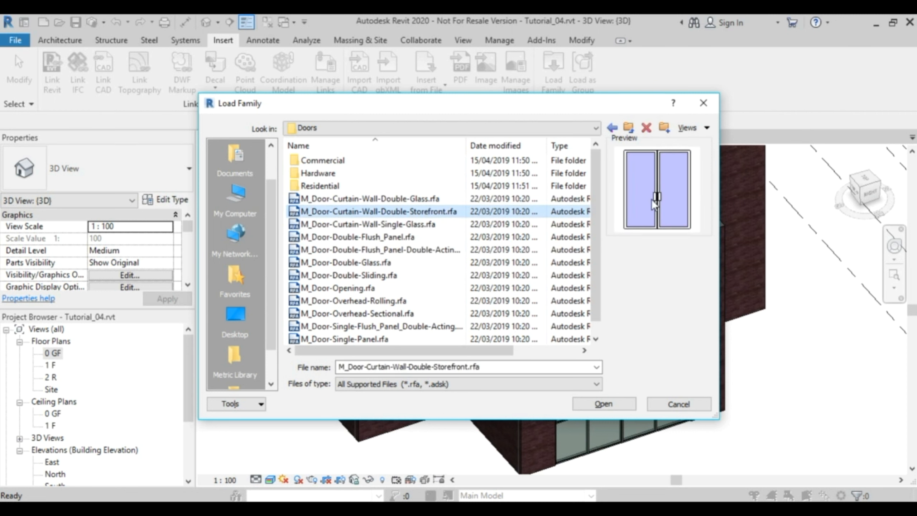
{"action": "left_click", "coordinate": [394, 200]}
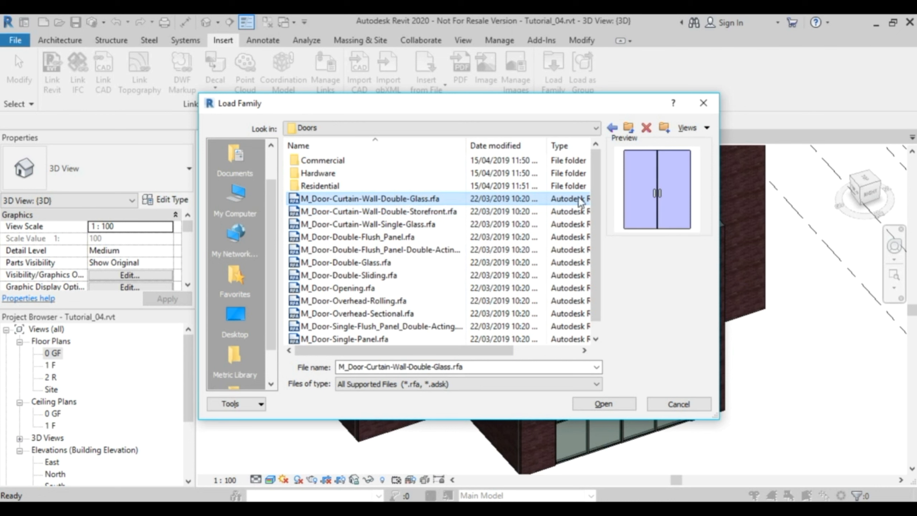
{"action": "left_click", "coordinate": [397, 212]}
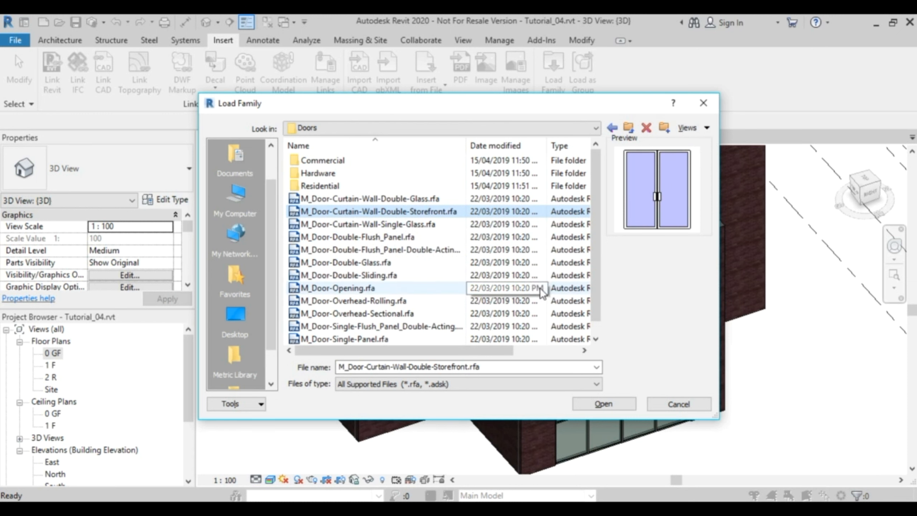
{"action": "left_click", "coordinate": [603, 404]}
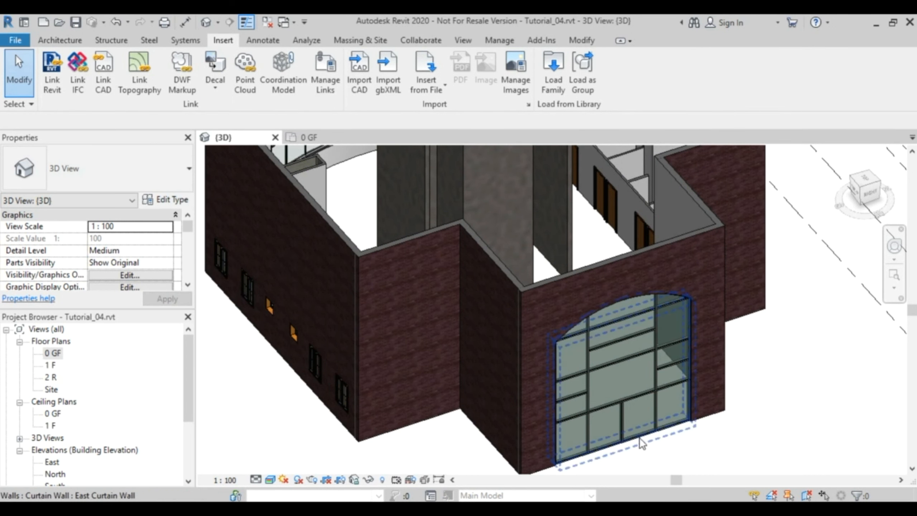
Change the two middle ground-level glazed panels of the east curtain wall to the M_Door-Curtain-Wall-Double-Storefront type
{"action": "scroll", "coordinate": [642, 440], "scroll_direction": "up", "scroll_amount": 5}
{"action": "middle_click_drag", "start_coordinate": [681, 436], "coordinate": [725, 368]}
{"action": "middle_click_drag", "start_coordinate": [679, 333], "coordinate": [598, 369]}
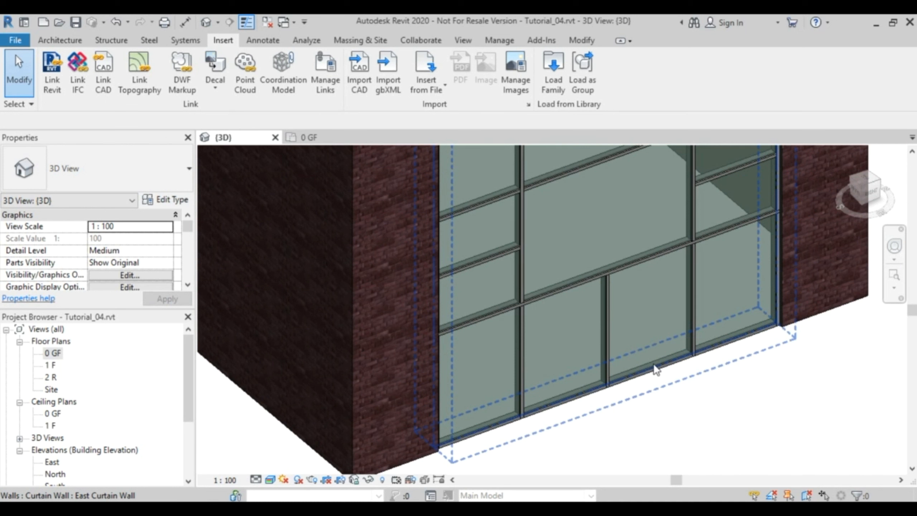
{"action": "key", "text": "Tab"}
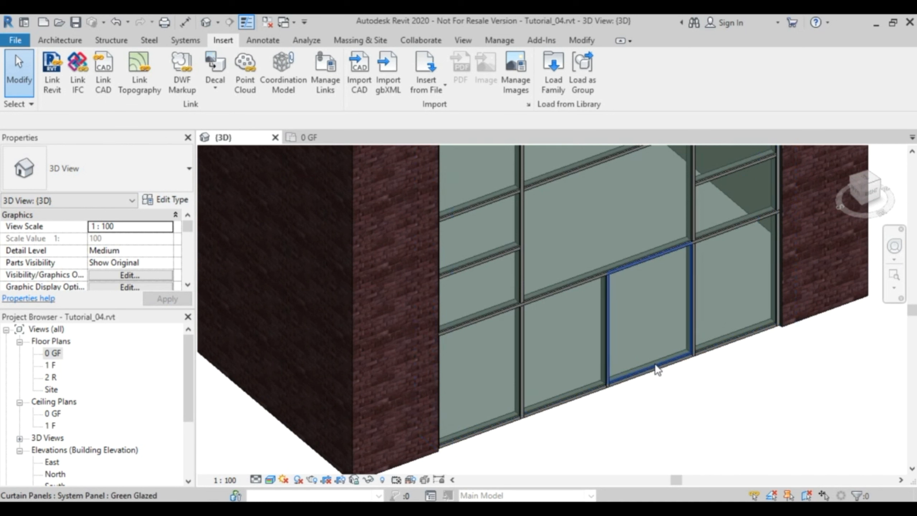
{"action": "left_click", "coordinate": [656, 366]}
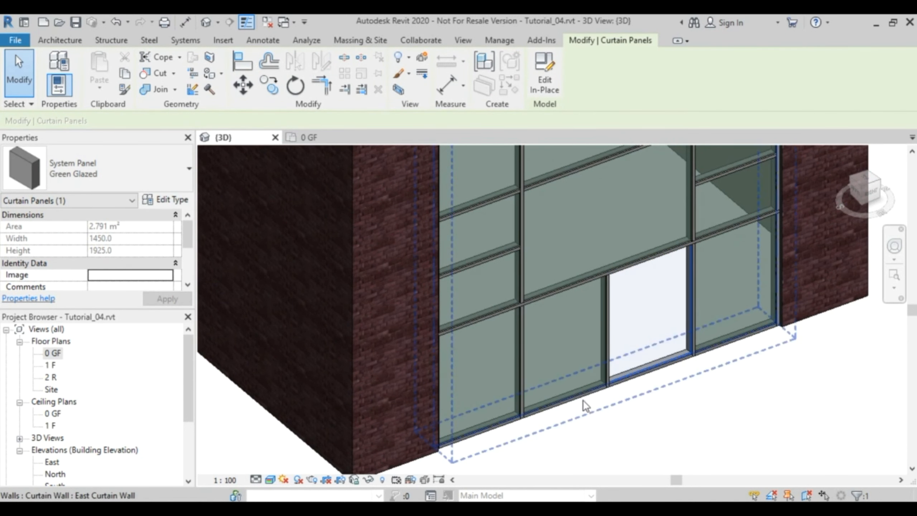
{"action": "key", "text": "Tab"}
{"action": "key", "text": "Tab"}
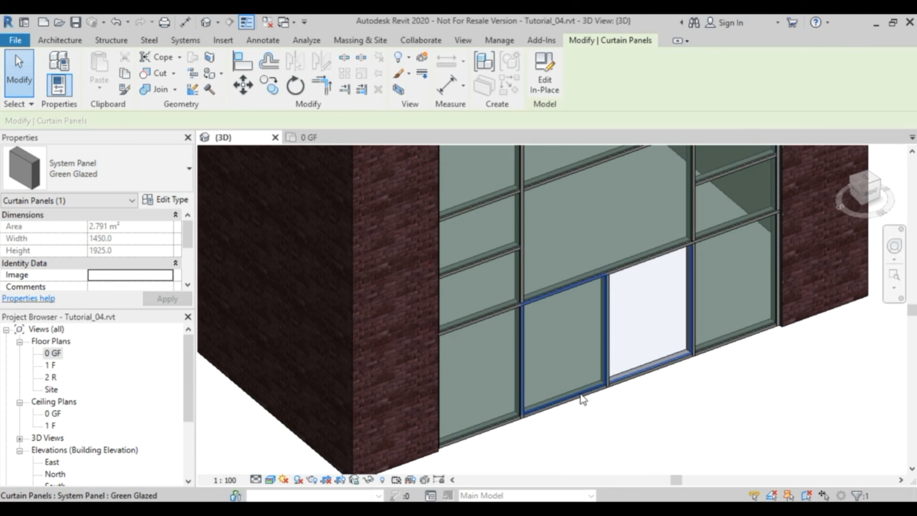
{"action": "left_click", "coordinate": [583, 398], "text": "ctrl"}
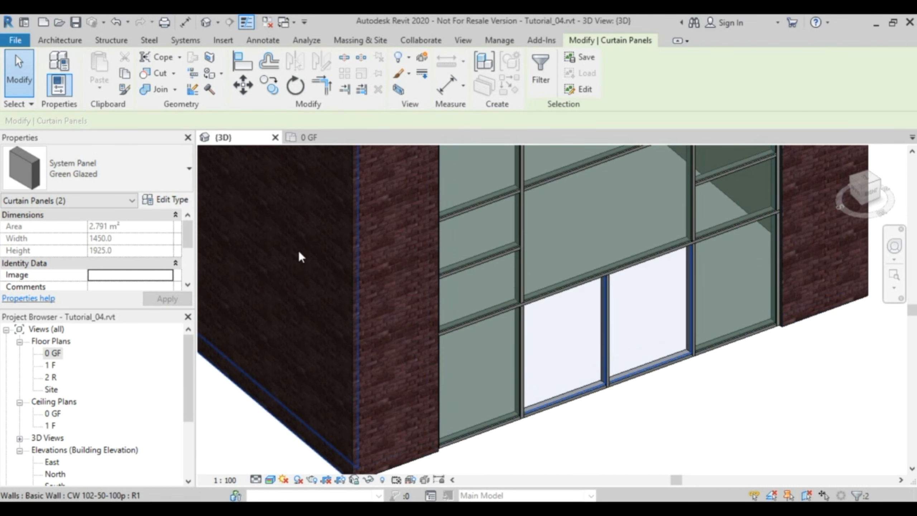
{"action": "left_click", "coordinate": [179, 168]}
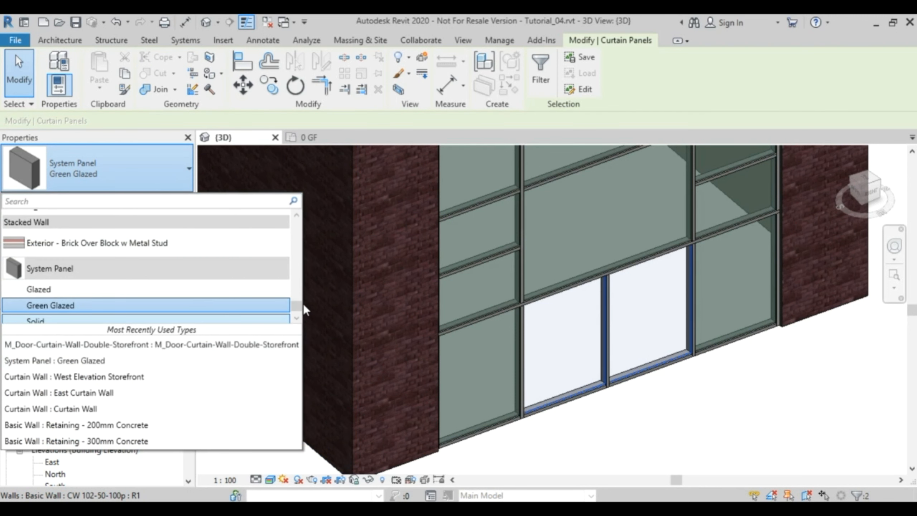
{"action": "left_click", "coordinate": [302, 308]}
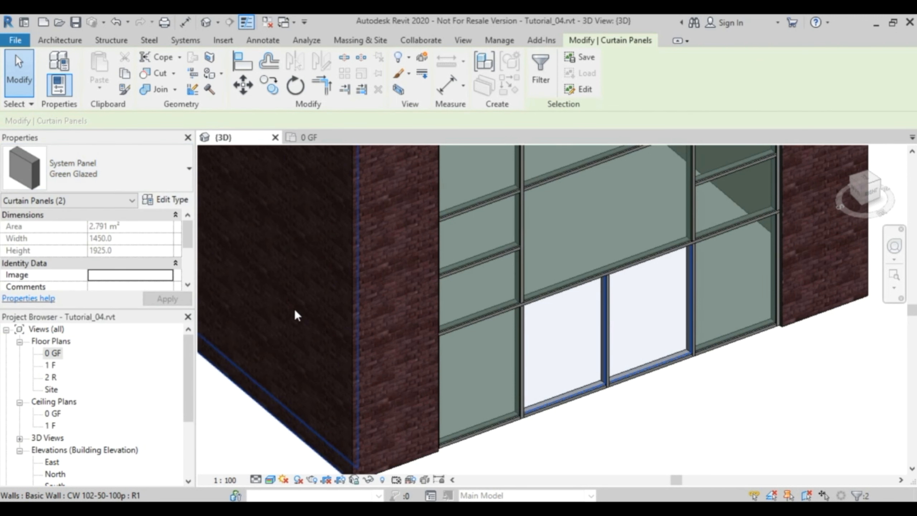
{"action": "left_click", "coordinate": [163, 169]}
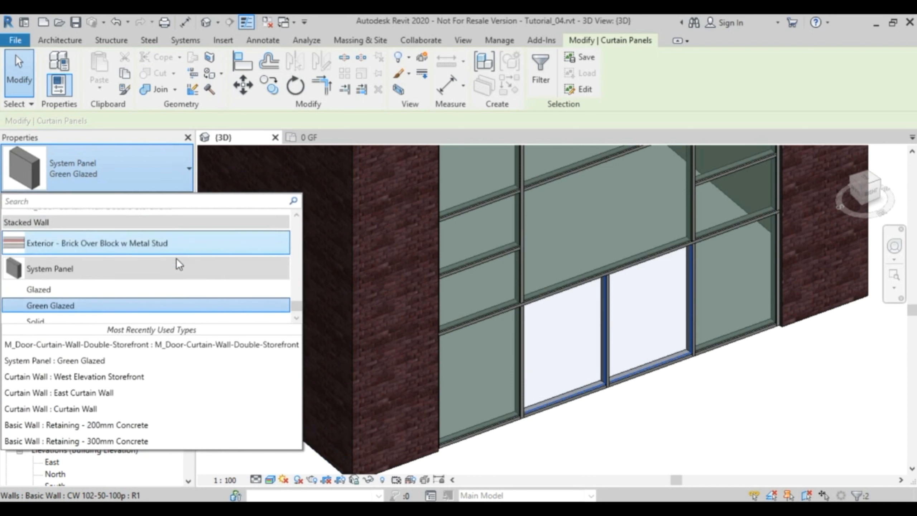
{"action": "left_click_drag", "start_coordinate": [297, 308], "coordinate": [298, 308]}
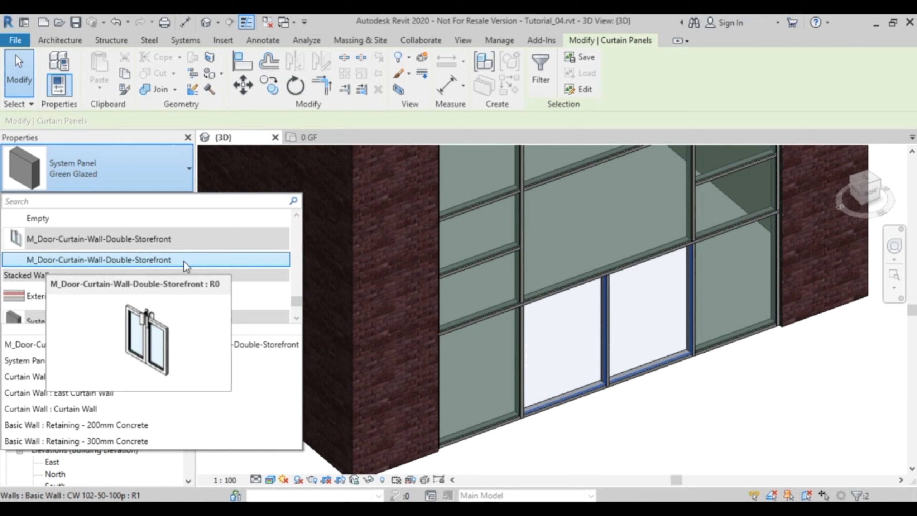
{"action": "left_click", "coordinate": [88, 257]}
{"action": "left_click", "coordinate": [638, 439]}
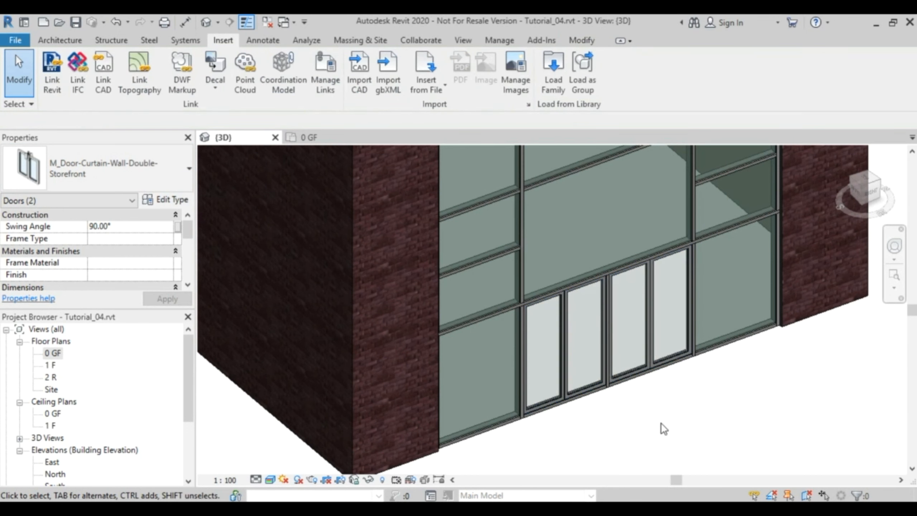
Delete the bottom rectangular mullion beneath each of the two double storefront doors in the east curtain wall
{"action": "scroll", "coordinate": [663, 376], "scroll_direction": "up", "scroll_amount": 3}
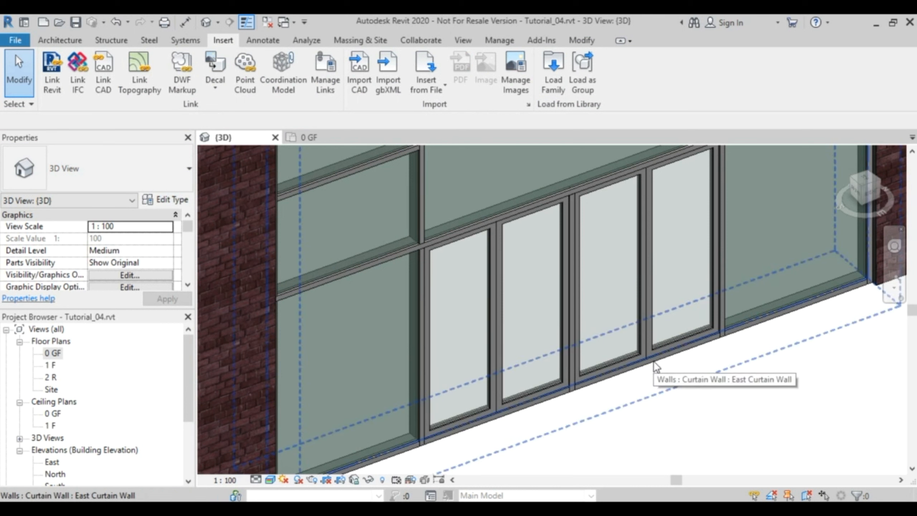
{"action": "key", "text": "Tab"}
{"action": "left_click", "coordinate": [656, 367]}
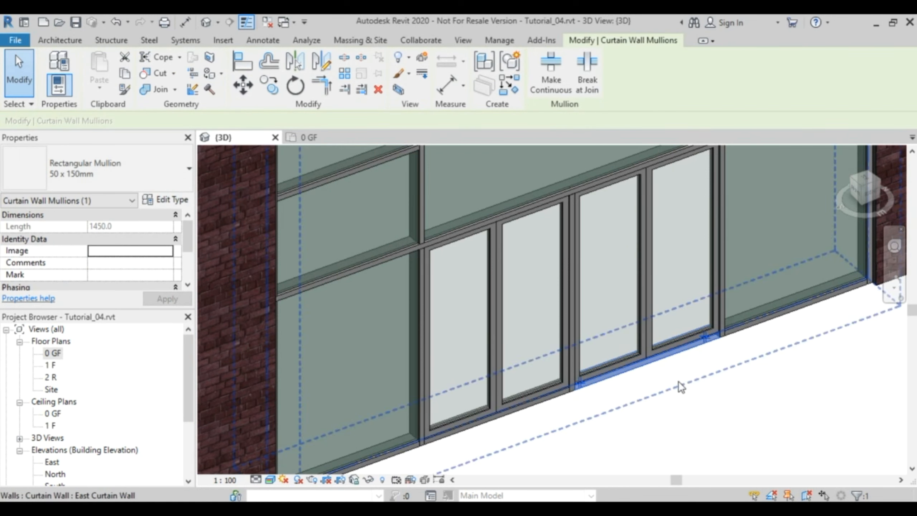
{"action": "left_click", "coordinate": [378, 90]}
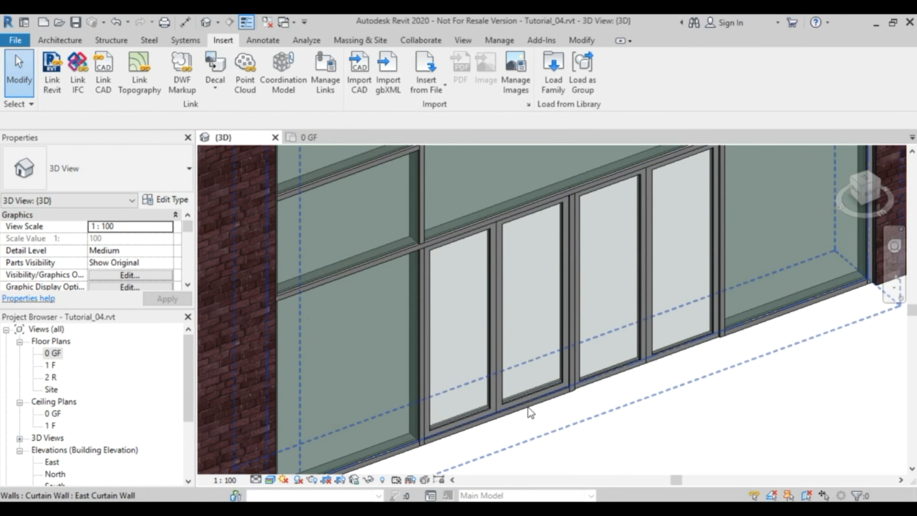
{"action": "key", "text": "Tab"}
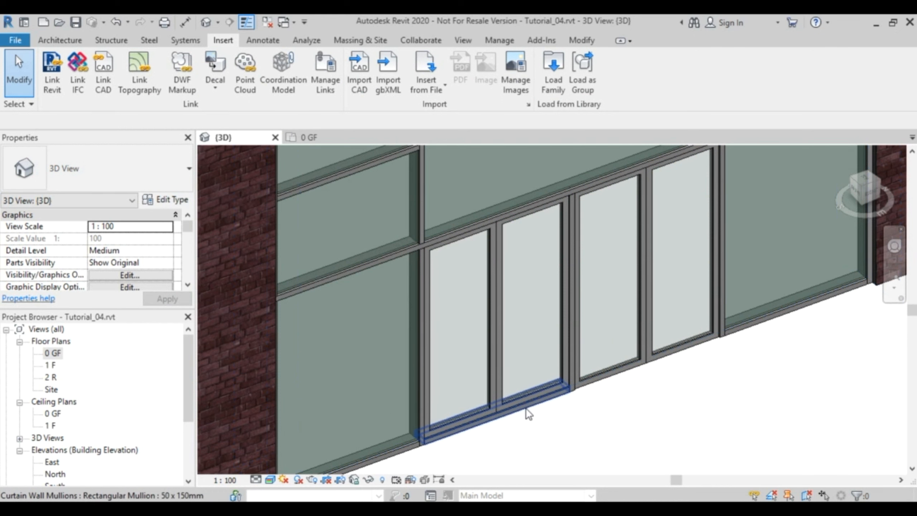
{"action": "left_click", "coordinate": [526, 408]}
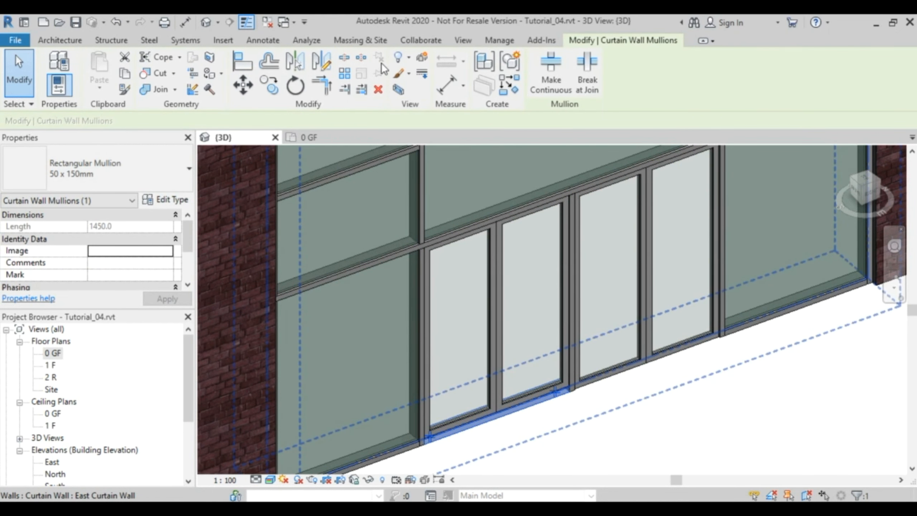
{"action": "key", "text": "Escape"}
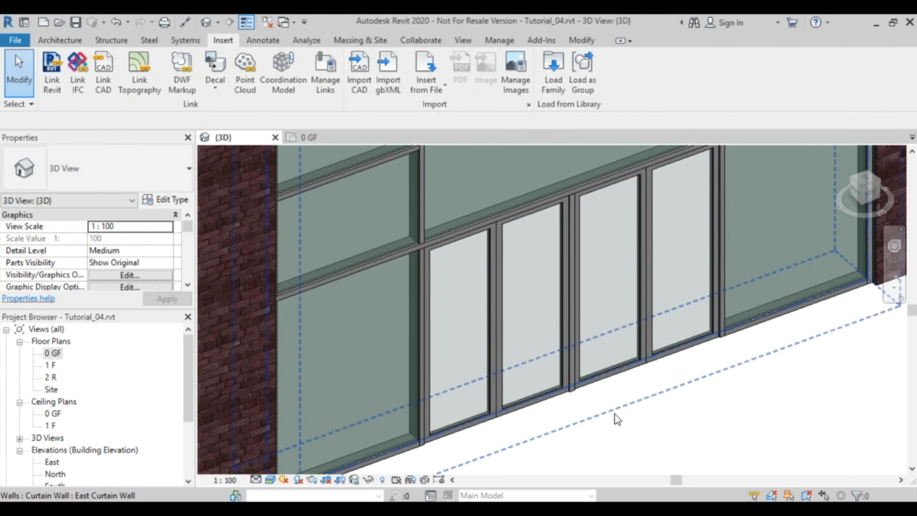
{"action": "scroll", "coordinate": [615, 415], "scroll_direction": "down", "scroll_amount": 5}
{"action": "middle_click_drag", "start_coordinate": [679, 435], "coordinate": [679, 415], "text": "shift"}
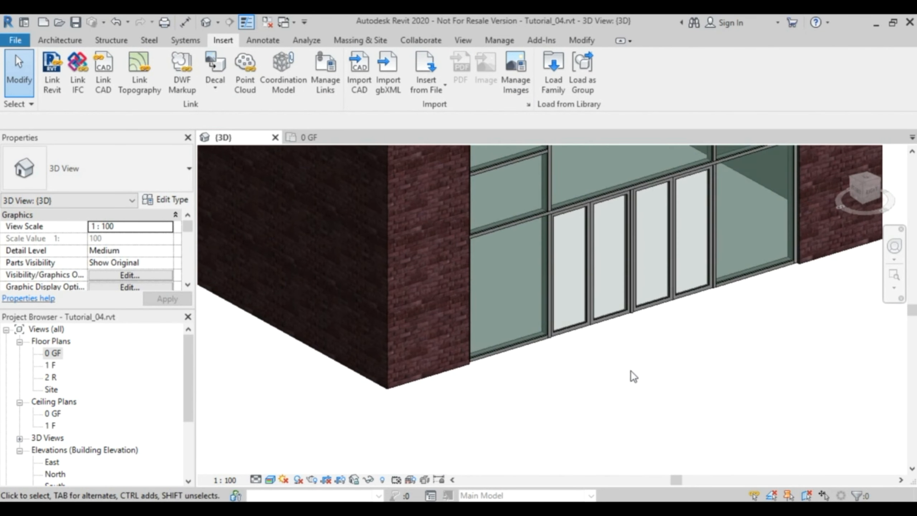
Load the M_Curtain Wall-Awning.rfa family from the US Metric library's Windows folder
{"action": "scroll", "coordinate": [625, 365], "scroll_direction": "down", "scroll_amount": 5}
{"action": "middle_click_drag", "start_coordinate": [503, 354], "coordinate": [579, 396]}
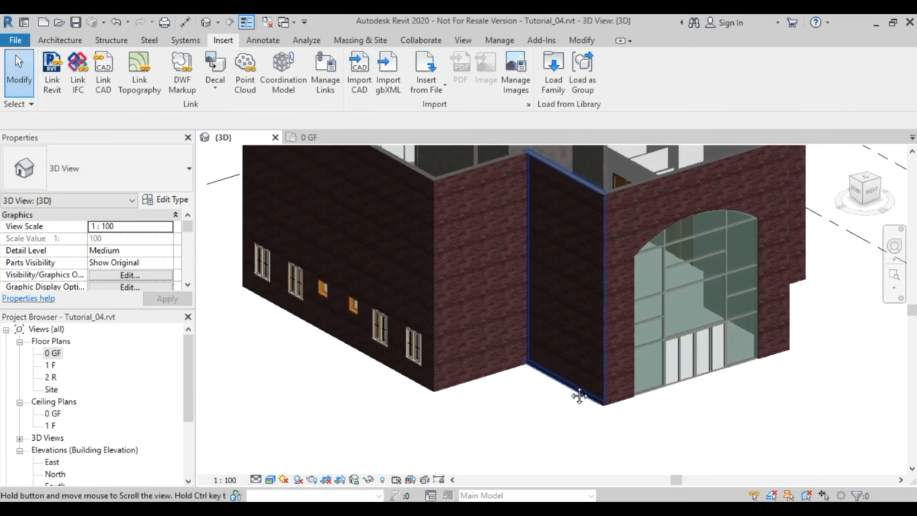
{"action": "middle_click_drag", "start_coordinate": [342, 364], "coordinate": [556, 395], "text": "shift"}
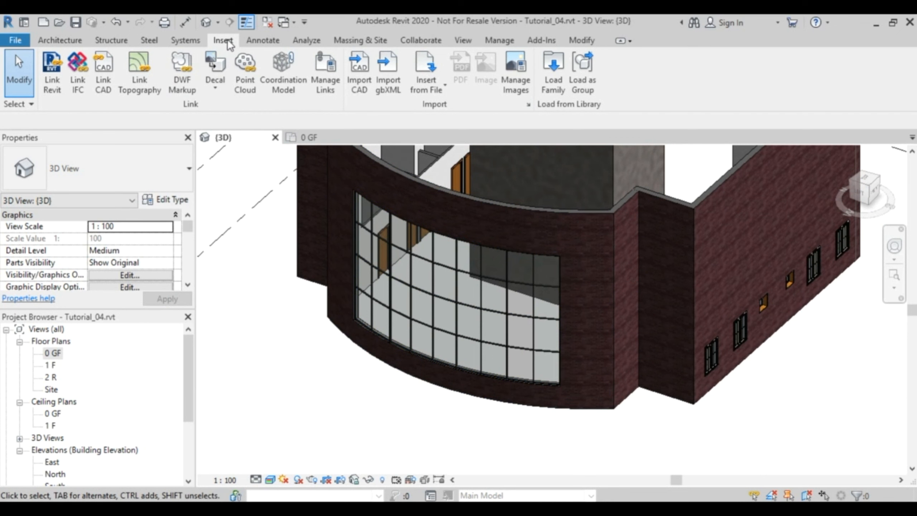
{"action": "left_click", "coordinate": [551, 78]}
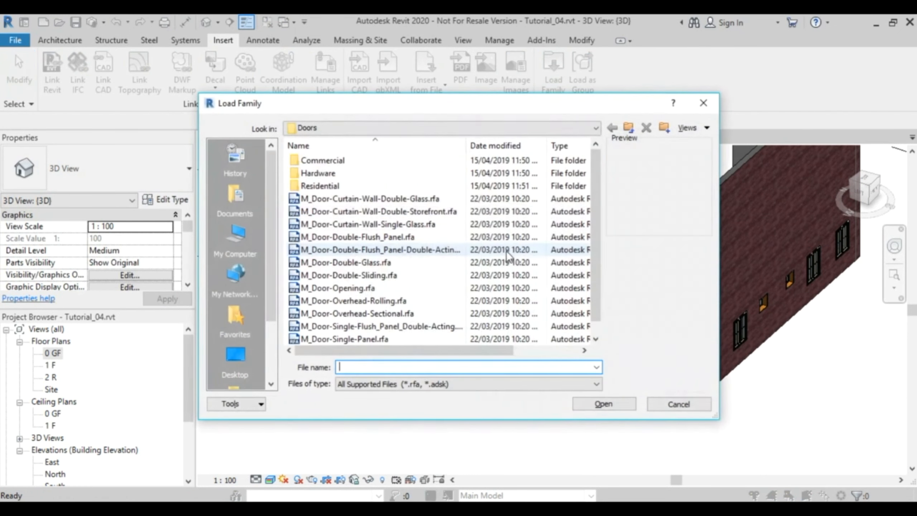
{"action": "left_click", "coordinate": [628, 127]}
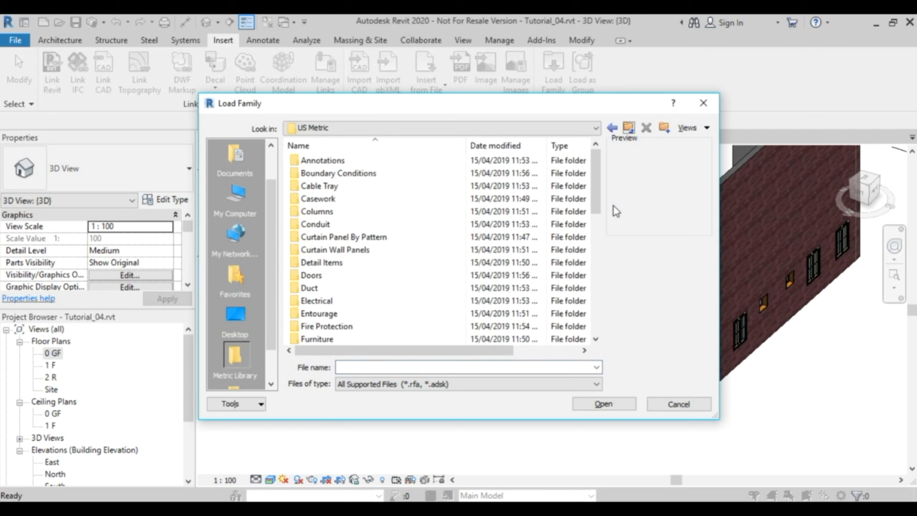
{"action": "left_click_drag", "start_coordinate": [596, 189], "coordinate": [601, 327]}
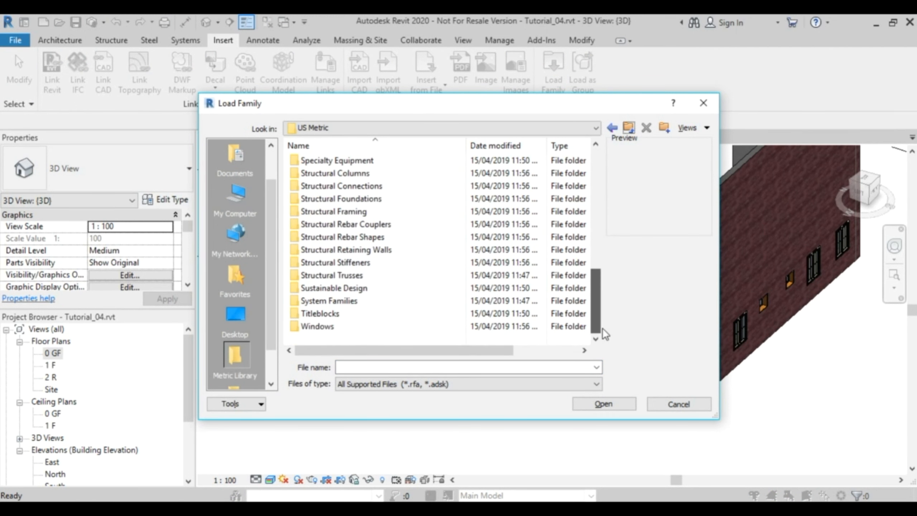
{"action": "double_click", "coordinate": [320, 327]}
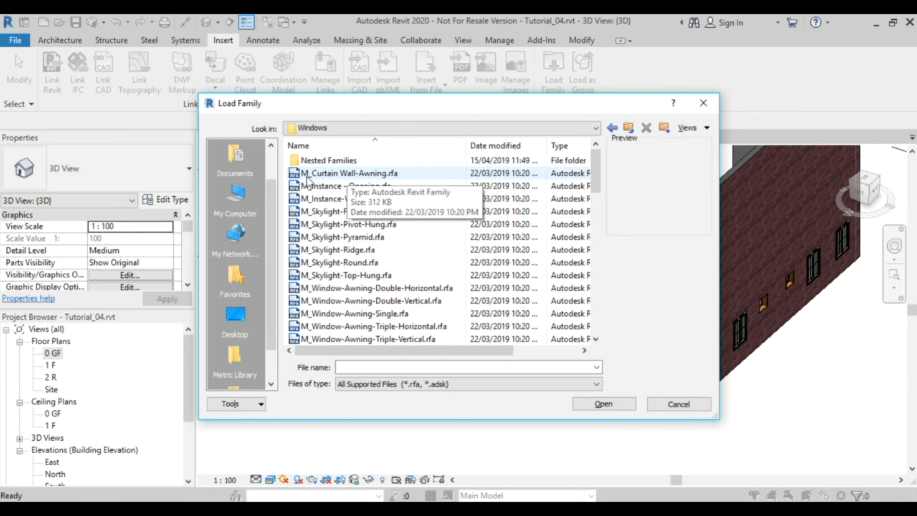
{"action": "left_click", "coordinate": [345, 173]}
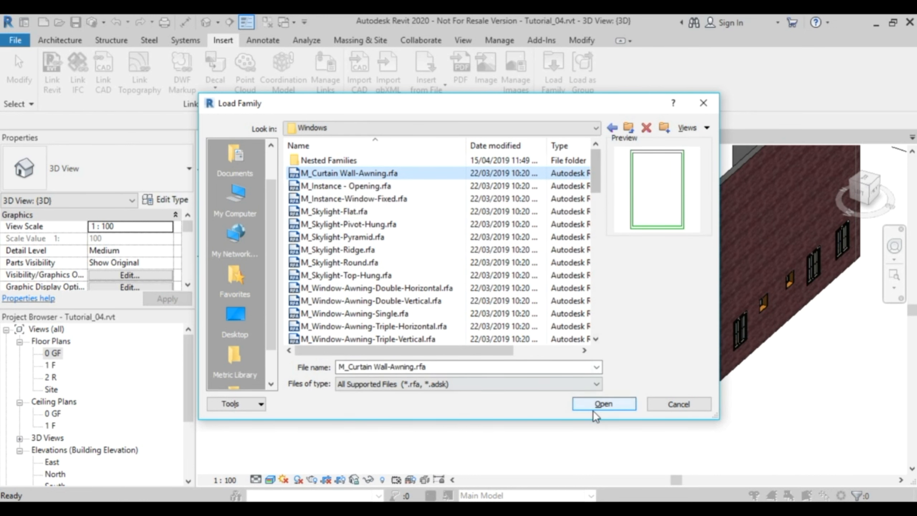
{"action": "left_click", "coordinate": [607, 408]}
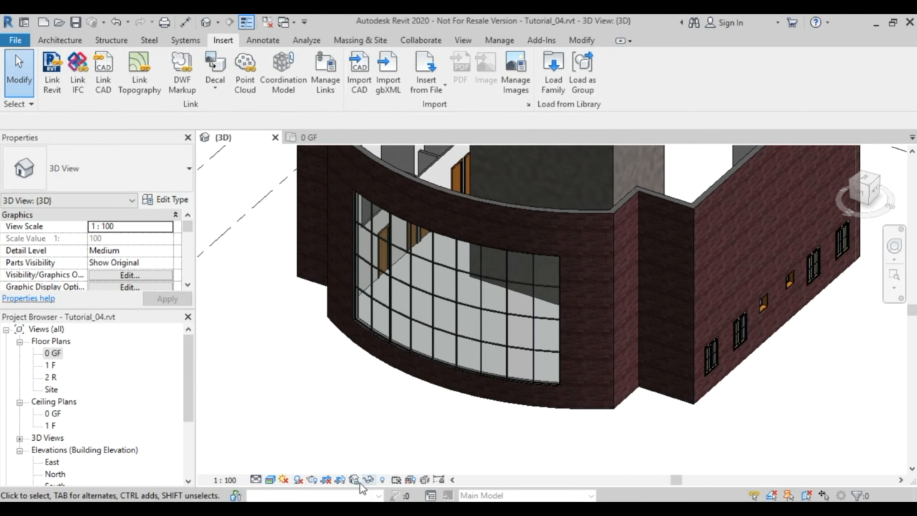
Set the 3D view's visual style to Hidden Line and frame the lower panels of the curved west storefront
{"action": "left_click", "coordinate": [269, 479]}
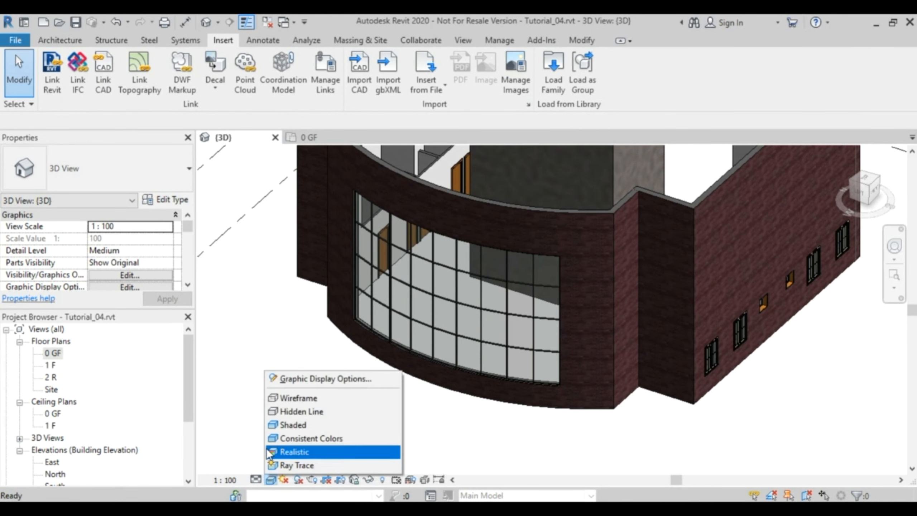
{"action": "left_click", "coordinate": [303, 408]}
{"action": "middle_click_drag", "start_coordinate": [519, 420], "coordinate": [422, 360], "text": "shift"}
{"action": "scroll", "coordinate": [447, 341], "scroll_direction": "up", "scroll_amount": 5}
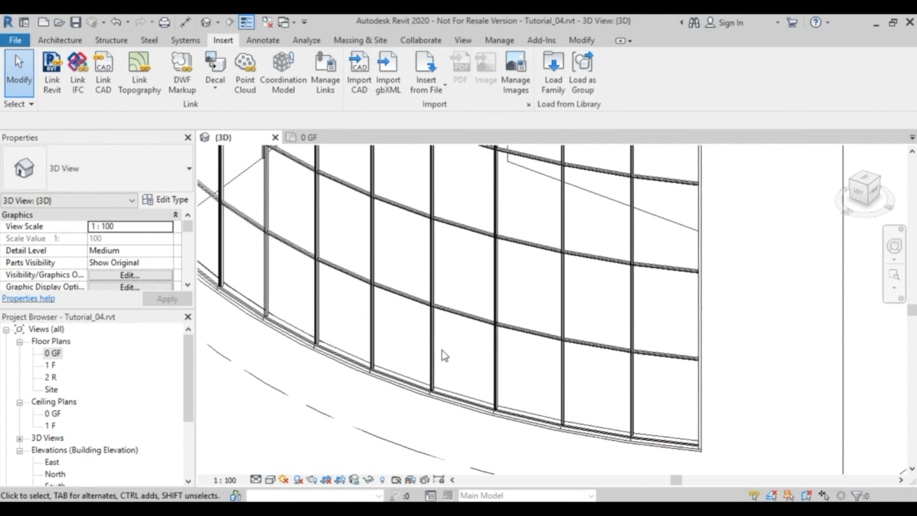
{"action": "scroll", "coordinate": [410, 325], "scroll_direction": "down", "scroll_amount": 4}
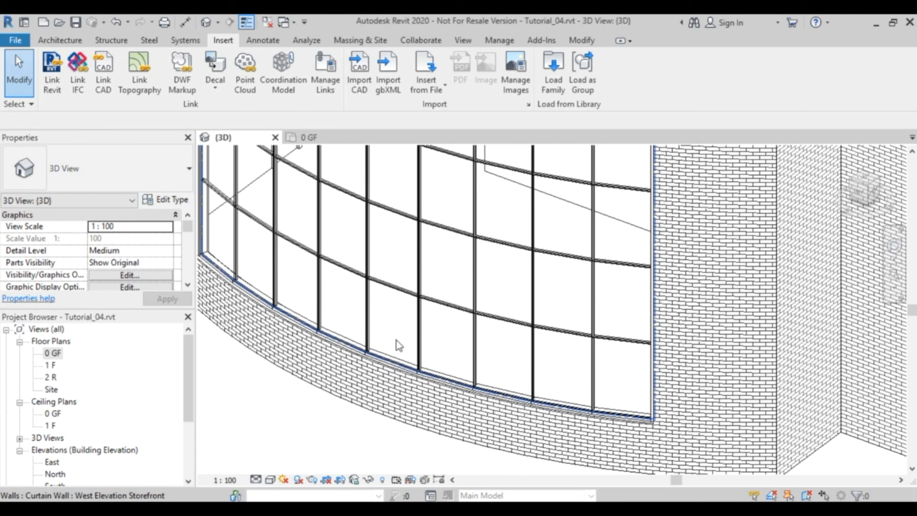
{"action": "scroll", "coordinate": [399, 342], "scroll_direction": "down", "scroll_amount": 4}
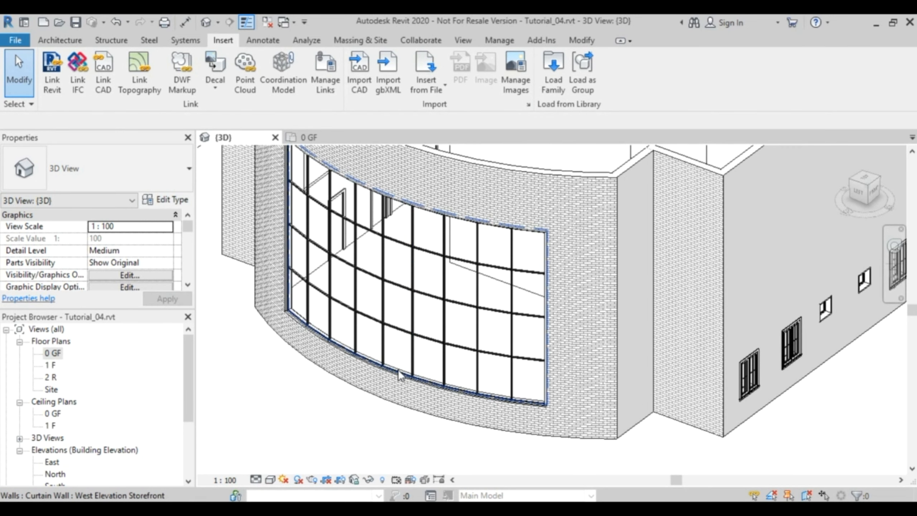
{"action": "scroll", "coordinate": [398, 370], "scroll_direction": "up", "scroll_amount": 5}
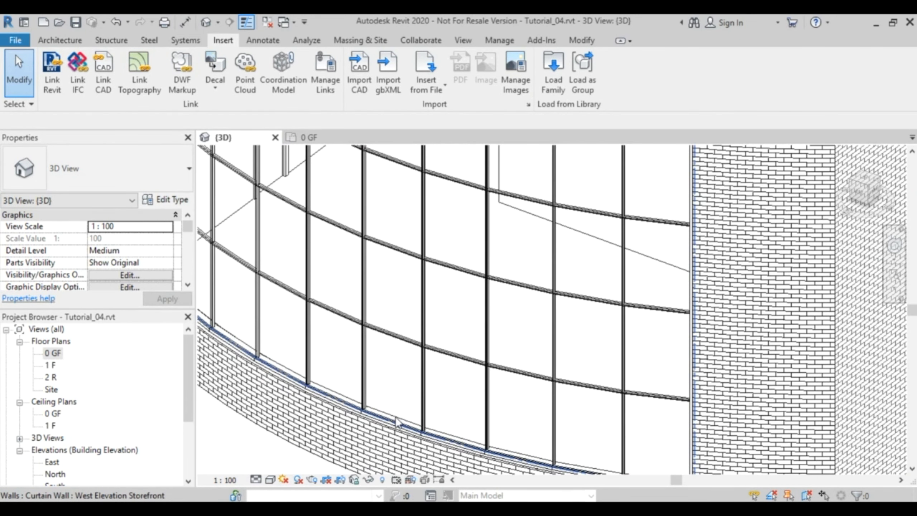
{"action": "key", "text": "Tab"}
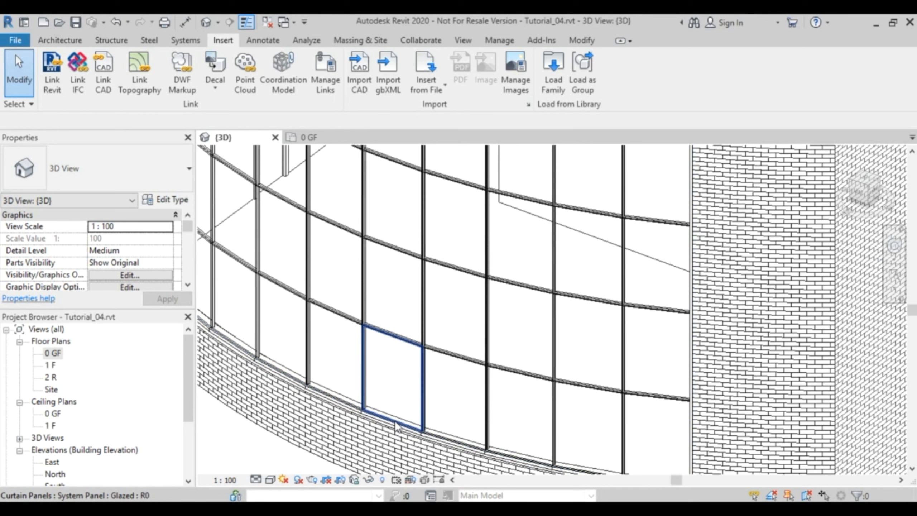
{"action": "left_click", "coordinate": [396, 425]}
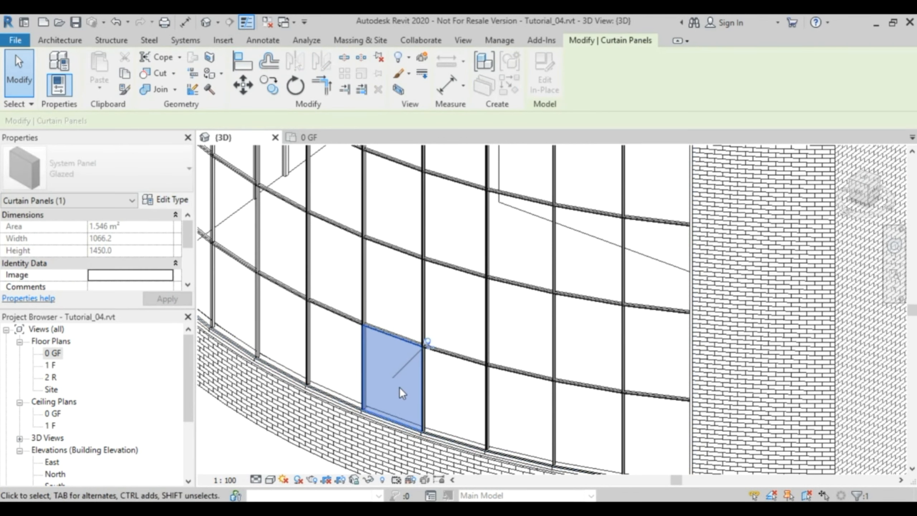
{"action": "right_click", "coordinate": [387, 361]}
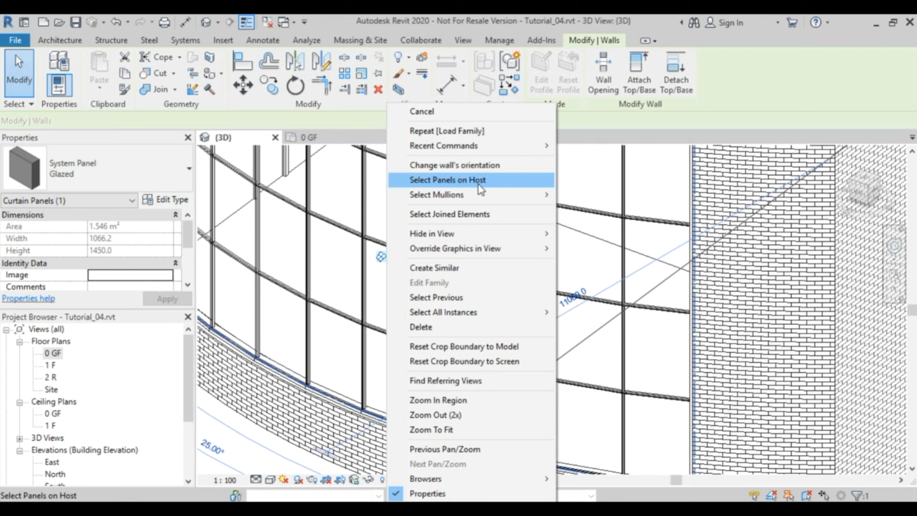
{"action": "mouse_move", "coordinate": [470, 199]}
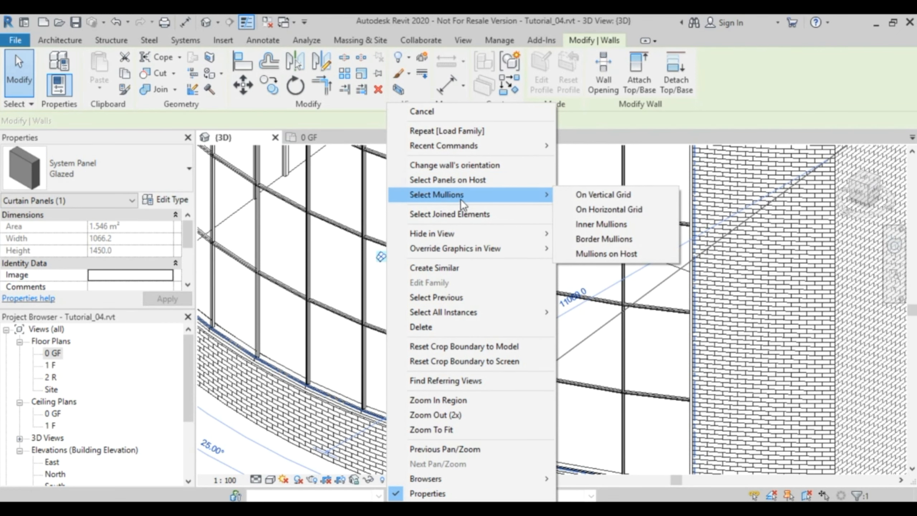
{"action": "left_click", "coordinate": [487, 180]}
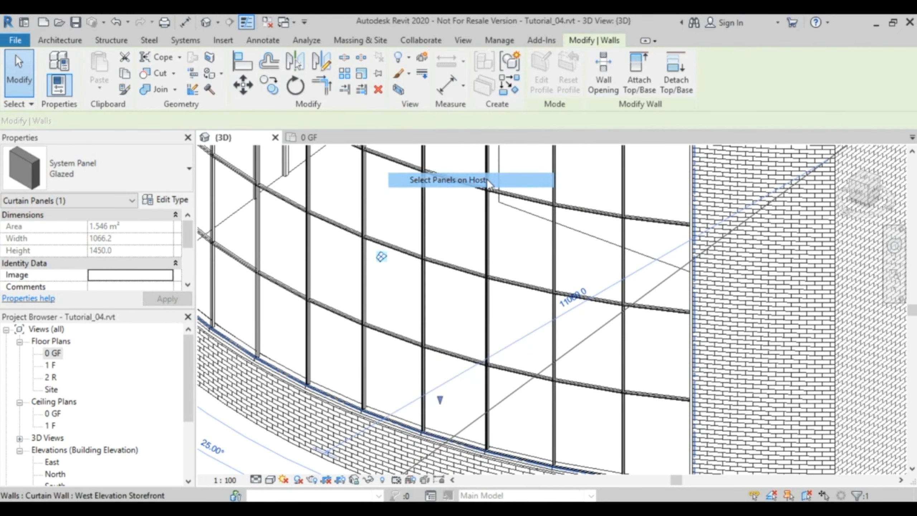
{"action": "key", "text": "Escape"}
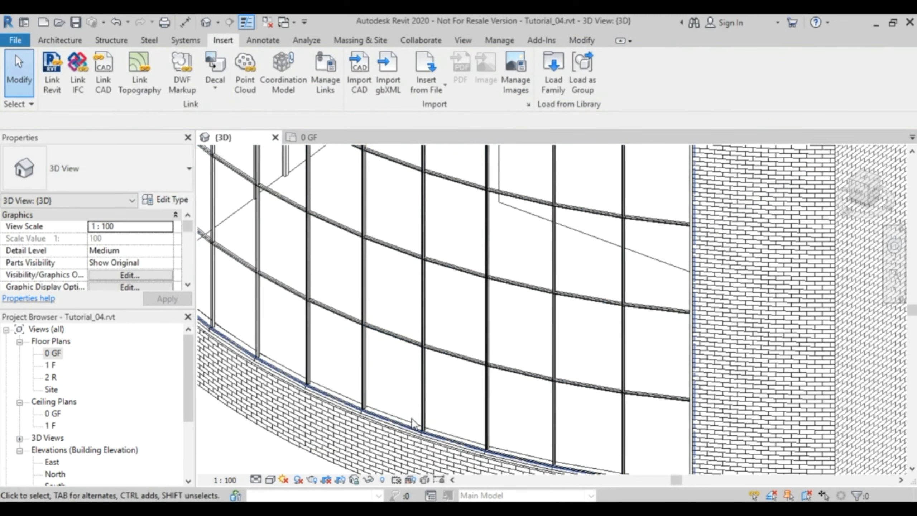
Change all panels in the middle column of the curved west storefront, selected along the vertical grid, to the M_Curtain Wall-Awning type
{"action": "scroll", "coordinate": [428, 401], "scroll_direction": "down", "scroll_amount": 3}
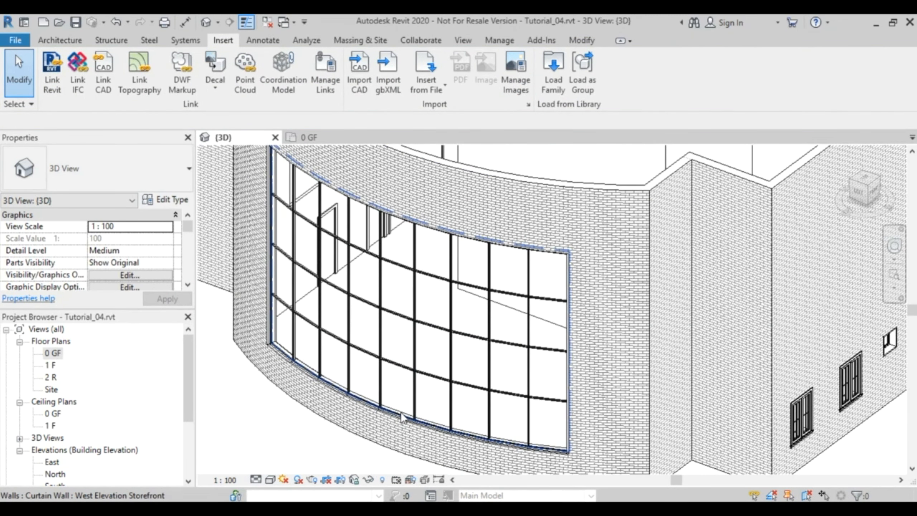
{"action": "scroll", "coordinate": [400, 412], "scroll_direction": "up", "scroll_amount": 6}
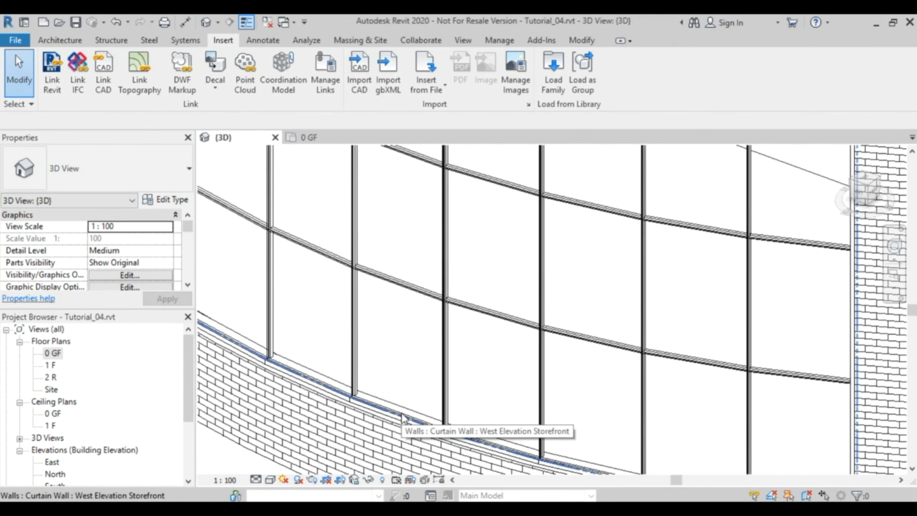
{"action": "left_click", "coordinate": [402, 416]}
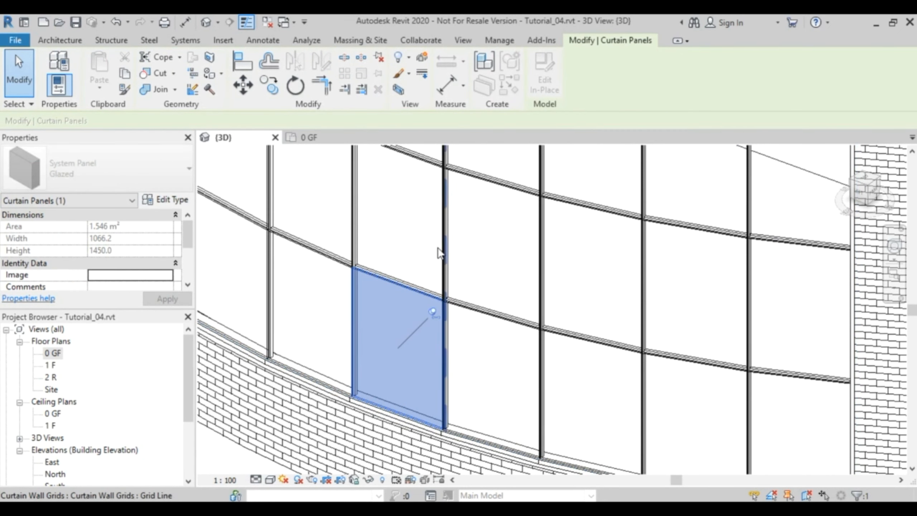
{"action": "right_click", "coordinate": [373, 296]}
{"action": "mouse_move", "coordinate": [433, 219]}
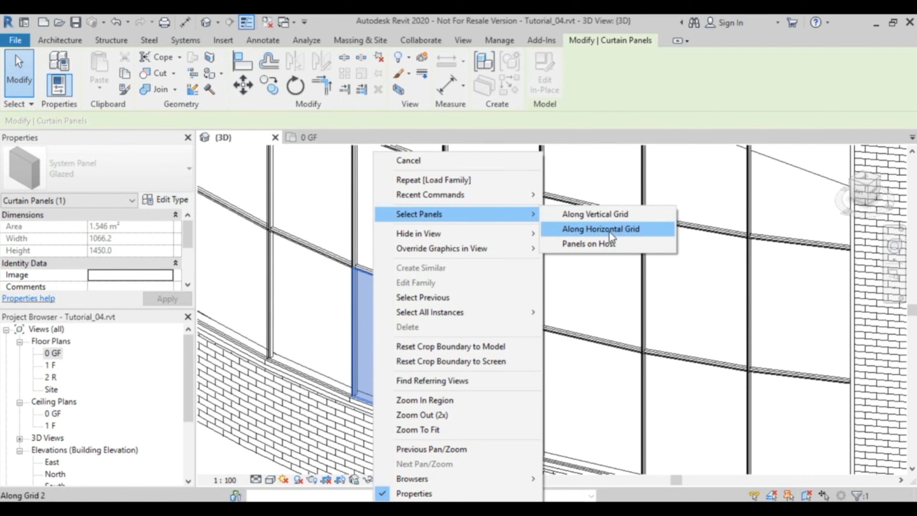
{"action": "left_click", "coordinate": [600, 214]}
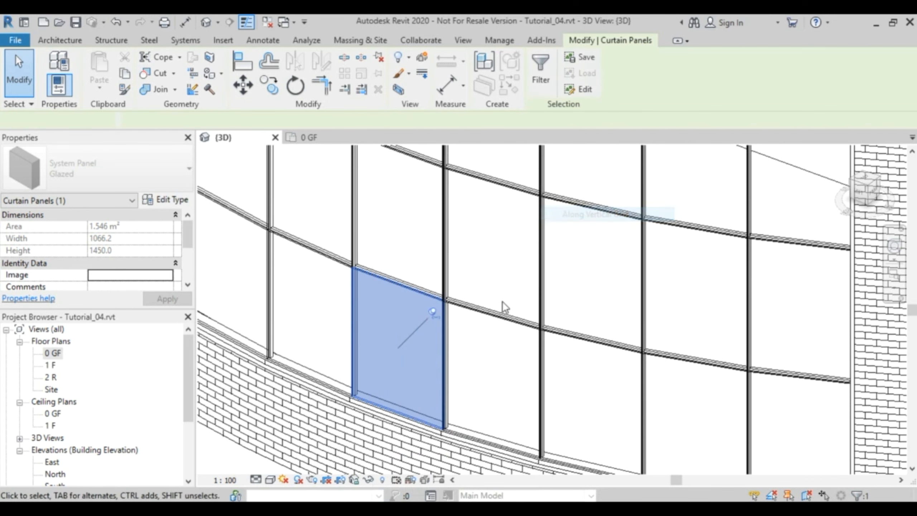
{"action": "scroll", "coordinate": [476, 272], "scroll_direction": "down", "scroll_amount": 3}
{"action": "middle_click_drag", "start_coordinate": [486, 266], "coordinate": [471, 372]}
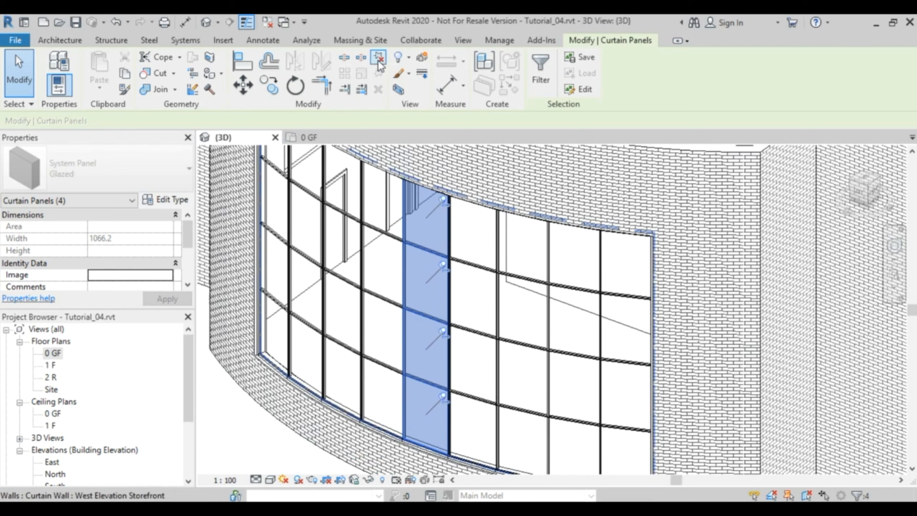
{"action": "left_click", "coordinate": [161, 162]}
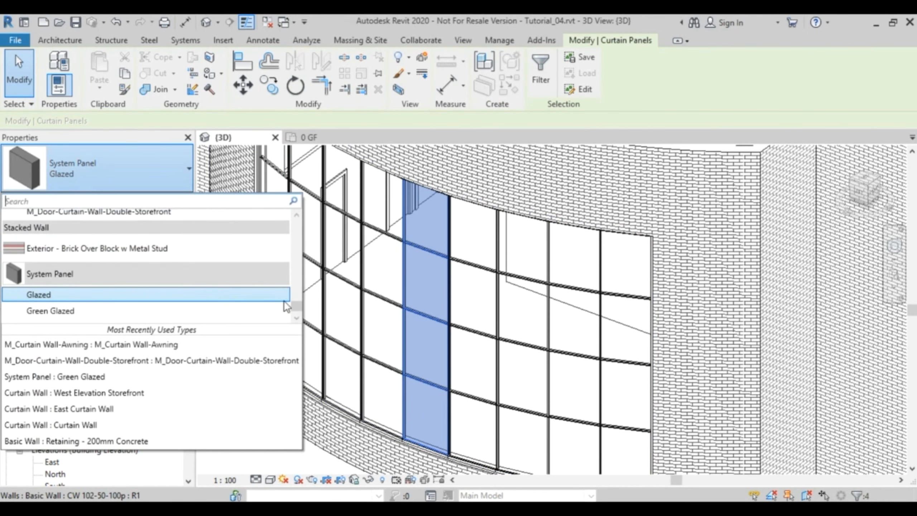
{"action": "left_click", "coordinate": [296, 216]}
{"action": "left_click", "coordinate": [296, 217]}
{"action": "left_click", "coordinate": [295, 216]}
{"action": "left_click", "coordinate": [296, 217]}
{"action": "left_click", "coordinate": [296, 216]}
{"action": "mouse_move", "coordinate": [36, 236]}
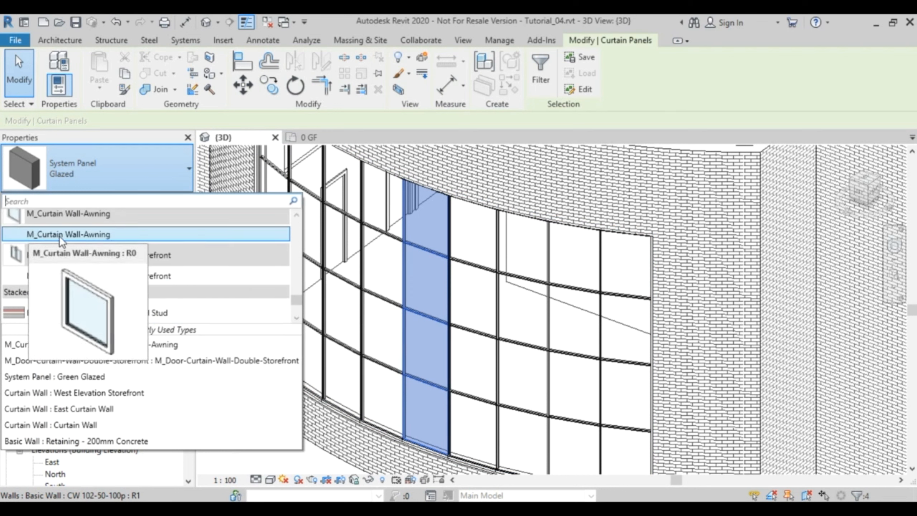
{"action": "left_click", "coordinate": [78, 235]}
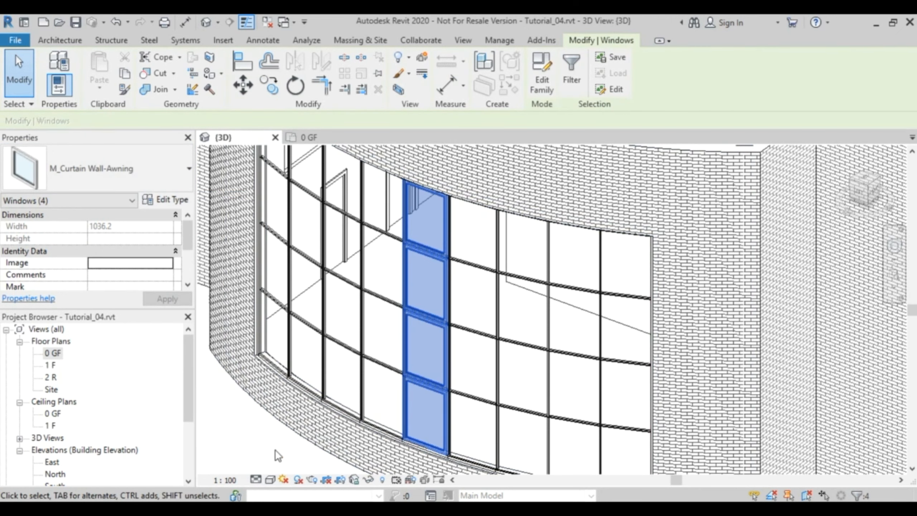
{"action": "left_click", "coordinate": [265, 444]}
{"action": "scroll", "coordinate": [441, 341], "scroll_direction": "up", "scroll_amount": 3}
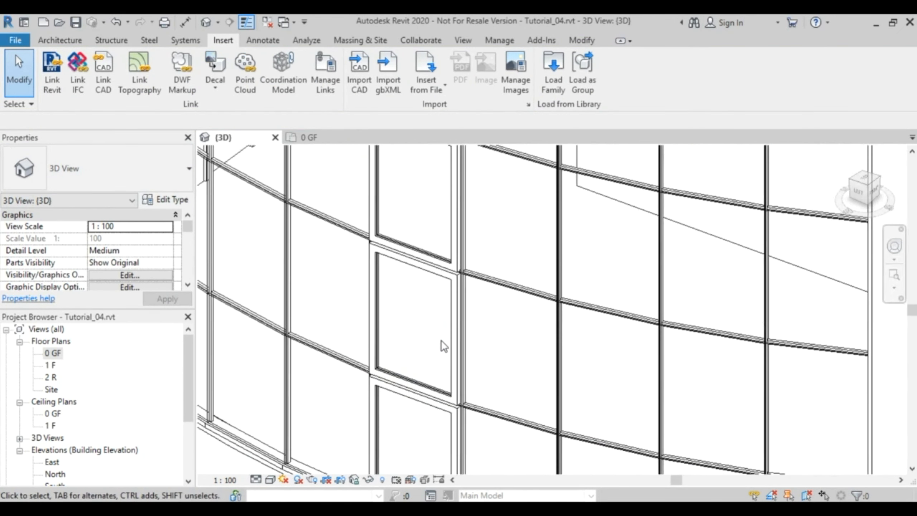
{"action": "scroll", "coordinate": [441, 342], "scroll_direction": "down", "scroll_amount": 5}
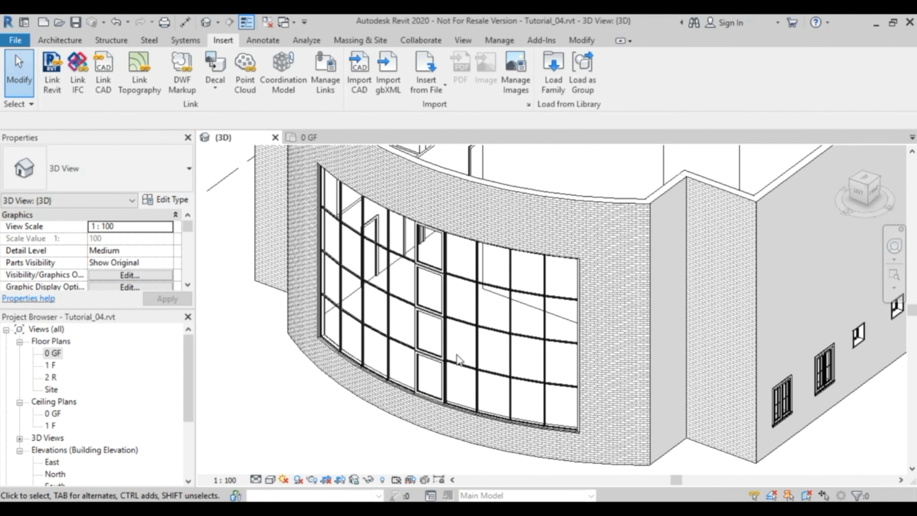
In the 0 GF plan, select the north rooms' partitions, corridor wall, doors and windows, filtering reference planes out of the selection
{"action": "left_click", "coordinate": [328, 134]}
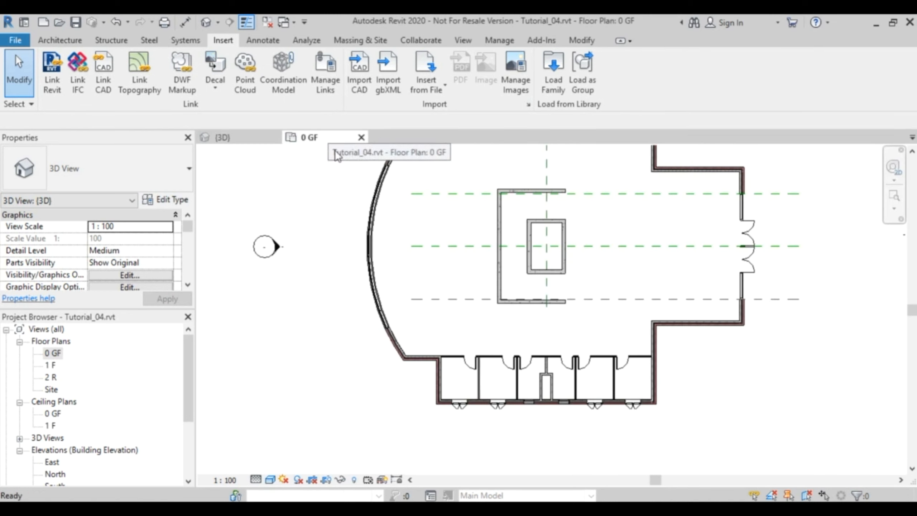
{"action": "middle_click_drag", "start_coordinate": [585, 268], "coordinate": [603, 357]}
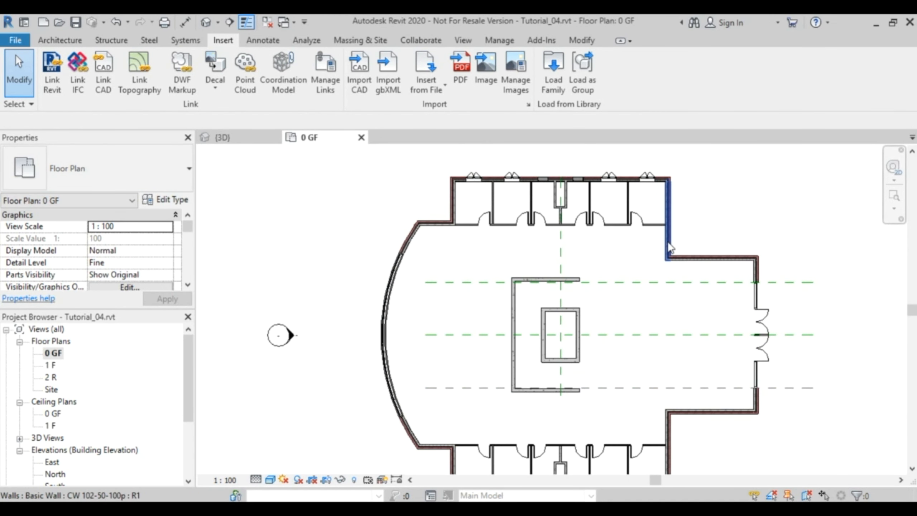
{"action": "scroll", "coordinate": [649, 238], "scroll_direction": "up", "scroll_amount": 3}
{"action": "scroll", "coordinate": [649, 236], "scroll_direction": "down", "scroll_amount": 2}
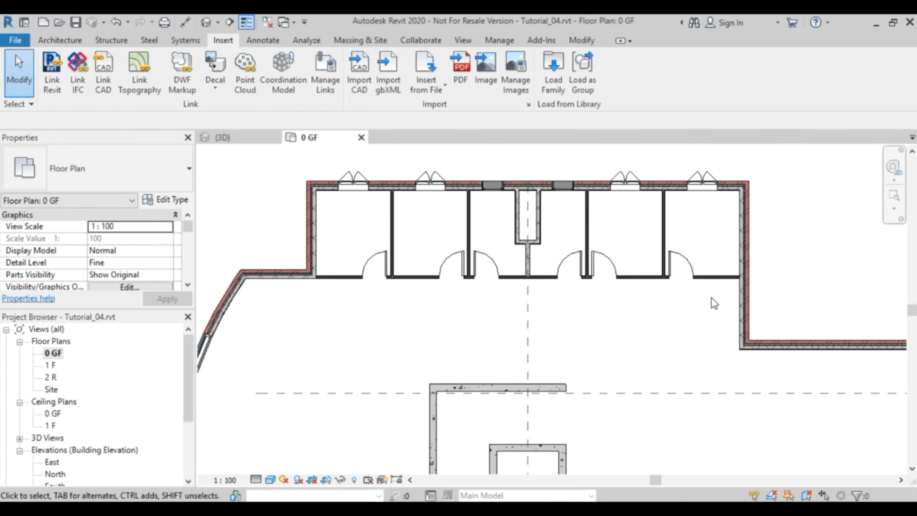
{"action": "left_click_drag", "start_coordinate": [712, 298], "coordinate": [343, 247]}
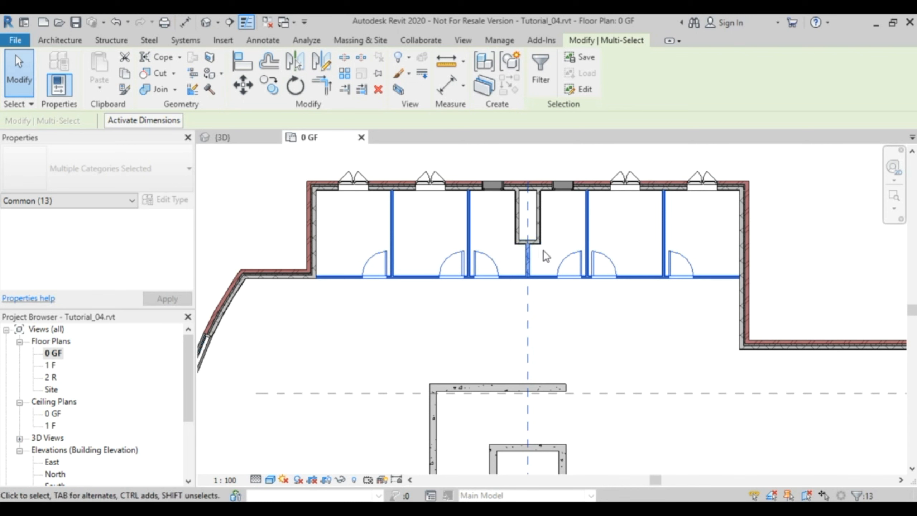
{"action": "left_click_drag", "start_coordinate": [326, 156], "coordinate": [729, 203], "text": "ctrl"}
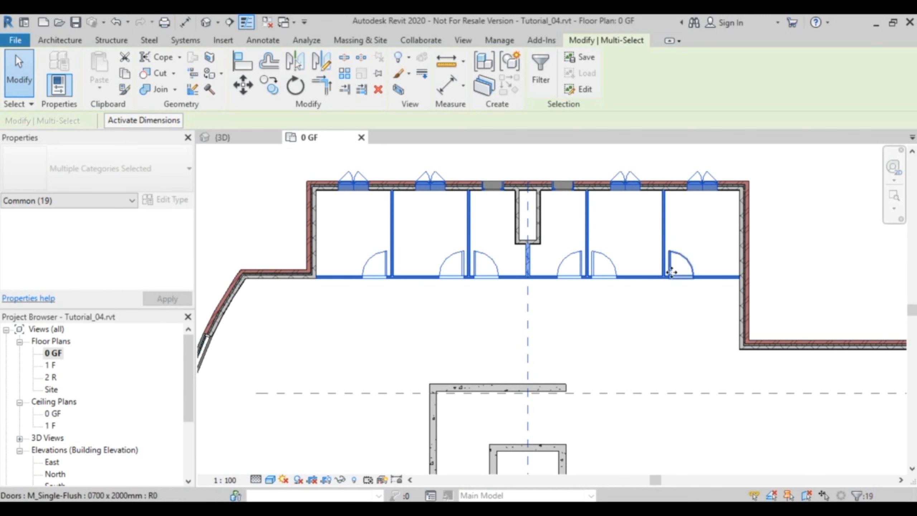
{"action": "left_click", "coordinate": [538, 86]}
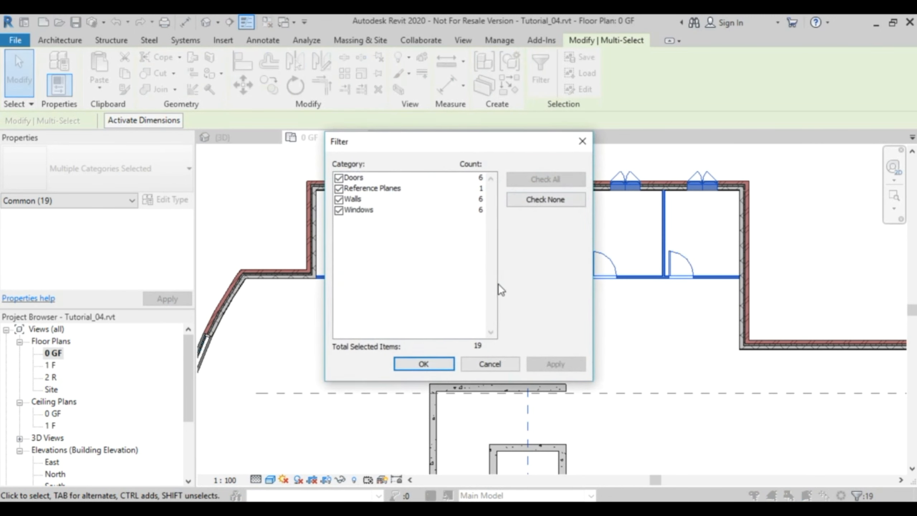
{"action": "left_click", "coordinate": [339, 189]}
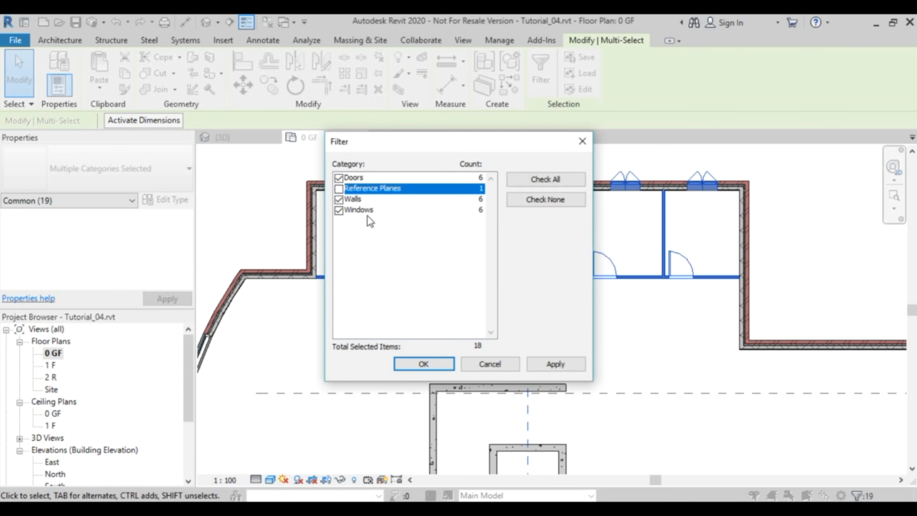
{"action": "left_click", "coordinate": [431, 363]}
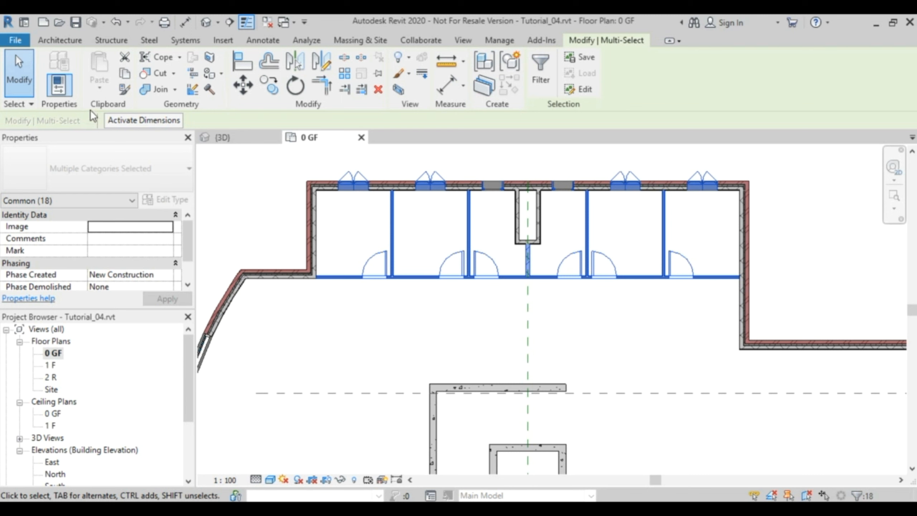
Copy the selected north-room walls, doors and windows, paste them aligned to level 1 F, and check them in the 3D view
{"action": "left_click", "coordinate": [126, 76]}
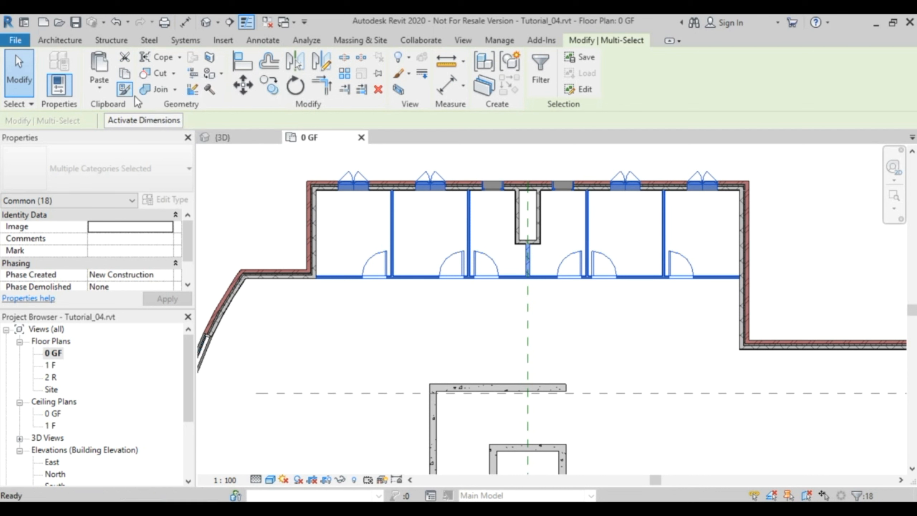
{"action": "left_click", "coordinate": [100, 91]}
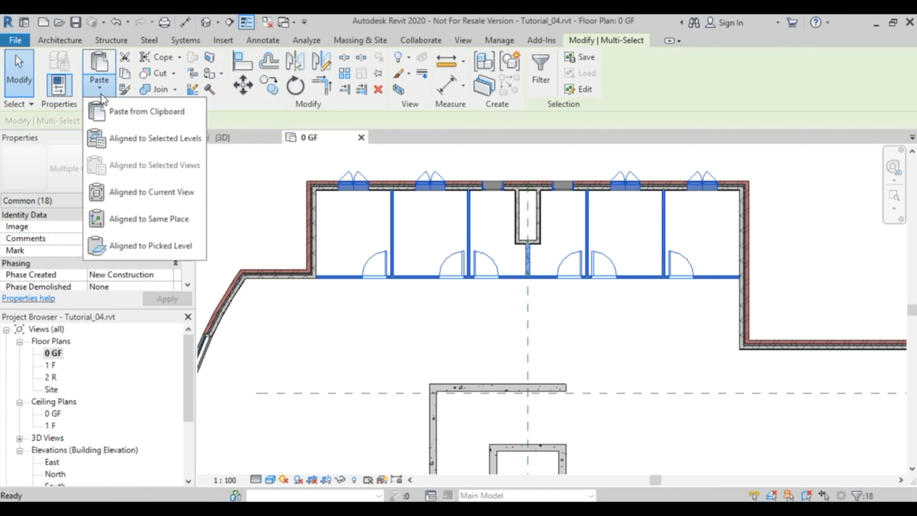
{"action": "left_click", "coordinate": [129, 143]}
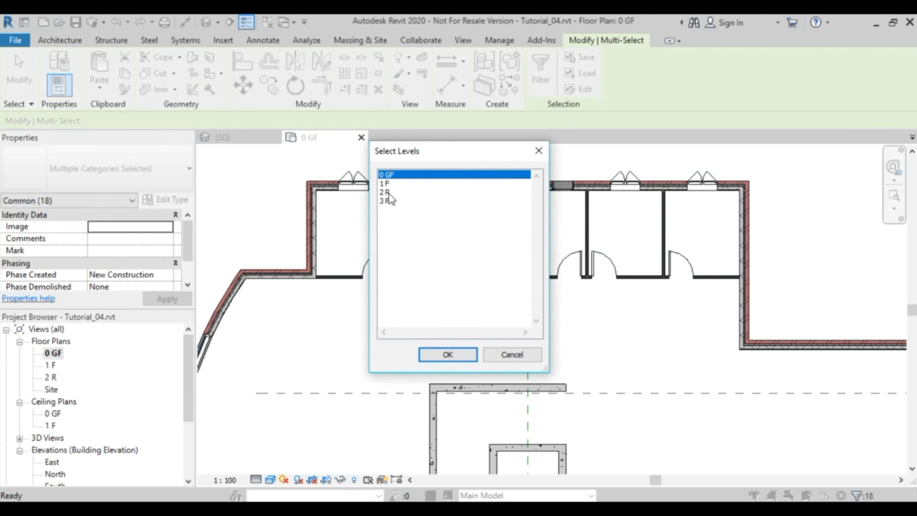
{"action": "left_click", "coordinate": [384, 183]}
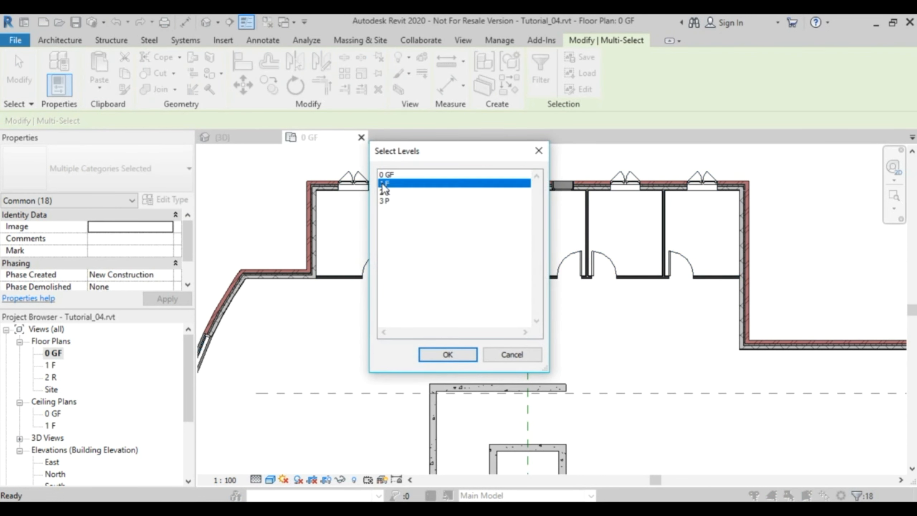
{"action": "left_click", "coordinate": [461, 360]}
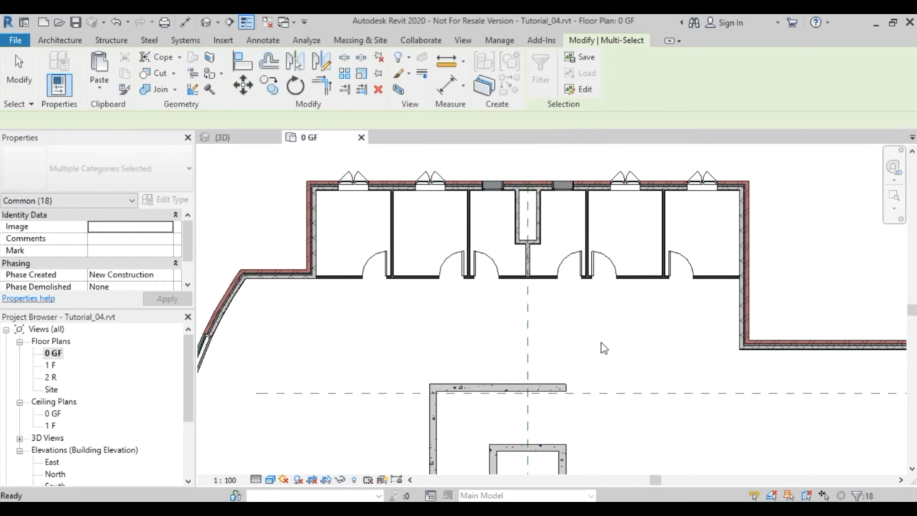
{"action": "left_click", "coordinate": [231, 138]}
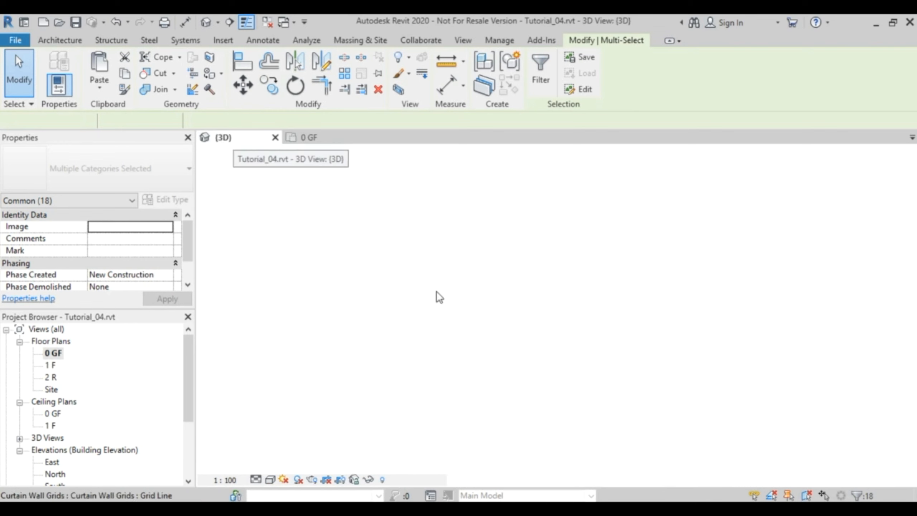
{"action": "scroll", "coordinate": [634, 282], "scroll_direction": "down", "scroll_amount": 3}
{"action": "middle_click_drag", "start_coordinate": [674, 283], "coordinate": [433, 260]}
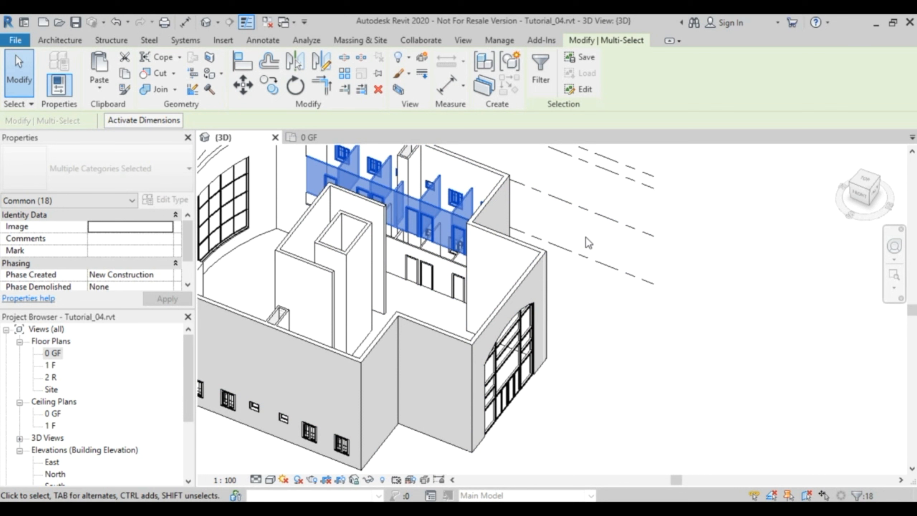
In the 0 GF plan, select the south rooms' corridor wall and doors plus the south exterior wall with its windows
{"action": "left_click", "coordinate": [315, 138]}
{"action": "scroll", "coordinate": [629, 408], "scroll_direction": "down", "scroll_amount": 2}
{"action": "middle_click_drag", "start_coordinate": [629, 407], "coordinate": [582, 270]}
{"action": "scroll", "coordinate": [506, 373], "scroll_direction": "up", "scroll_amount": 2}
{"action": "middle_click_drag", "start_coordinate": [518, 350], "coordinate": [527, 235]}
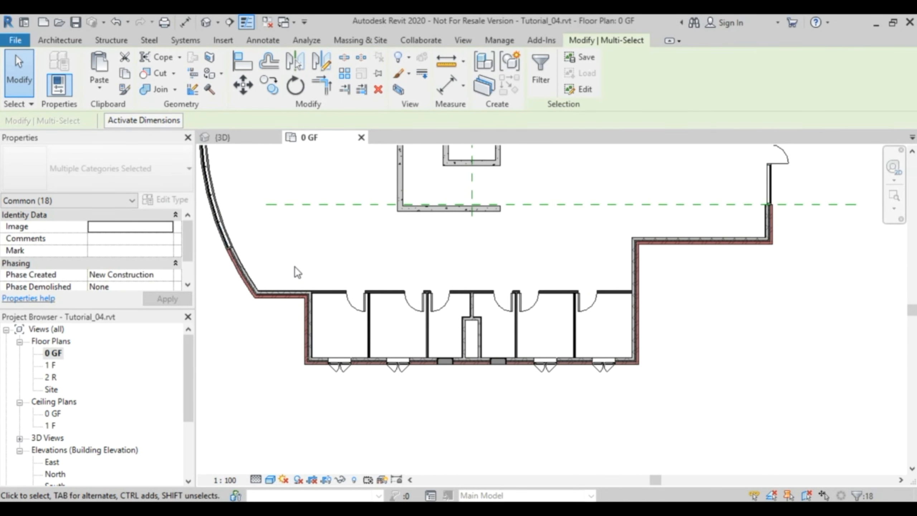
{"action": "left_click_drag", "start_coordinate": [293, 267], "coordinate": [655, 320]}
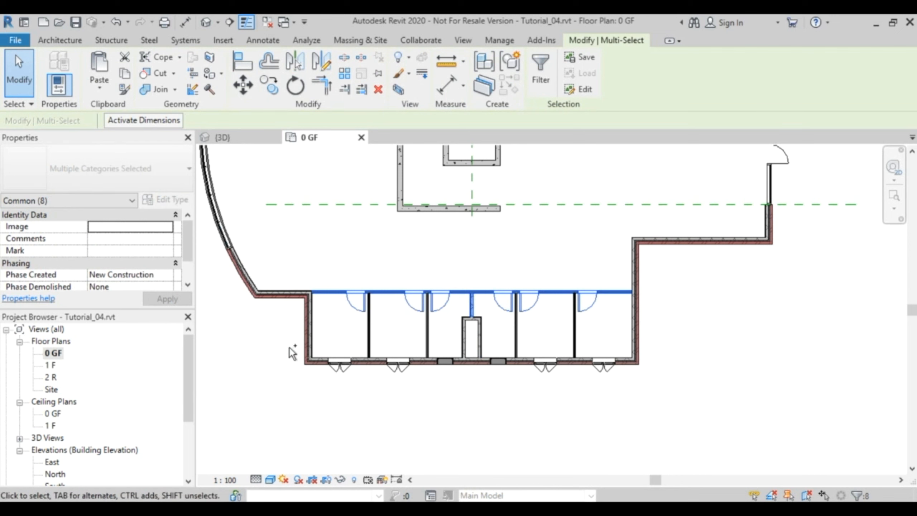
{"action": "left_click_drag", "start_coordinate": [291, 342], "coordinate": [674, 393], "text": "ctrl"}
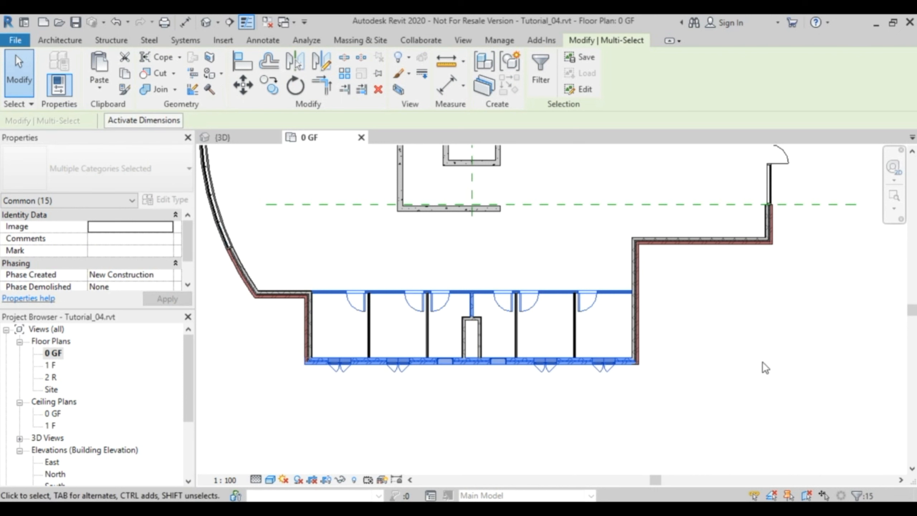
{"action": "left_click", "coordinate": [541, 73]}
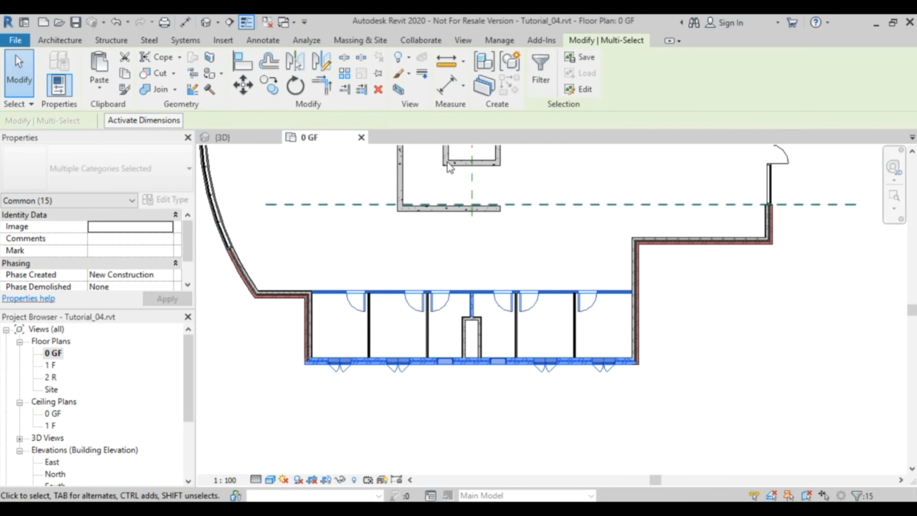
Try to paste the selection including the south exterior wall aligned to level 1 F, and undo the paste
{"action": "left_click", "coordinate": [126, 74]}
{"action": "left_click", "coordinate": [103, 89]}
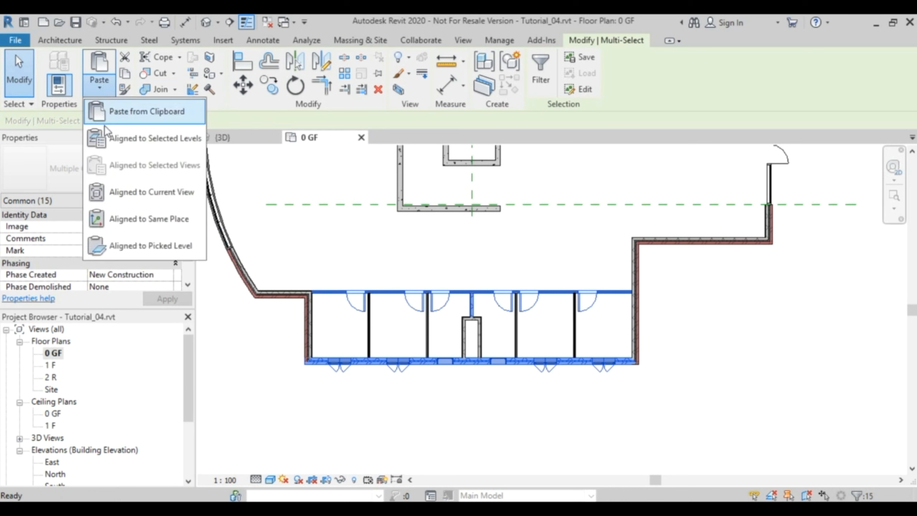
{"action": "left_click", "coordinate": [134, 141]}
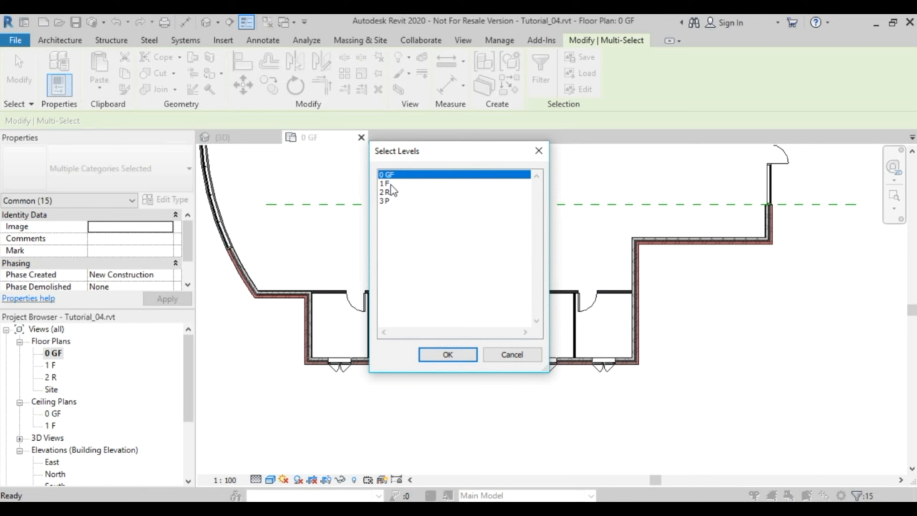
{"action": "left_click", "coordinate": [390, 184]}
{"action": "left_click", "coordinate": [458, 355]}
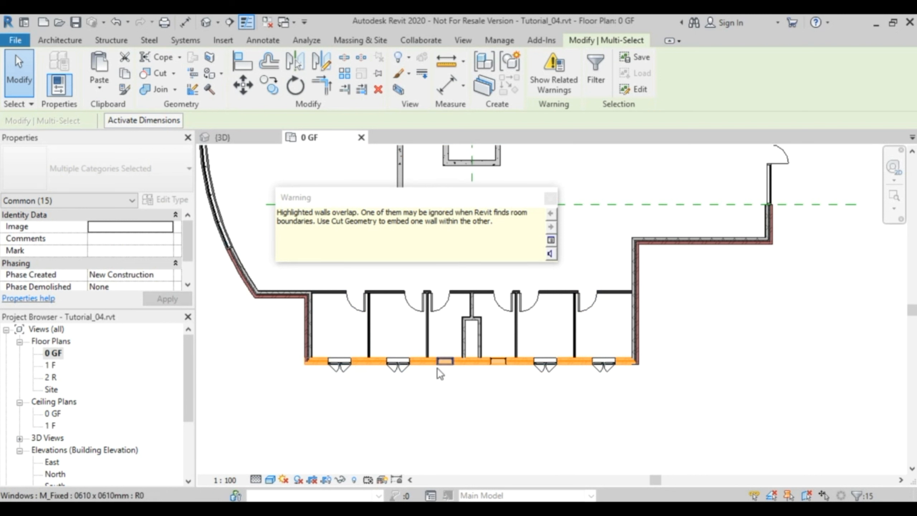
{"action": "left_click", "coordinate": [116, 22]}
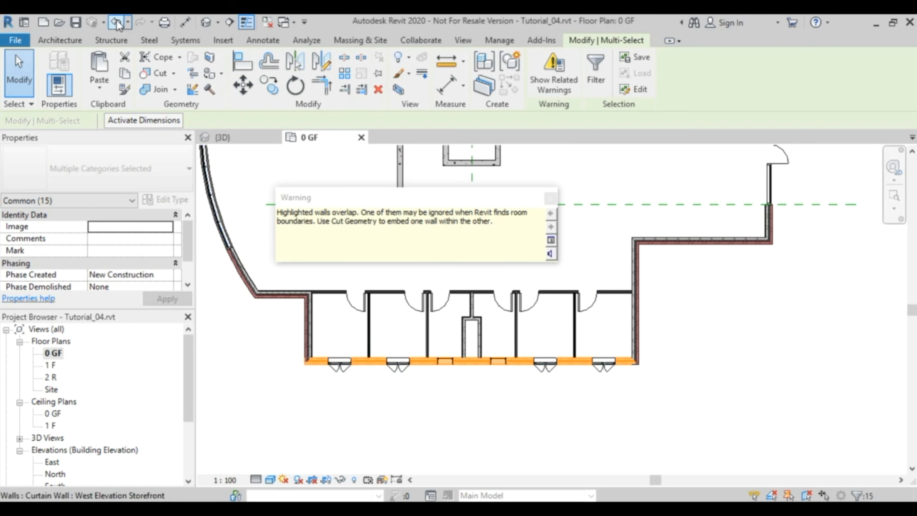
{"action": "left_click", "coordinate": [550, 199]}
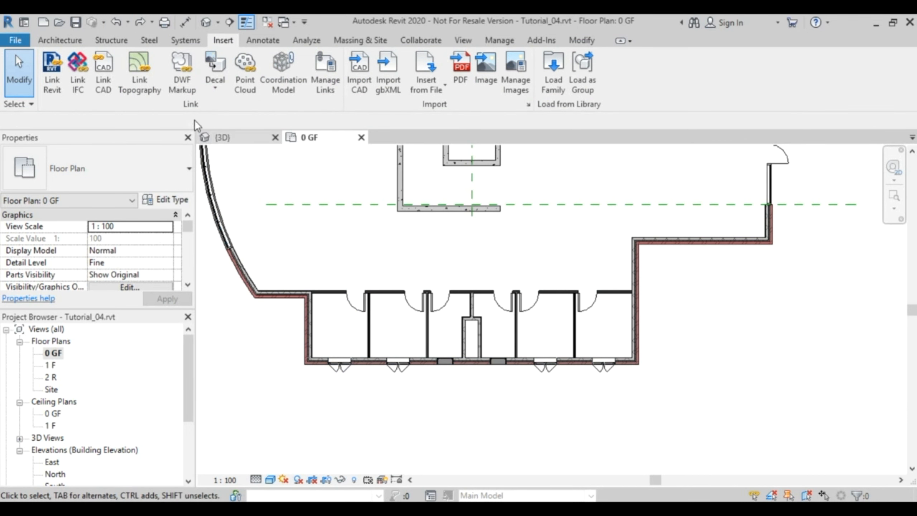
In the 0 GF plan, select the south windows, corridor wall, doors and central stub wall, leaving out the chase and exterior walls
{"action": "left_click", "coordinate": [248, 137]}
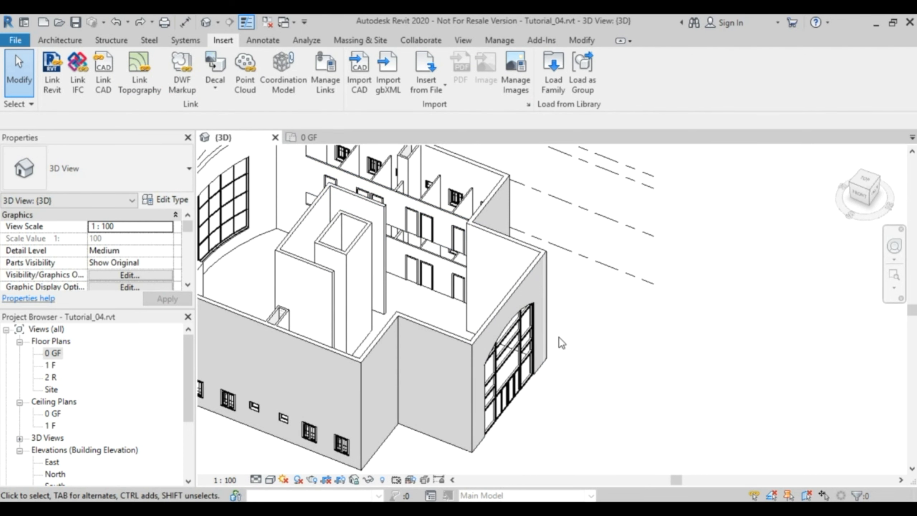
{"action": "middle_click_drag", "start_coordinate": [565, 334], "coordinate": [649, 395], "text": "shift"}
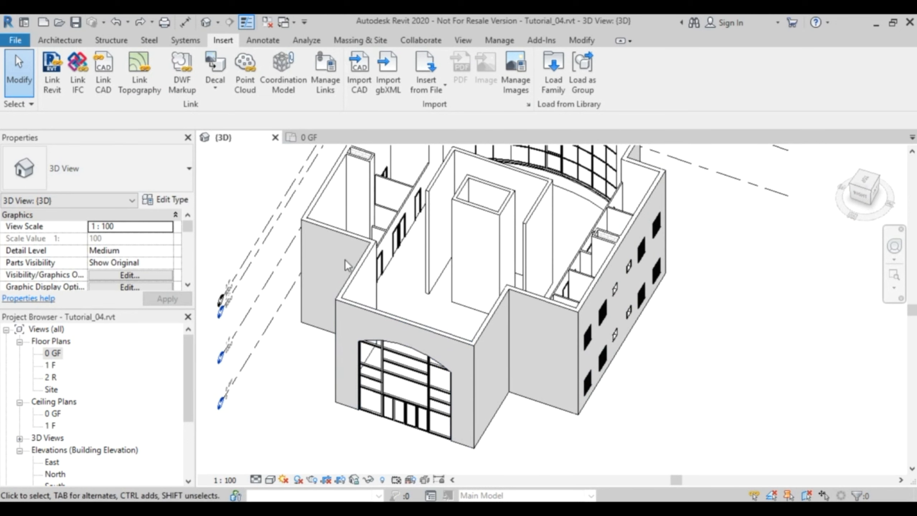
{"action": "middle_click_drag", "start_coordinate": [447, 261], "coordinate": [323, 148], "text": "shift"}
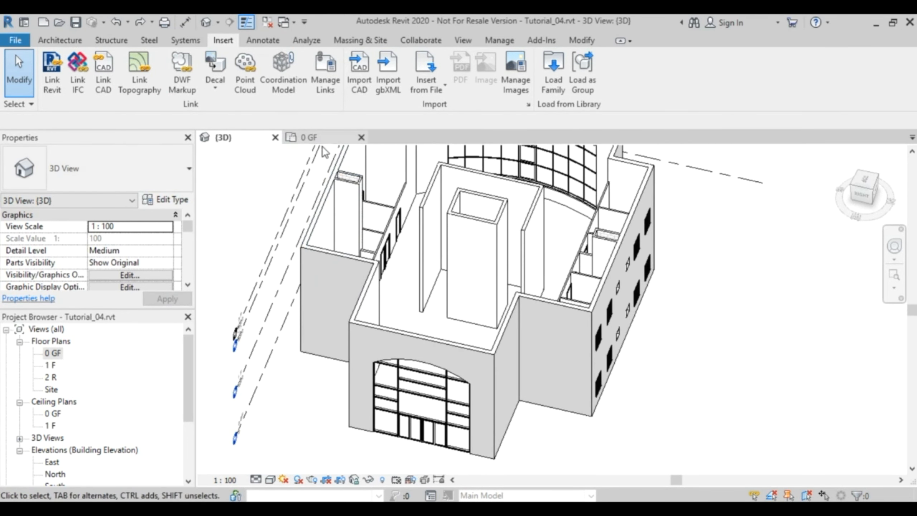
{"action": "left_click", "coordinate": [326, 138]}
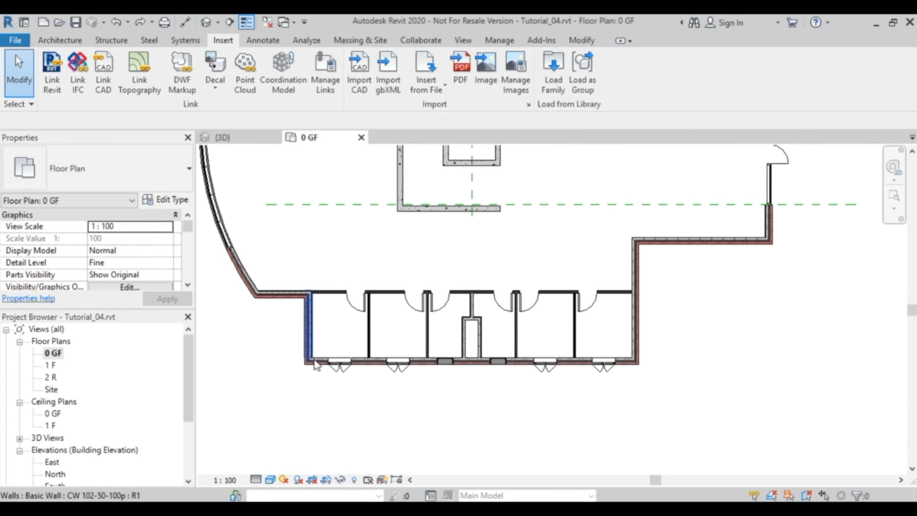
{"action": "left_click_drag", "start_coordinate": [323, 346], "coordinate": [626, 393]}
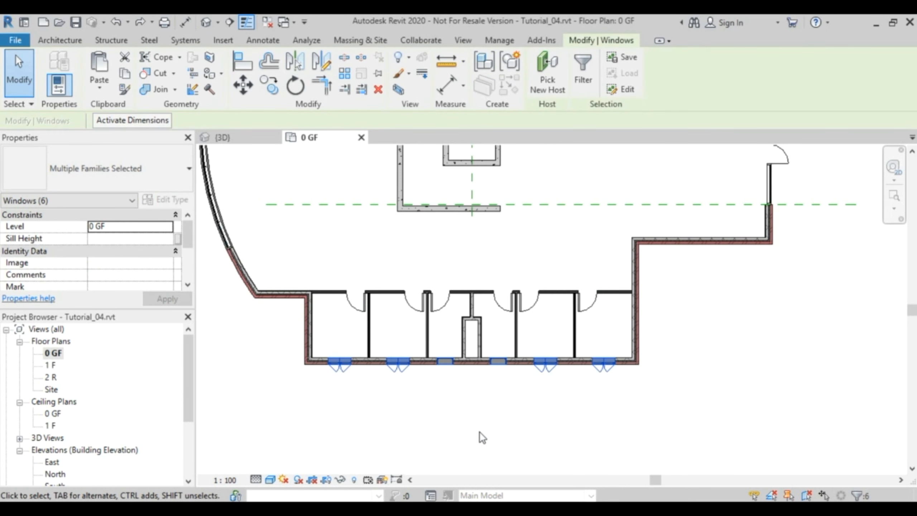
{"action": "left_click_drag", "start_coordinate": [288, 268], "coordinate": [652, 321]}
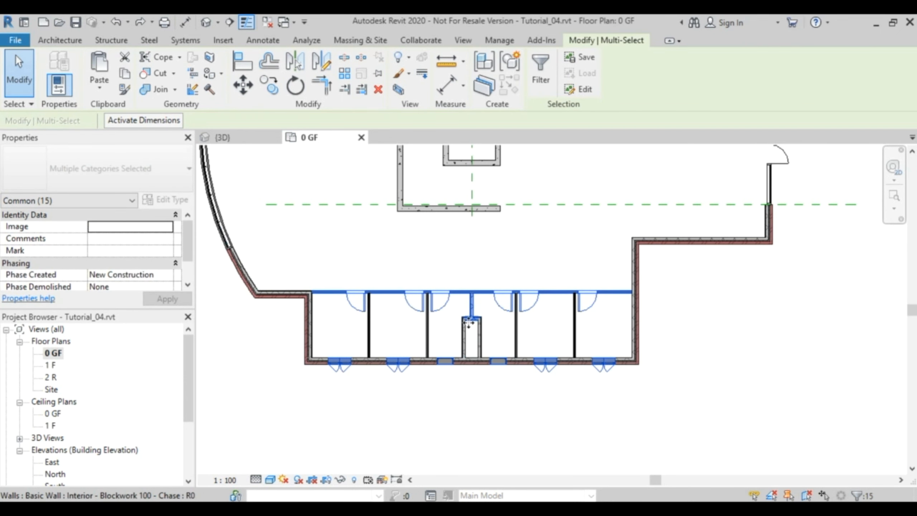
{"action": "scroll", "coordinate": [468, 322], "scroll_direction": "up", "scroll_amount": 6}
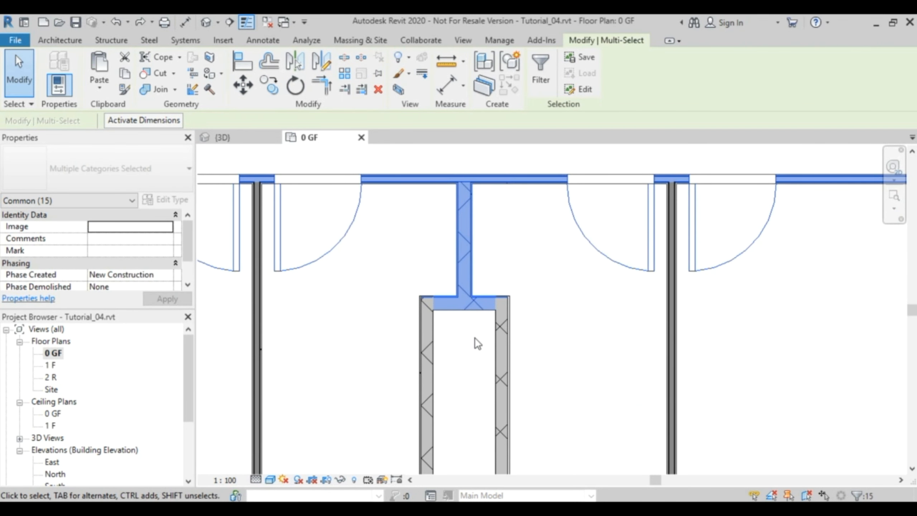
{"action": "left_click", "coordinate": [467, 307], "text": "shift"}
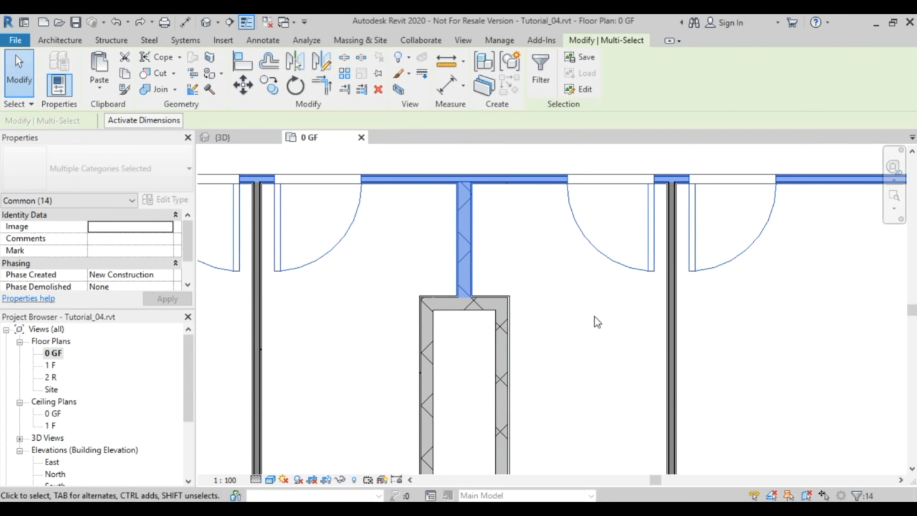
{"action": "scroll", "coordinate": [595, 319], "scroll_direction": "down", "scroll_amount": 6}
{"action": "middle_click_drag", "start_coordinate": [615, 359], "coordinate": [607, 362]}
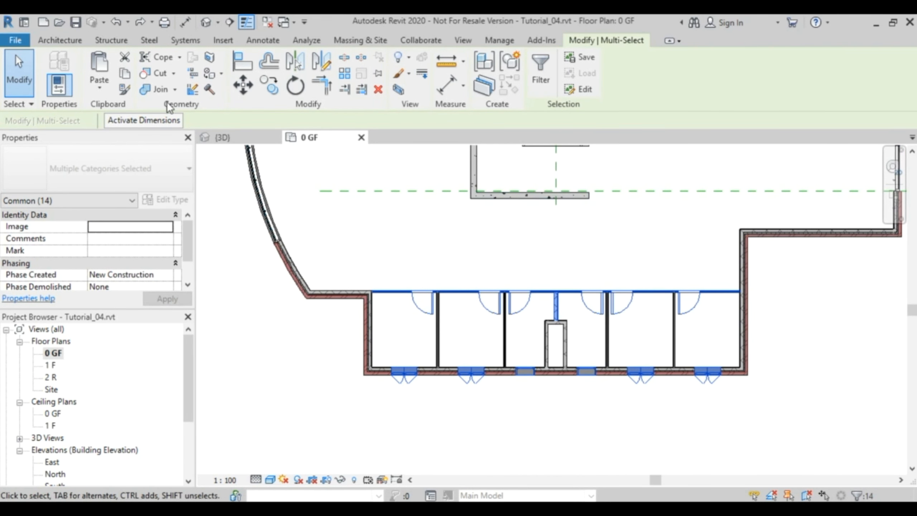
Paste the south-room walls, doors and windows aligned to level 1 F, and inspect the whole building in the 3D view
{"action": "left_click", "coordinate": [103, 90]}
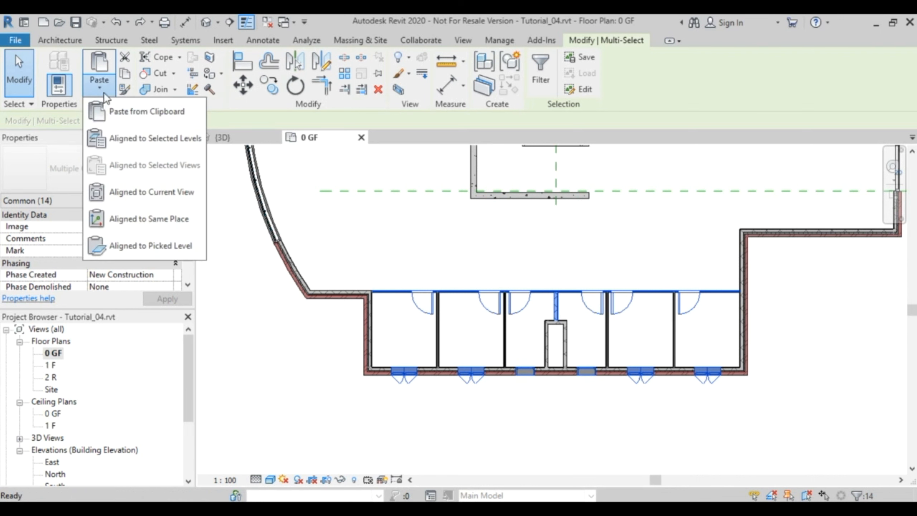
{"action": "left_click", "coordinate": [130, 138]}
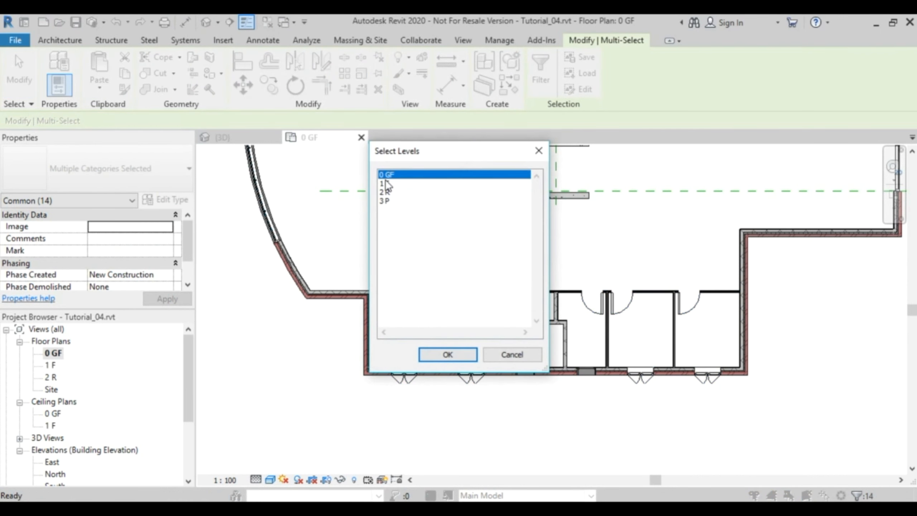
{"action": "left_click", "coordinate": [386, 184]}
{"action": "left_click", "coordinate": [447, 353]}
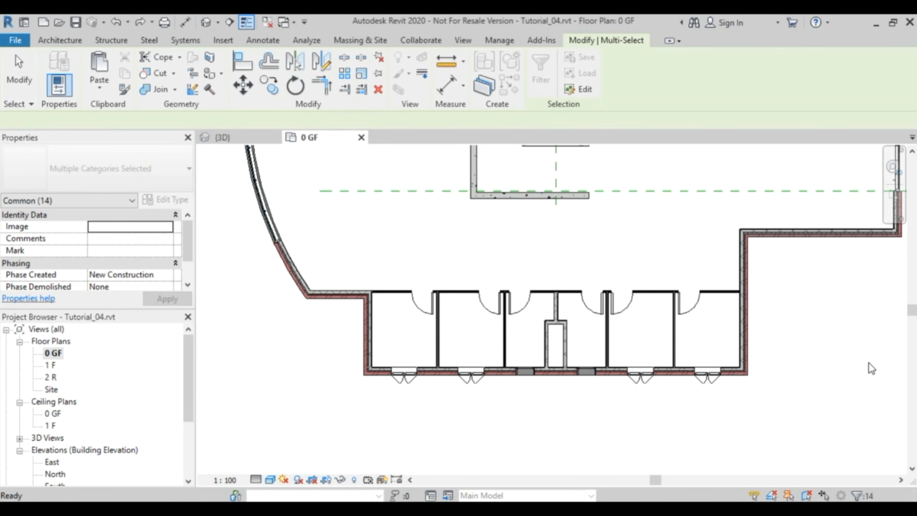
{"action": "left_click", "coordinate": [222, 137]}
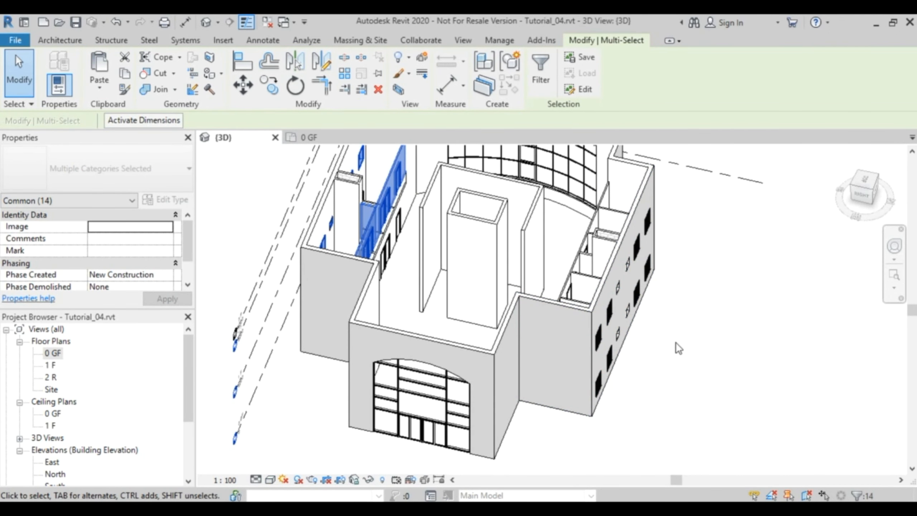
{"action": "middle_click_drag", "start_coordinate": [711, 341], "coordinate": [530, 307], "text": "shift"}
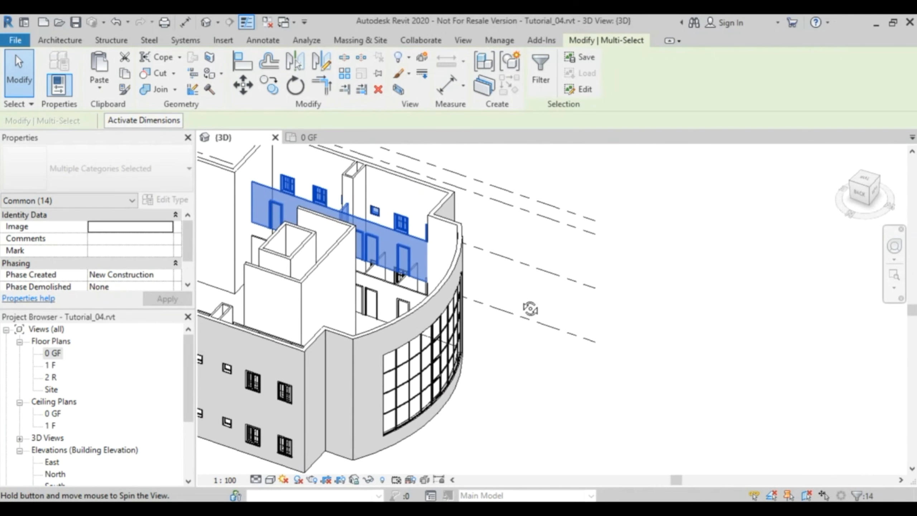
{"action": "left_click", "coordinate": [547, 370]}
{"action": "scroll", "coordinate": [549, 341], "scroll_direction": "down", "scroll_amount": 2}
{"action": "middle_click_drag", "start_coordinate": [583, 357], "coordinate": [651, 347]}
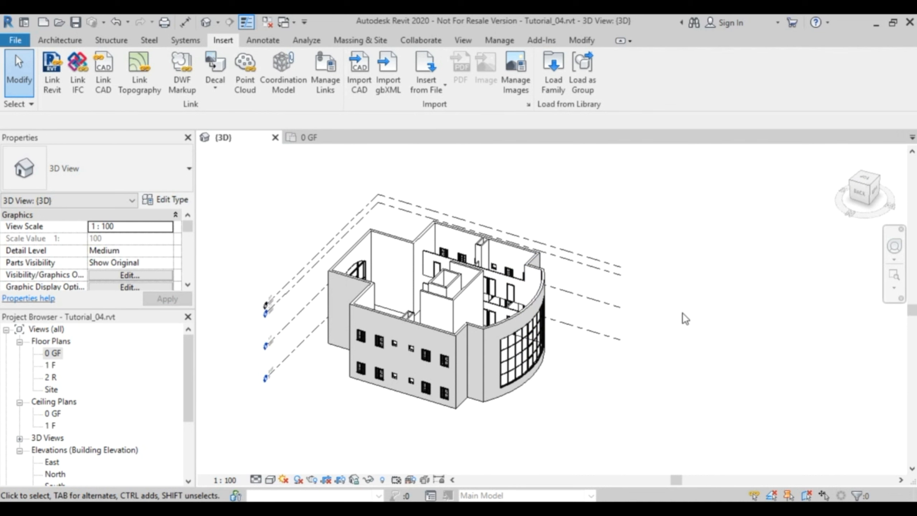